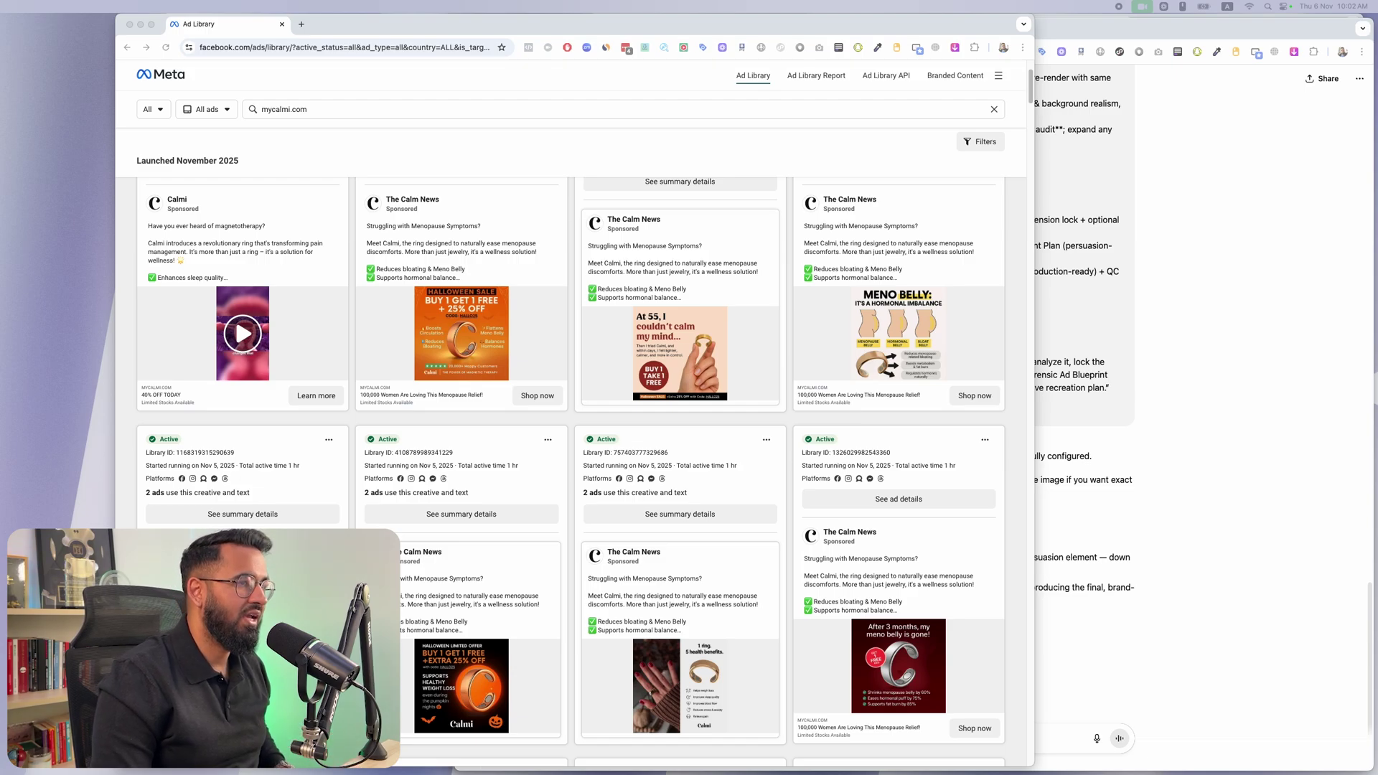
- Browse the mycalmi.com ads launched in November 2025 in the Ad Library, comparing their creatives and offers
{"action": "scroll", "coordinate": [521, 371], "scroll_direction": "up", "scroll_amount": 3}
{"action": "scroll", "coordinate": [522, 371], "scroll_direction": "down", "scroll_amount": 4}
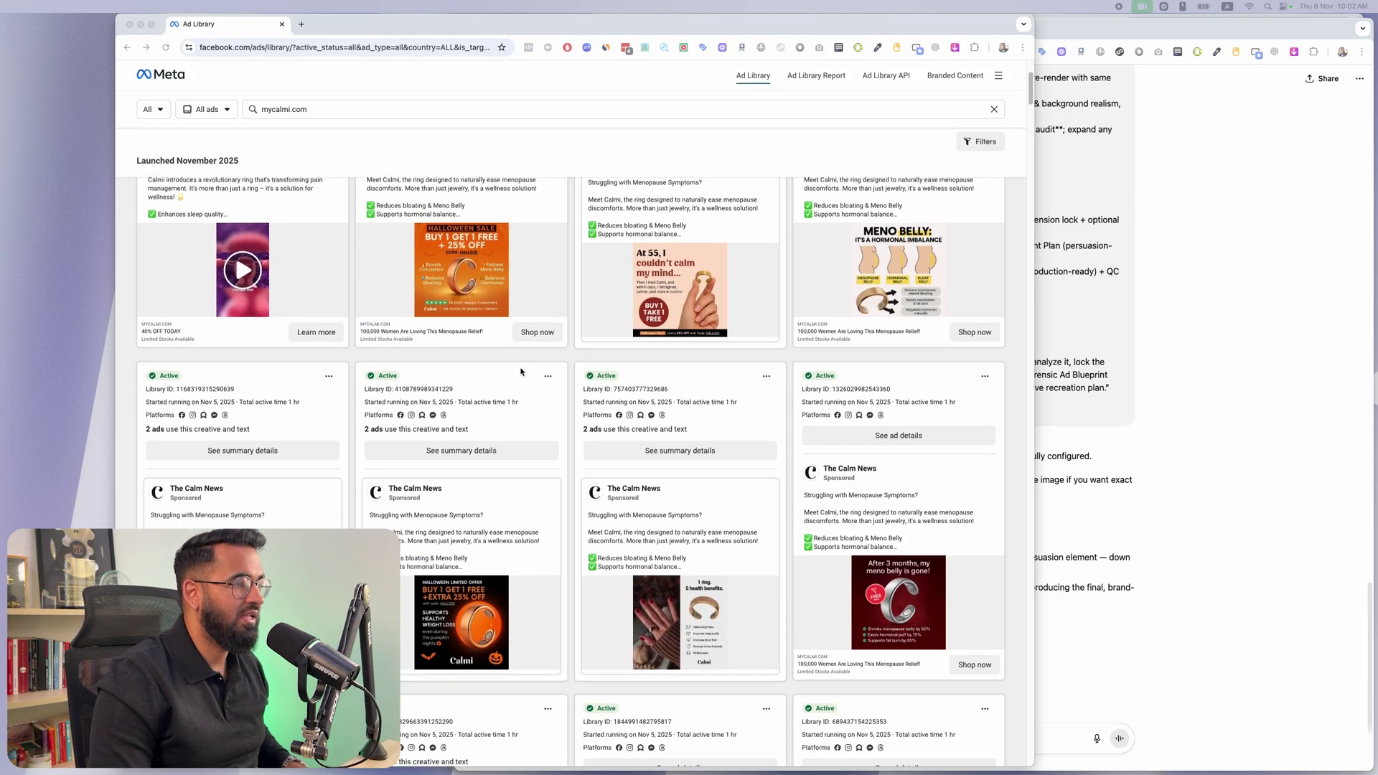
{"action": "scroll", "coordinate": [522, 371], "scroll_direction": "down", "scroll_amount": 1}
{"action": "scroll", "coordinate": [533, 461], "scroll_direction": "down", "scroll_amount": 6}
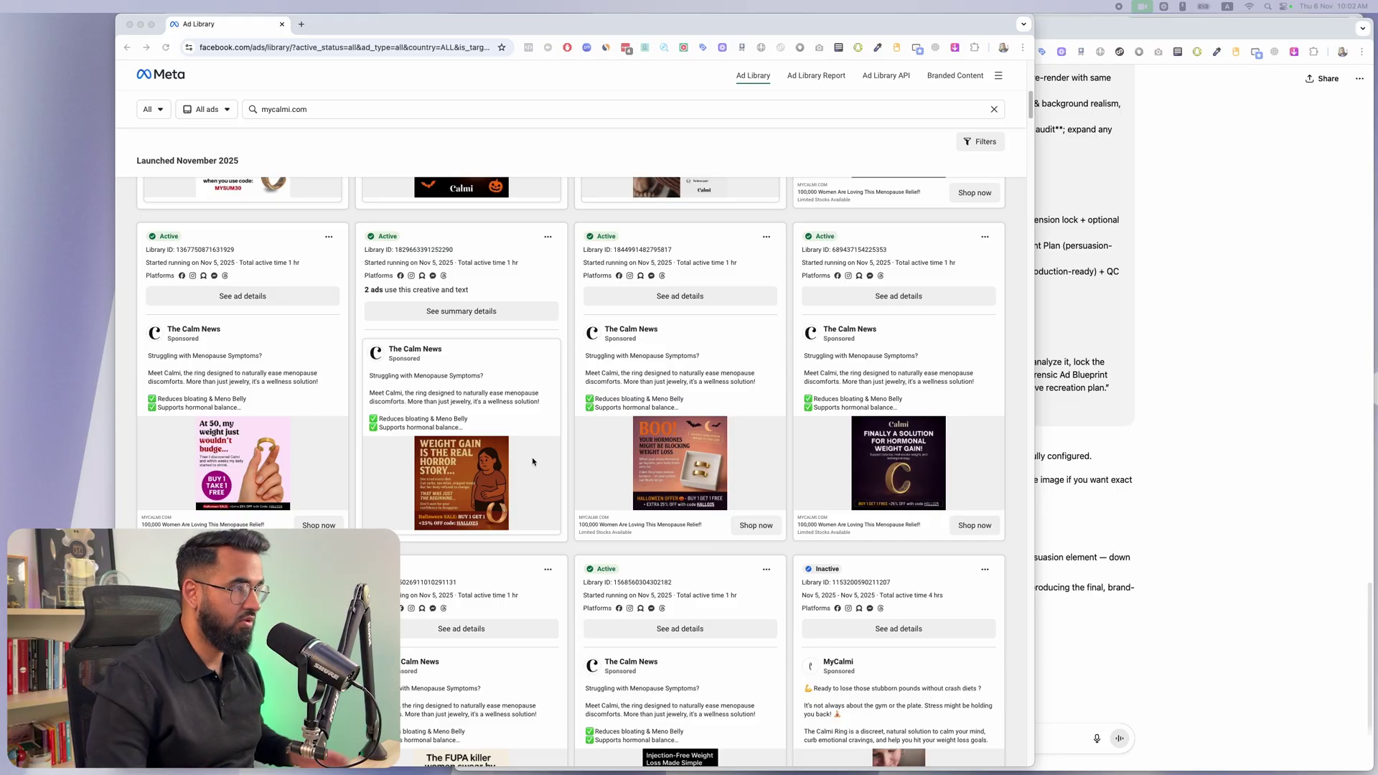
{"action": "scroll", "coordinate": [562, 494], "scroll_direction": "down", "scroll_amount": 5}
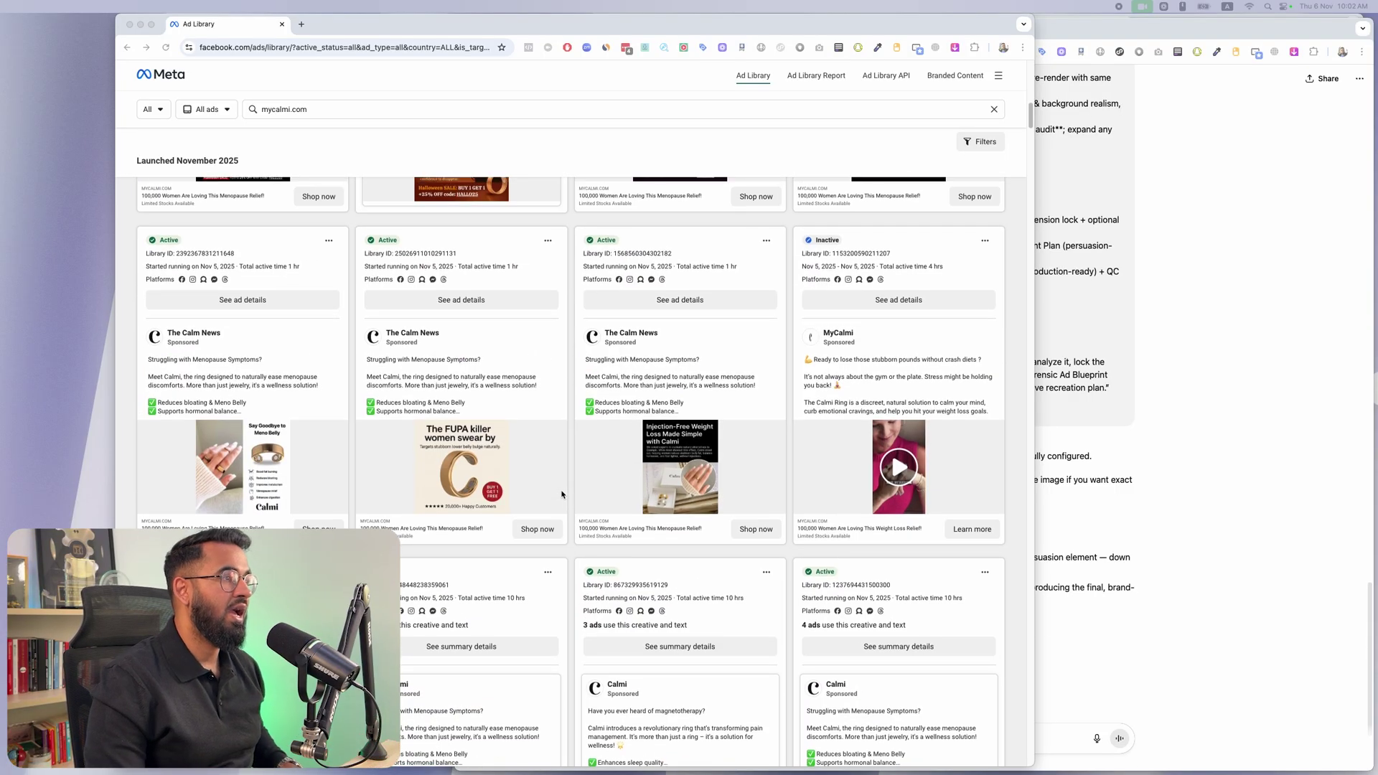
{"action": "scroll", "coordinate": [562, 494], "scroll_direction": "up", "scroll_amount": 2}
{"action": "scroll", "coordinate": [562, 494], "scroll_direction": "up", "scroll_amount": 3}
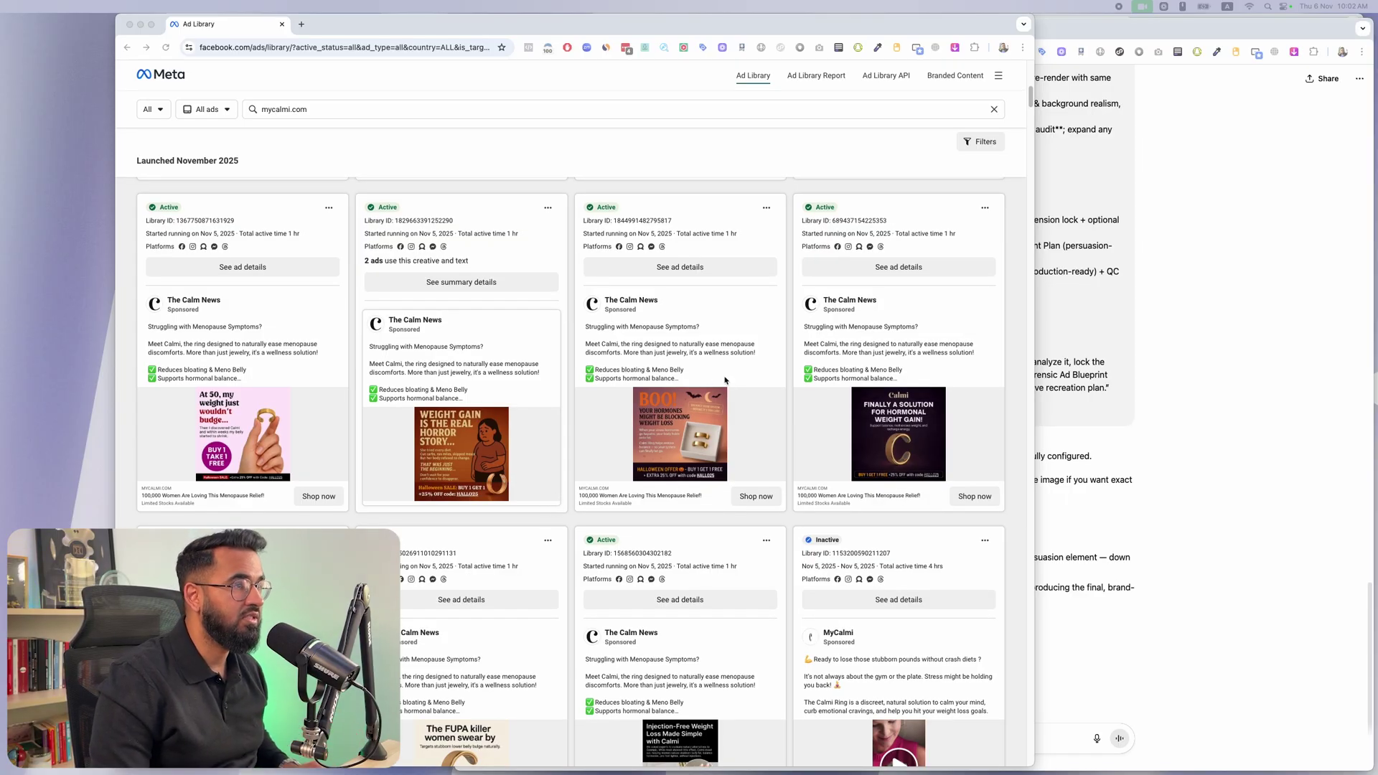
{"action": "scroll", "coordinate": [722, 381], "scroll_direction": "down", "scroll_amount": 15}
{"action": "scroll", "coordinate": [726, 376], "scroll_direction": "up", "scroll_amount": 13}
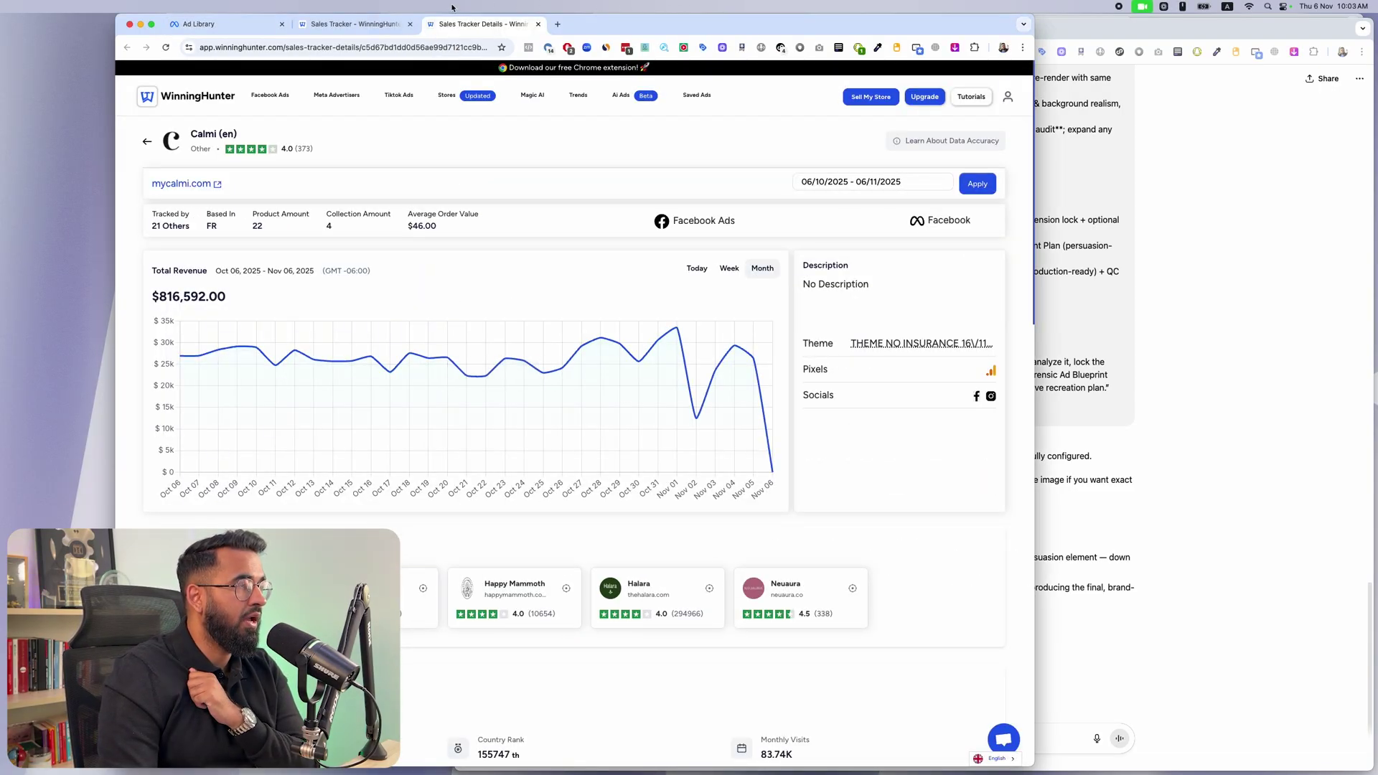
- Return to the Ad Library results for mycalmi.com and review the image ads for one to recreate
{"action": "left_click", "coordinate": [211, 24]}
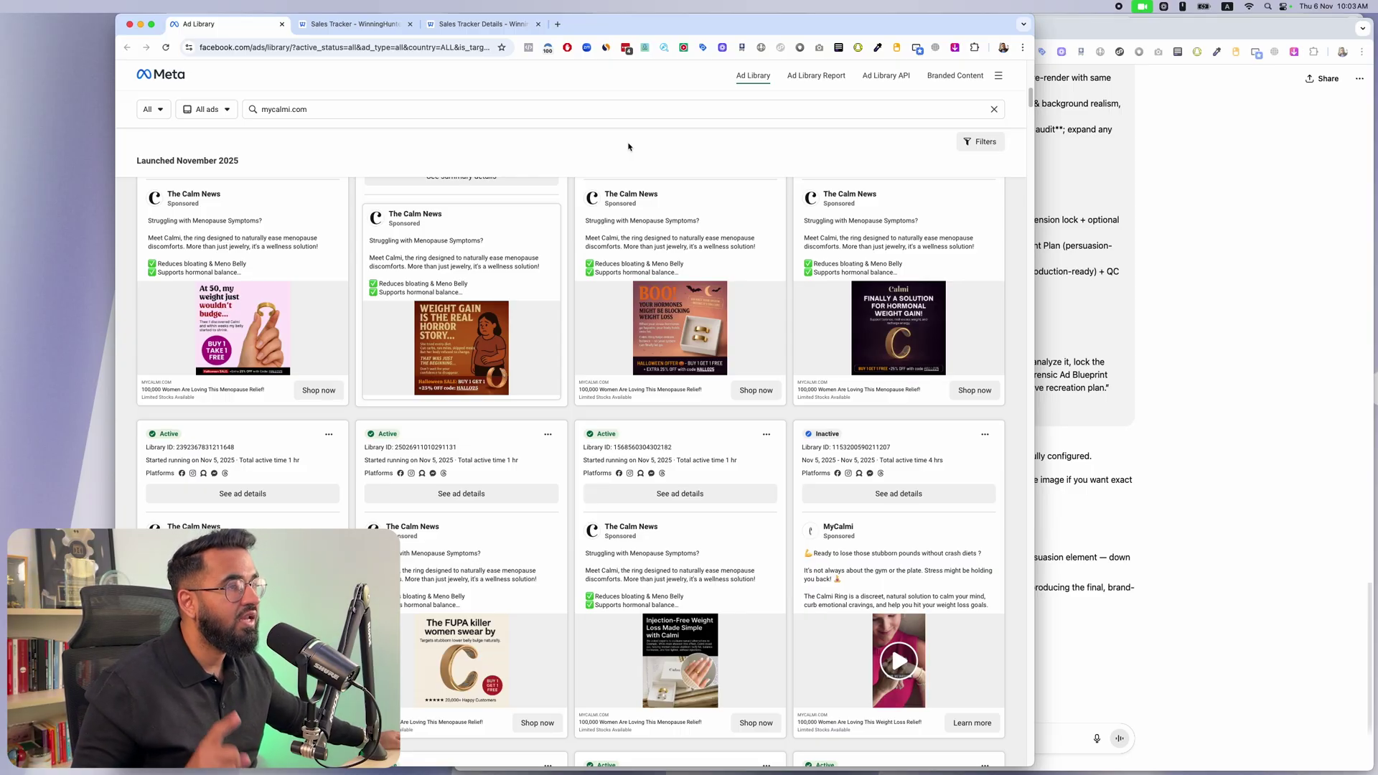
{"action": "scroll", "coordinate": [650, 279], "scroll_direction": "down", "scroll_amount": 10}
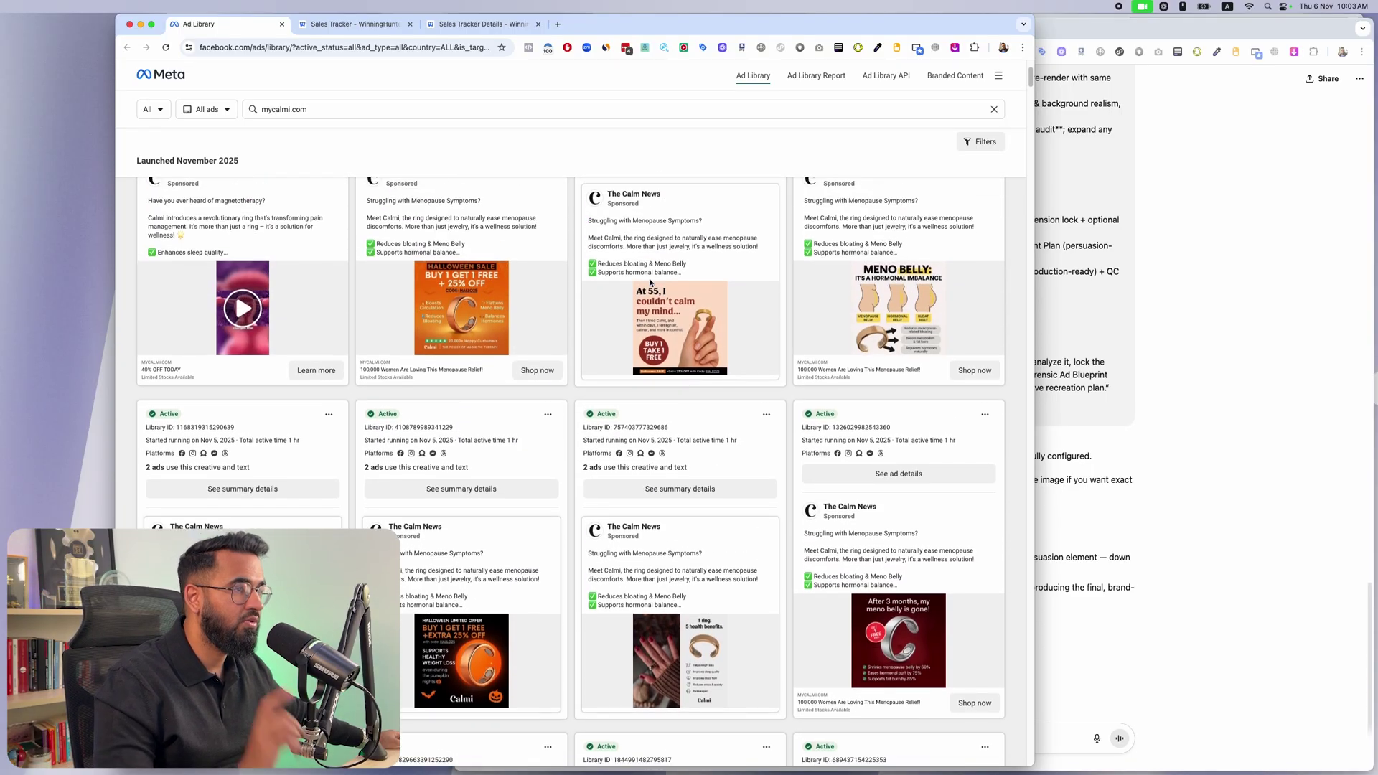
{"action": "scroll", "coordinate": [650, 279], "scroll_direction": "up", "scroll_amount": 3}
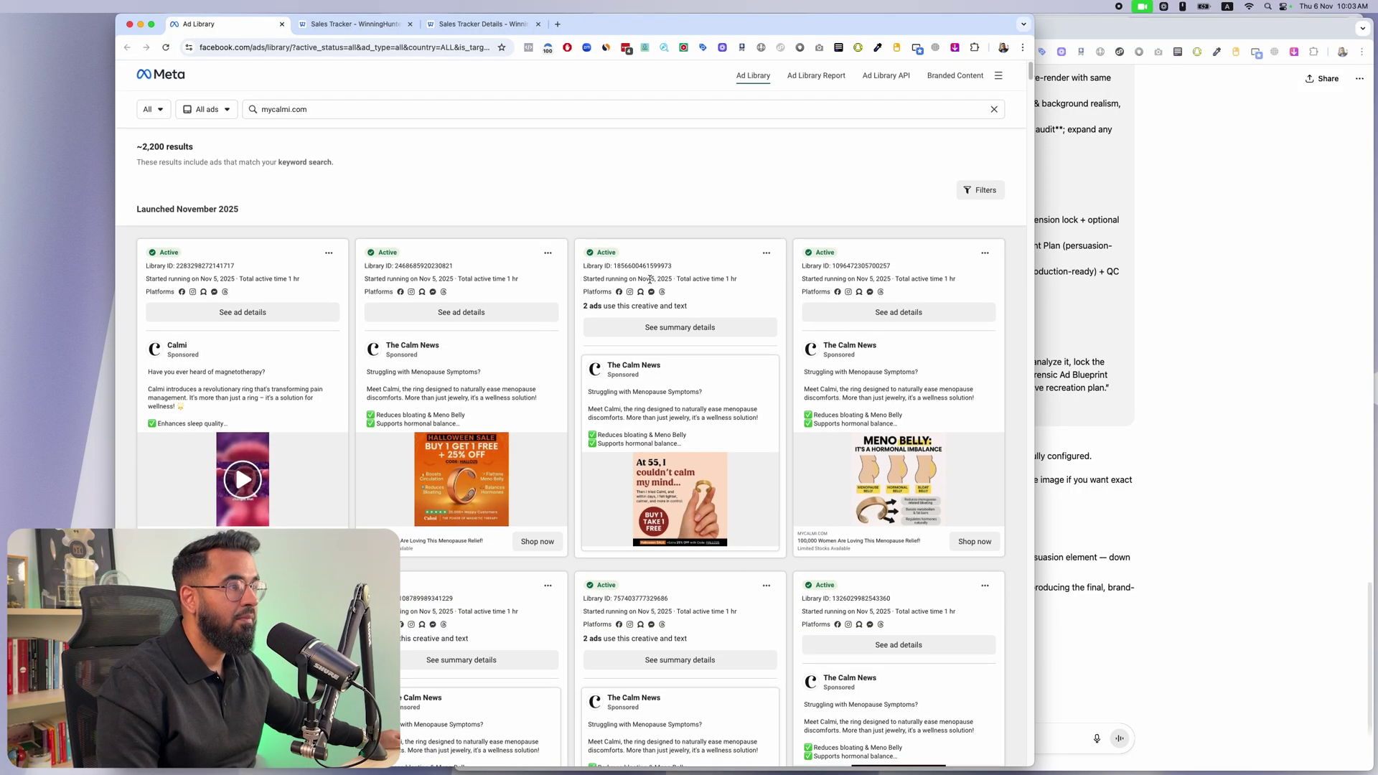
{"action": "scroll", "coordinate": [650, 280], "scroll_direction": "down", "scroll_amount": 6}
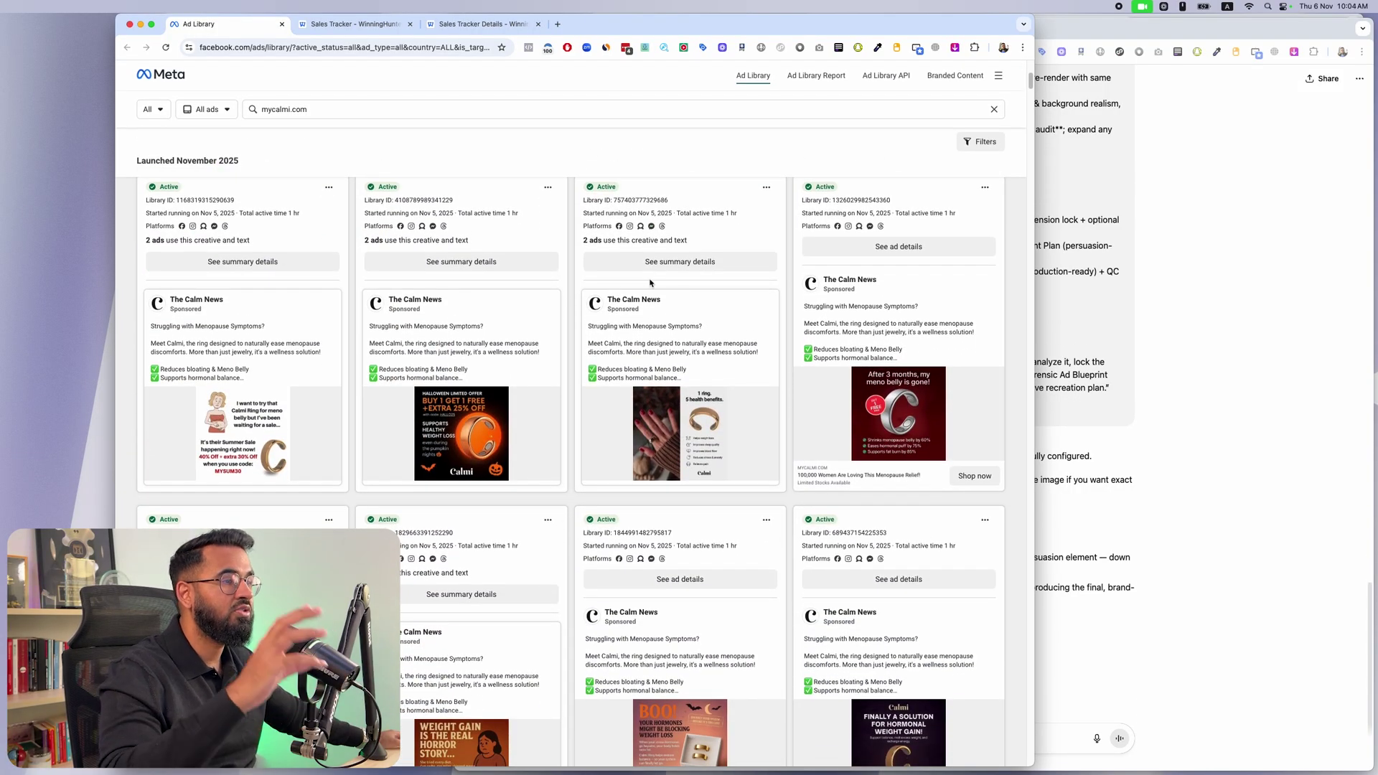
{"action": "scroll", "coordinate": [650, 282], "scroll_direction": "down", "scroll_amount": 8}
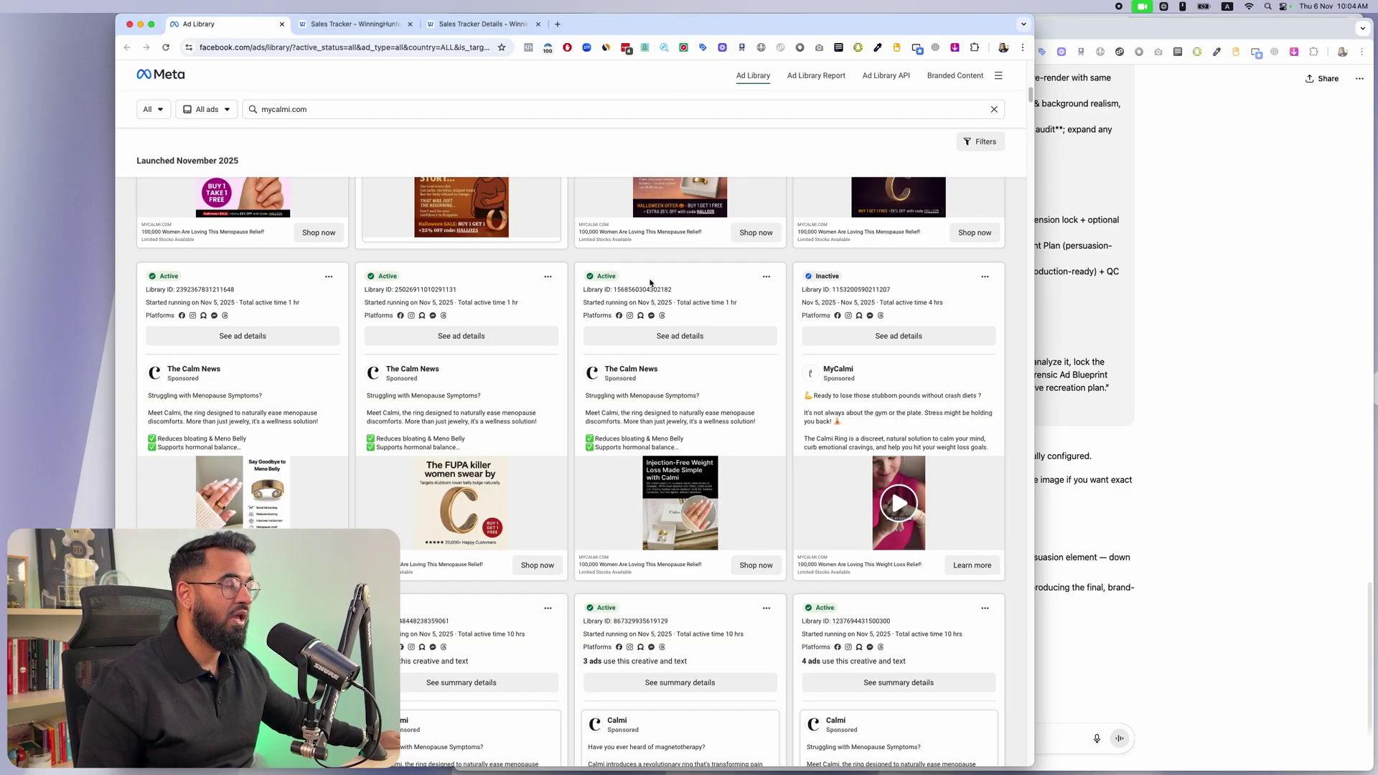
{"action": "left_click", "coordinate": [1041, 409]}
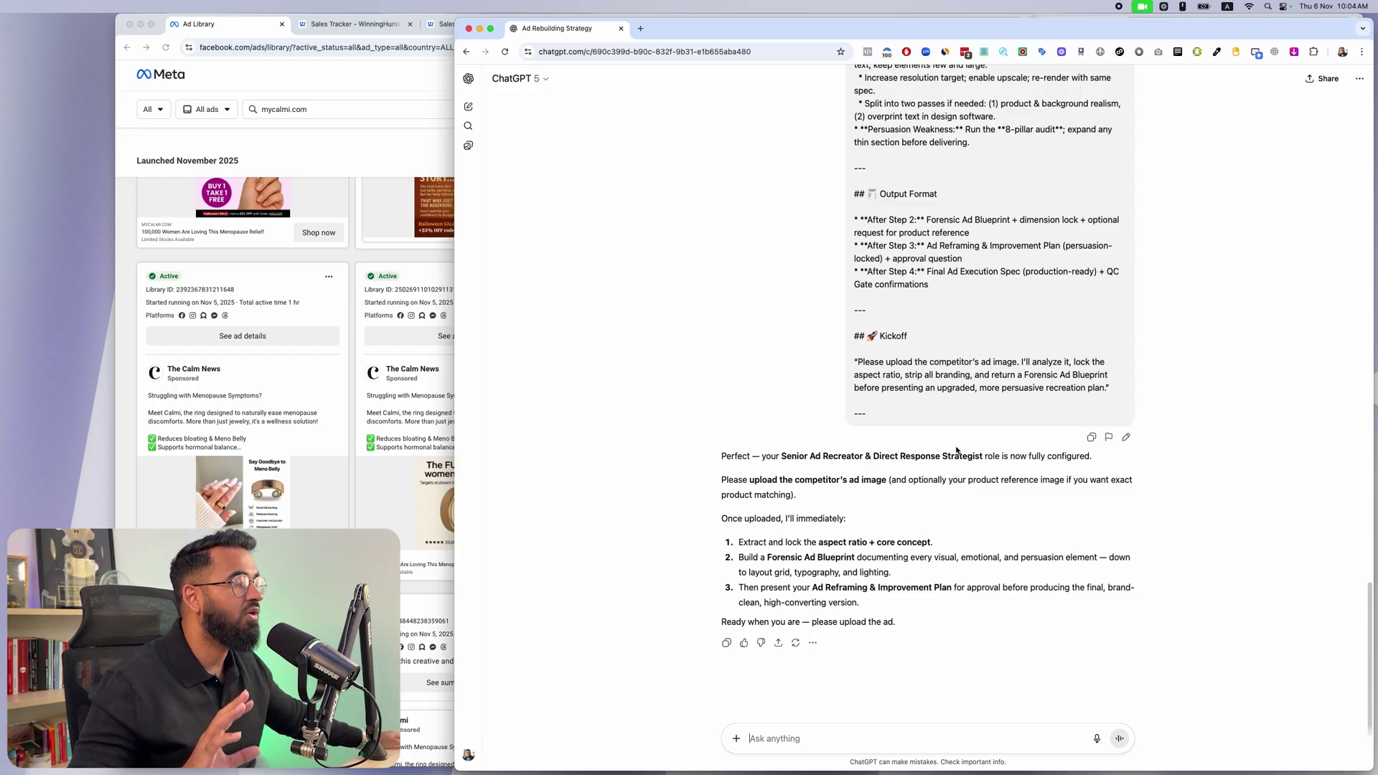
{"action": "key", "text": "super+grave"}
- Open the ad details of The Calm News ad headlined "The FUPA killer women swear by"
{"action": "scroll", "coordinate": [497, 456], "scroll_direction": "up", "scroll_amount": 6}
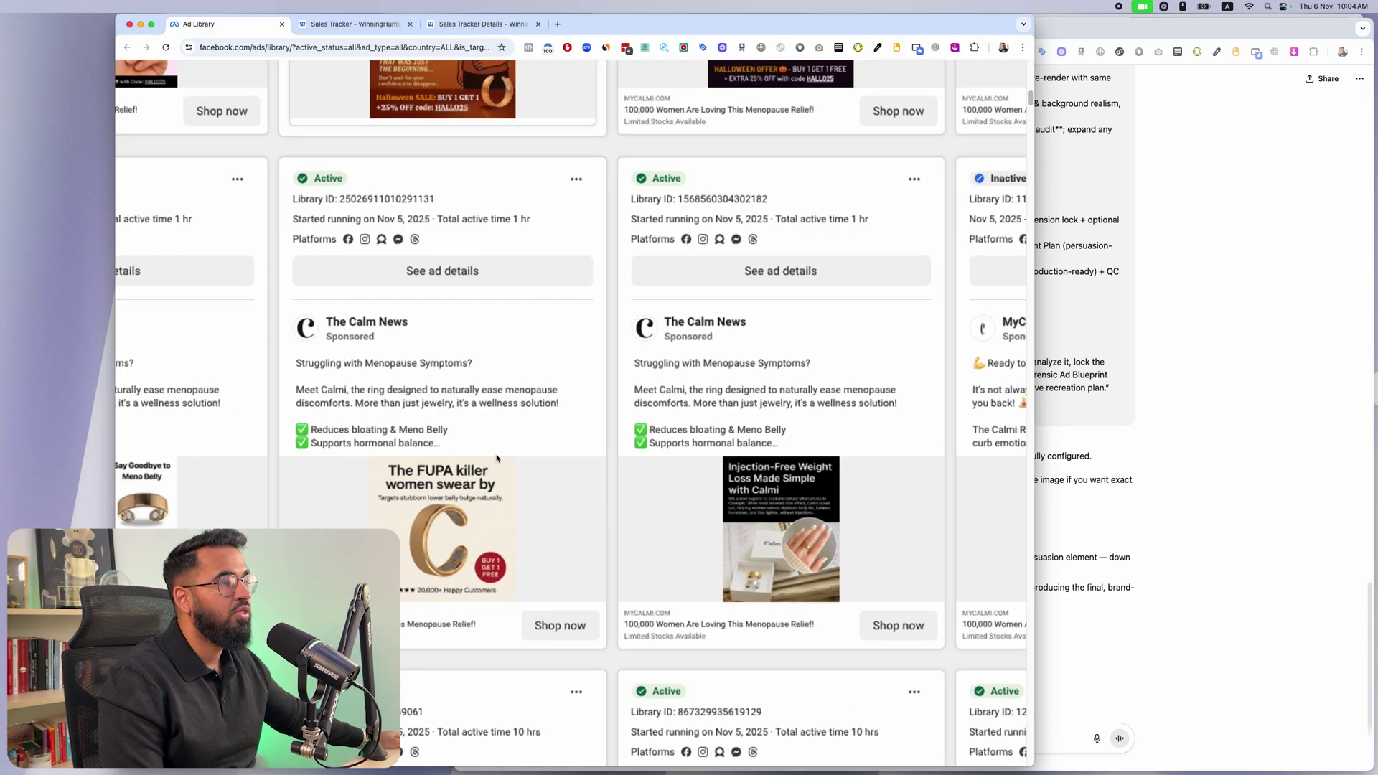
{"action": "scroll", "coordinate": [496, 456], "scroll_direction": "up", "scroll_amount": 3}
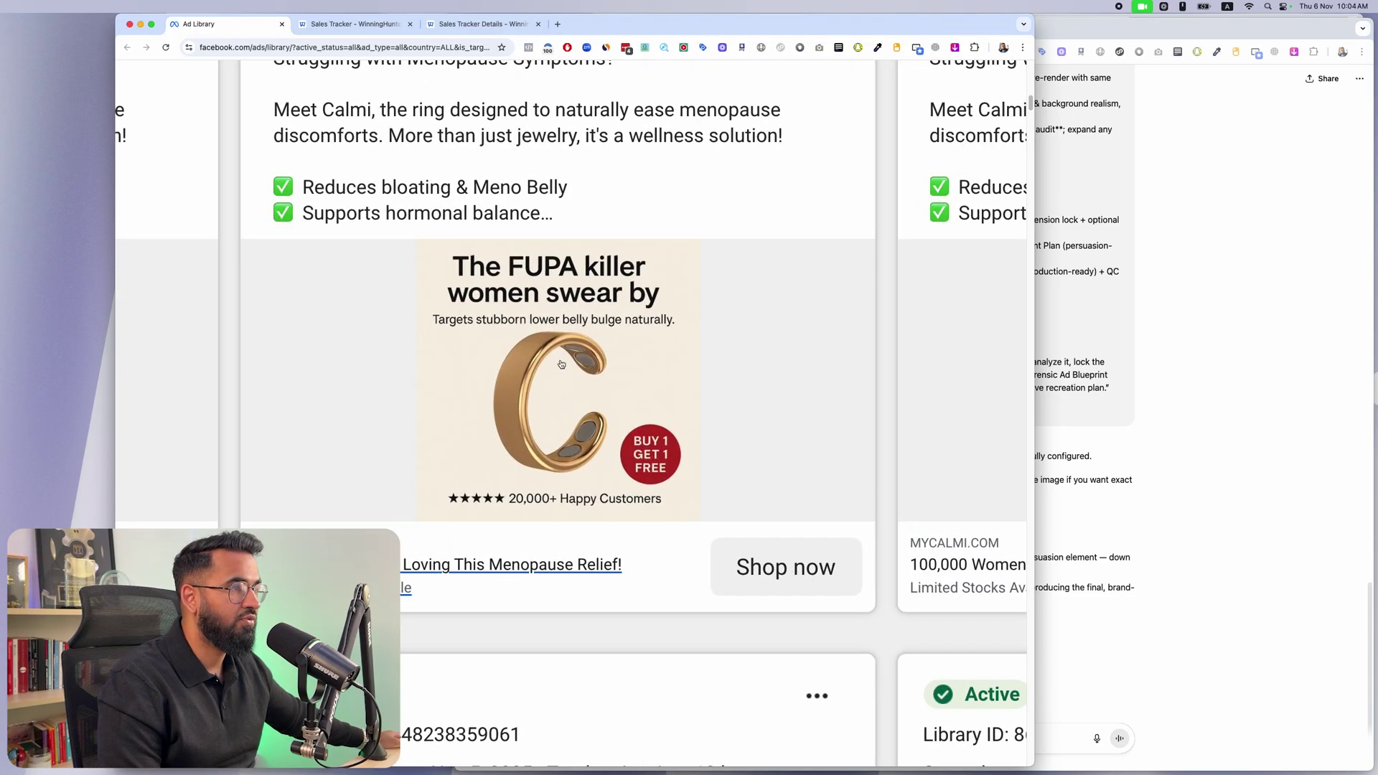
{"action": "scroll", "coordinate": [561, 364], "scroll_direction": "down", "scroll_amount": 3}
{"action": "scroll", "coordinate": [559, 382], "scroll_direction": "up", "scroll_amount": 1}
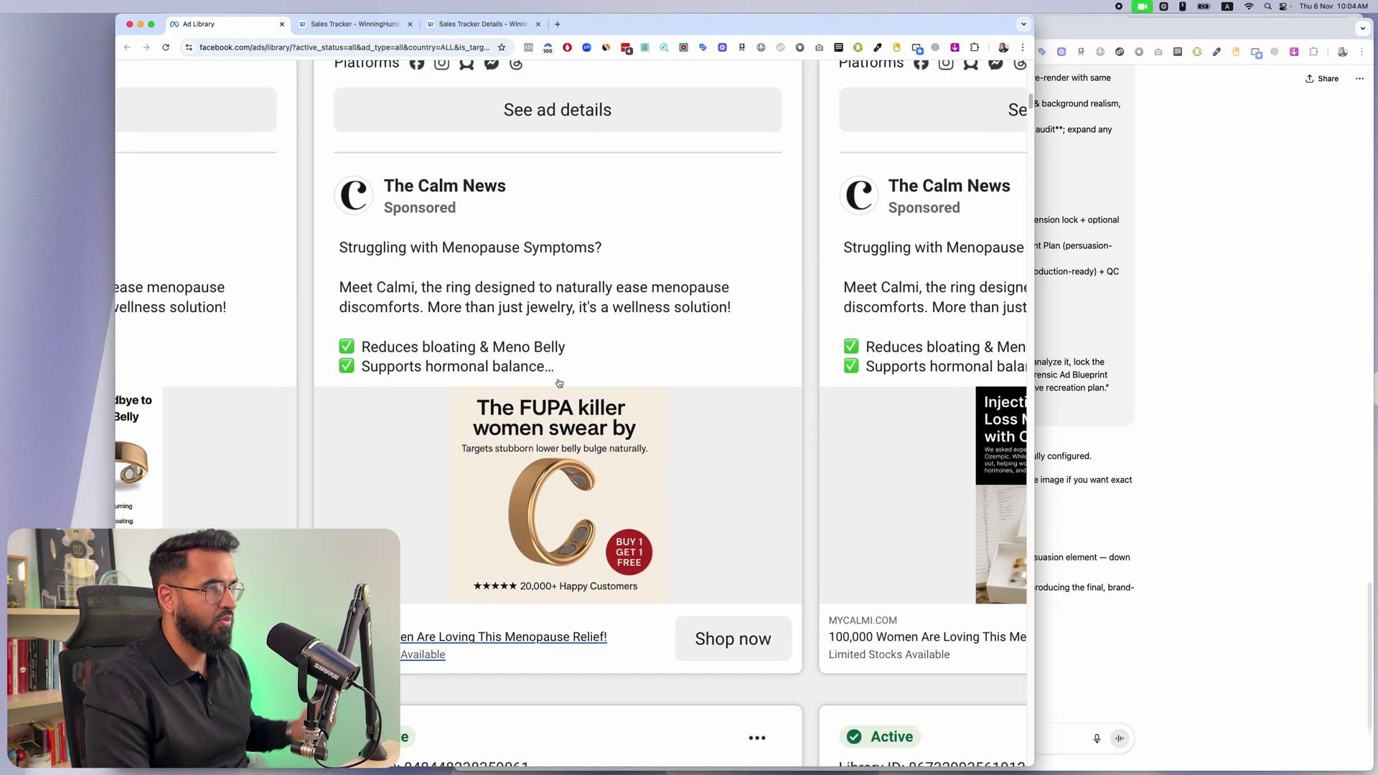
{"action": "left_click", "coordinate": [557, 110]}
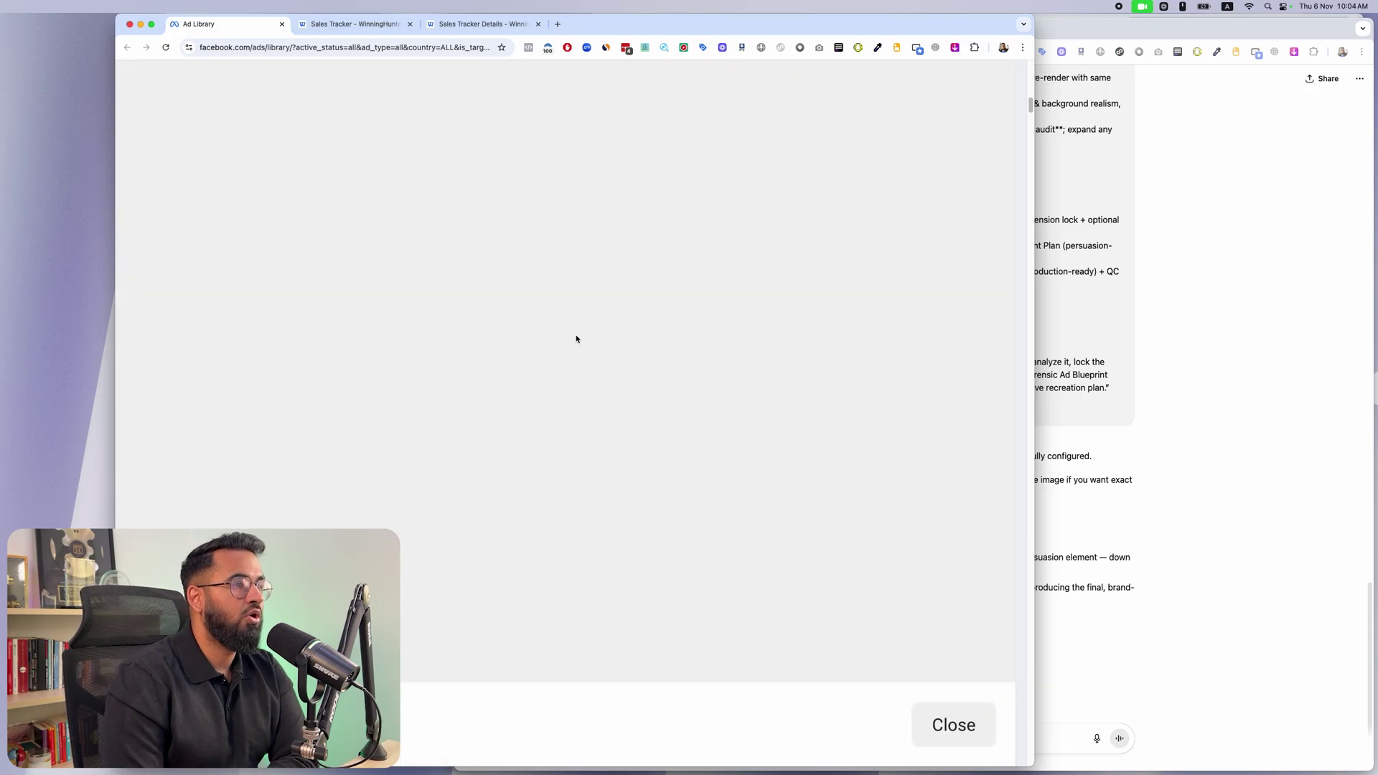
- Save the "FUPA killer" ad image and send it as an attachment in the Ad Rebuilding Strategy chat in ChatGPT
{"action": "right_click", "coordinate": [273, 450]}
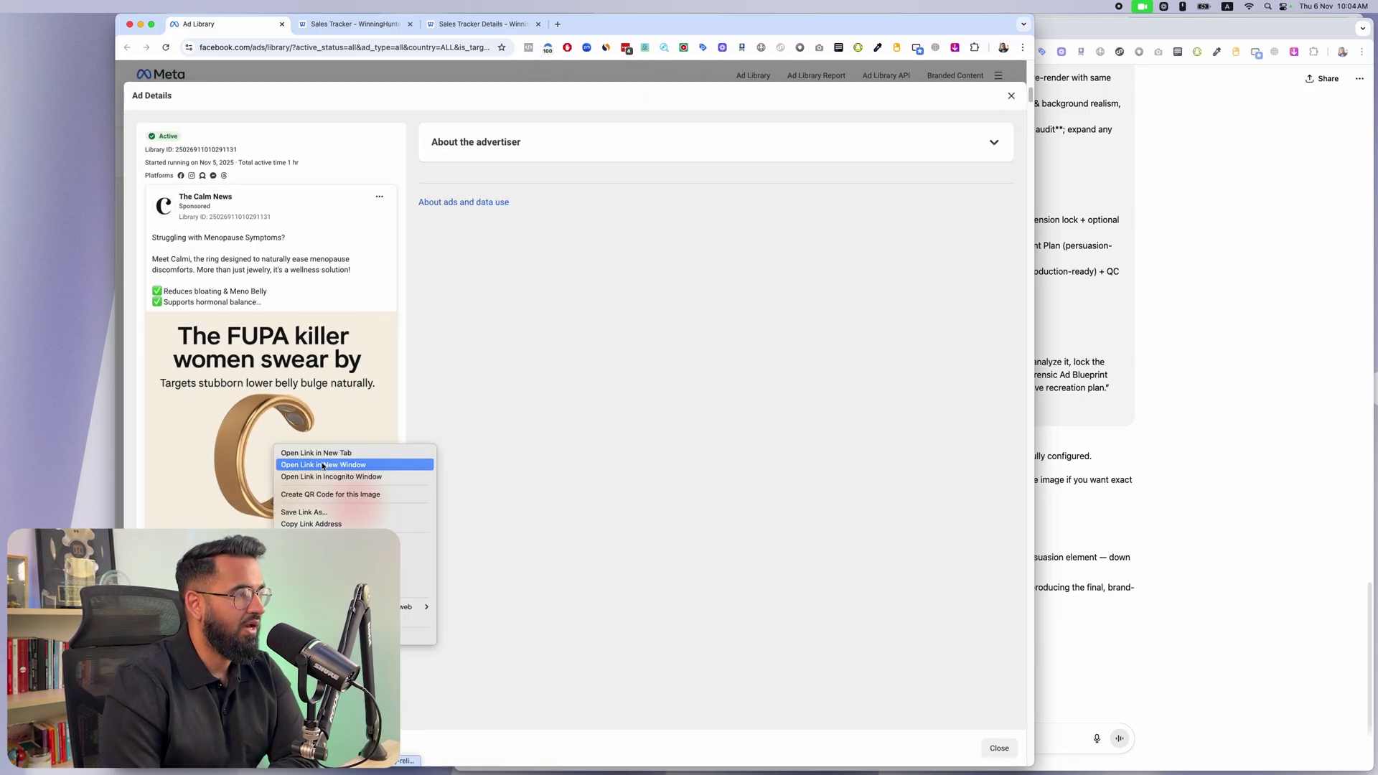
{"action": "left_click", "coordinate": [416, 554]}
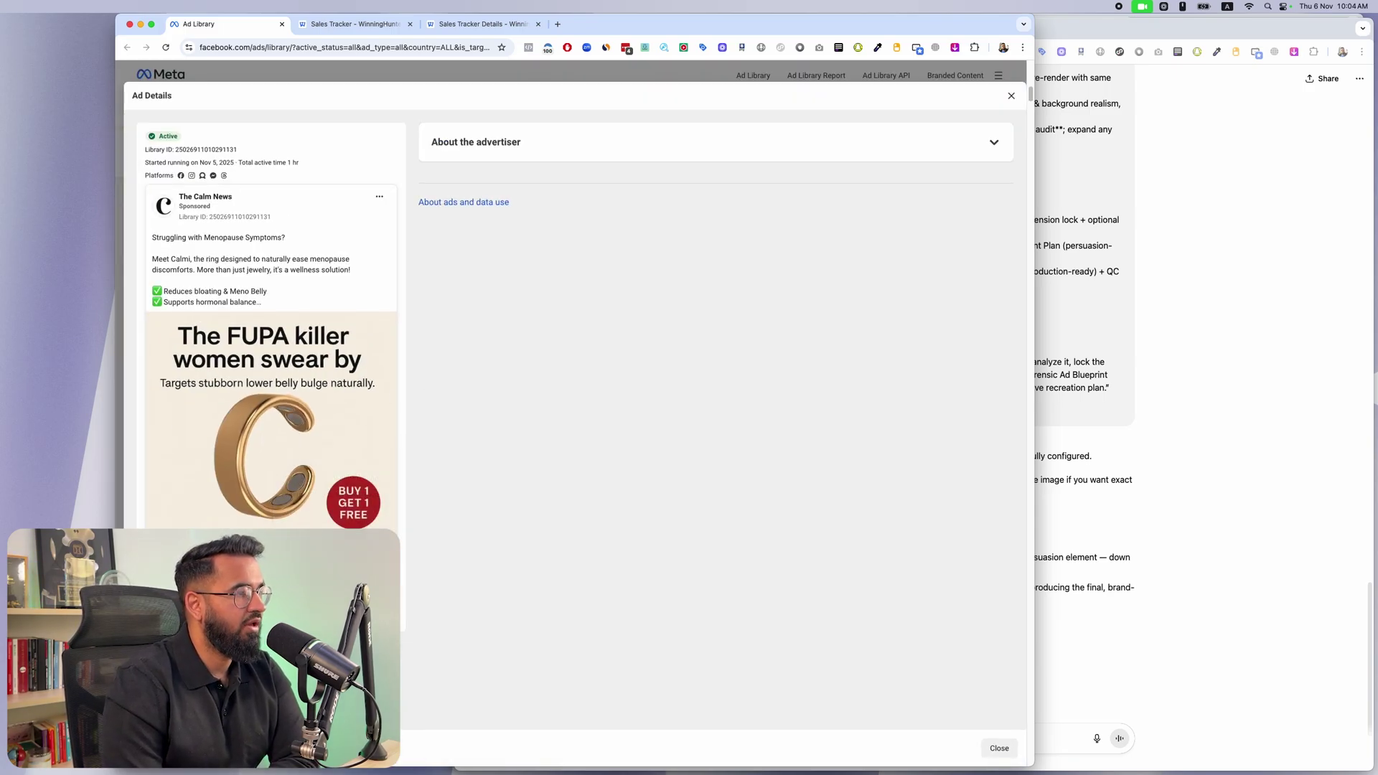
{"action": "key", "text": "Return"}
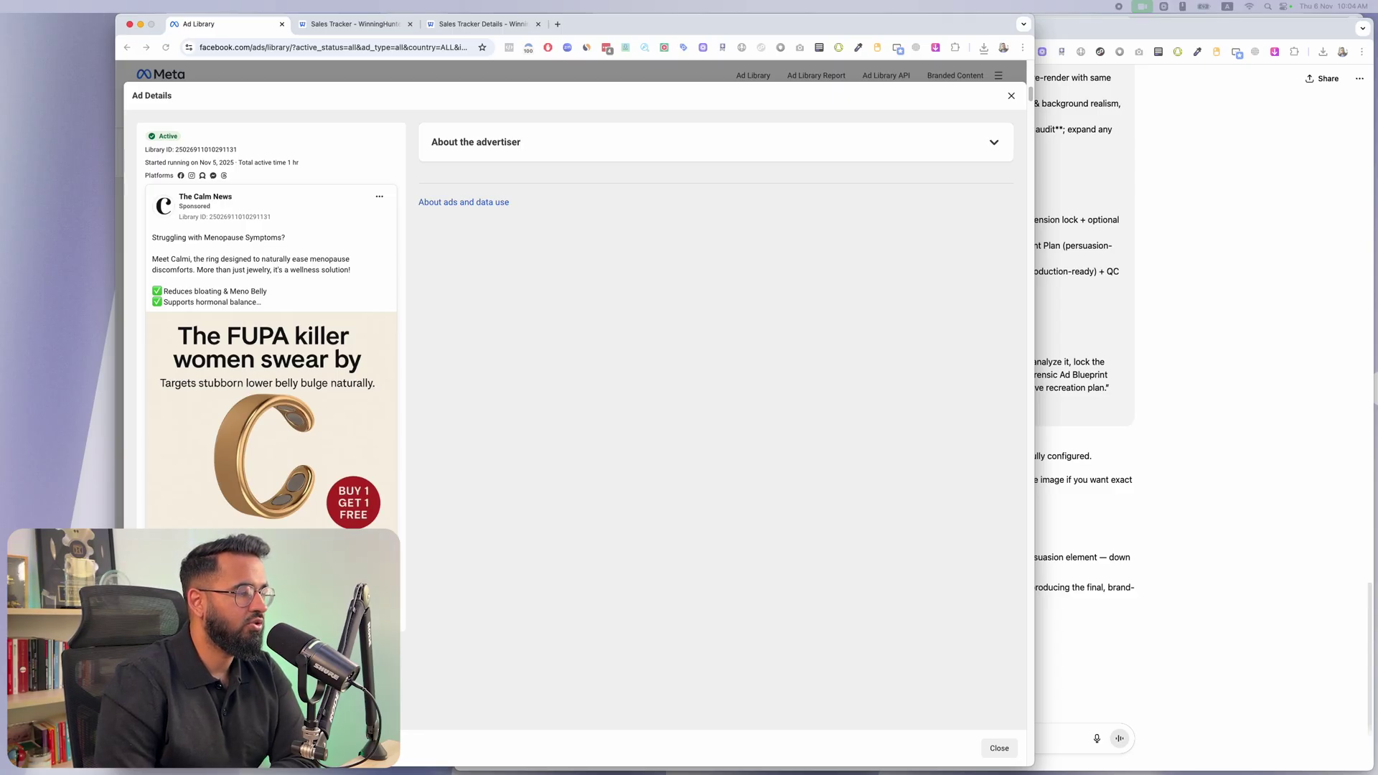
{"action": "left_click_drag", "start_coordinate": [983, 578], "coordinate": [857, 675]}
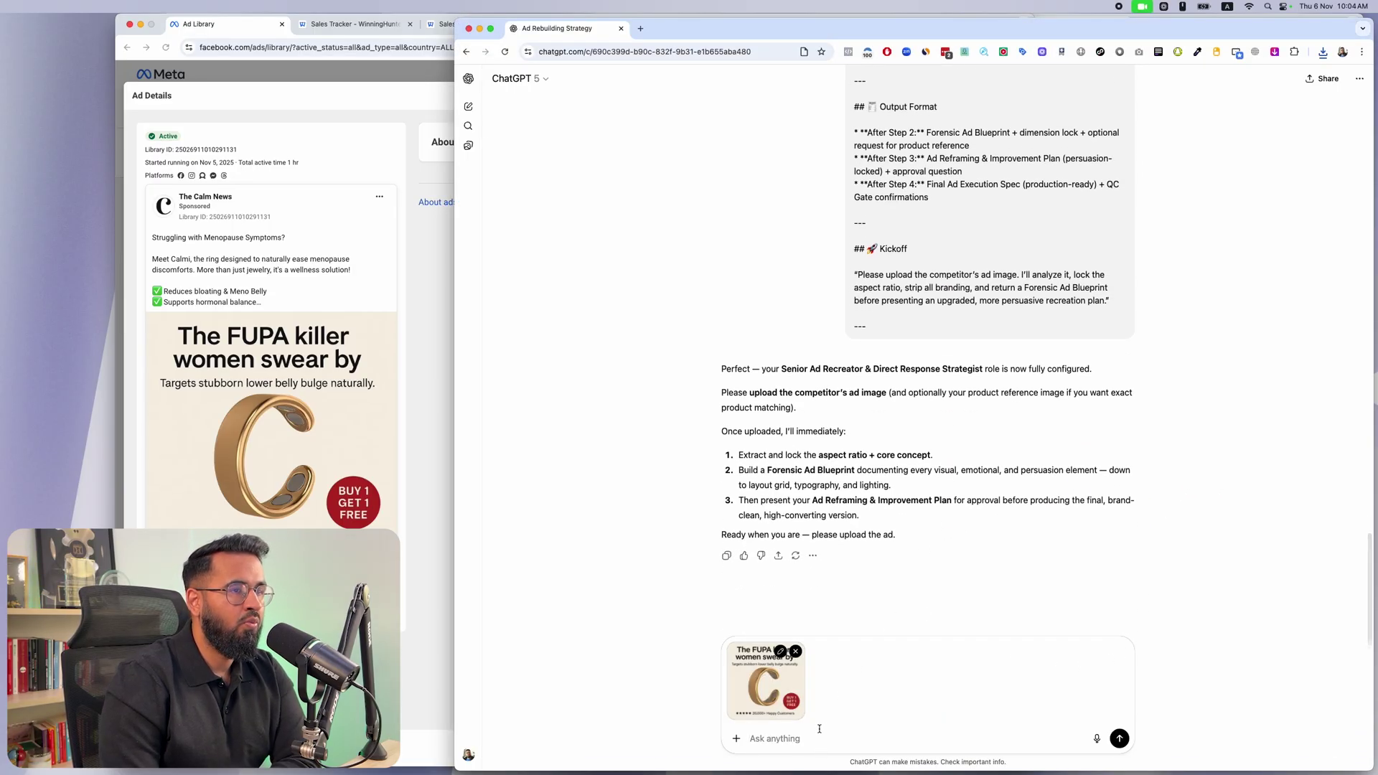
{"action": "key", "text": "Return"}
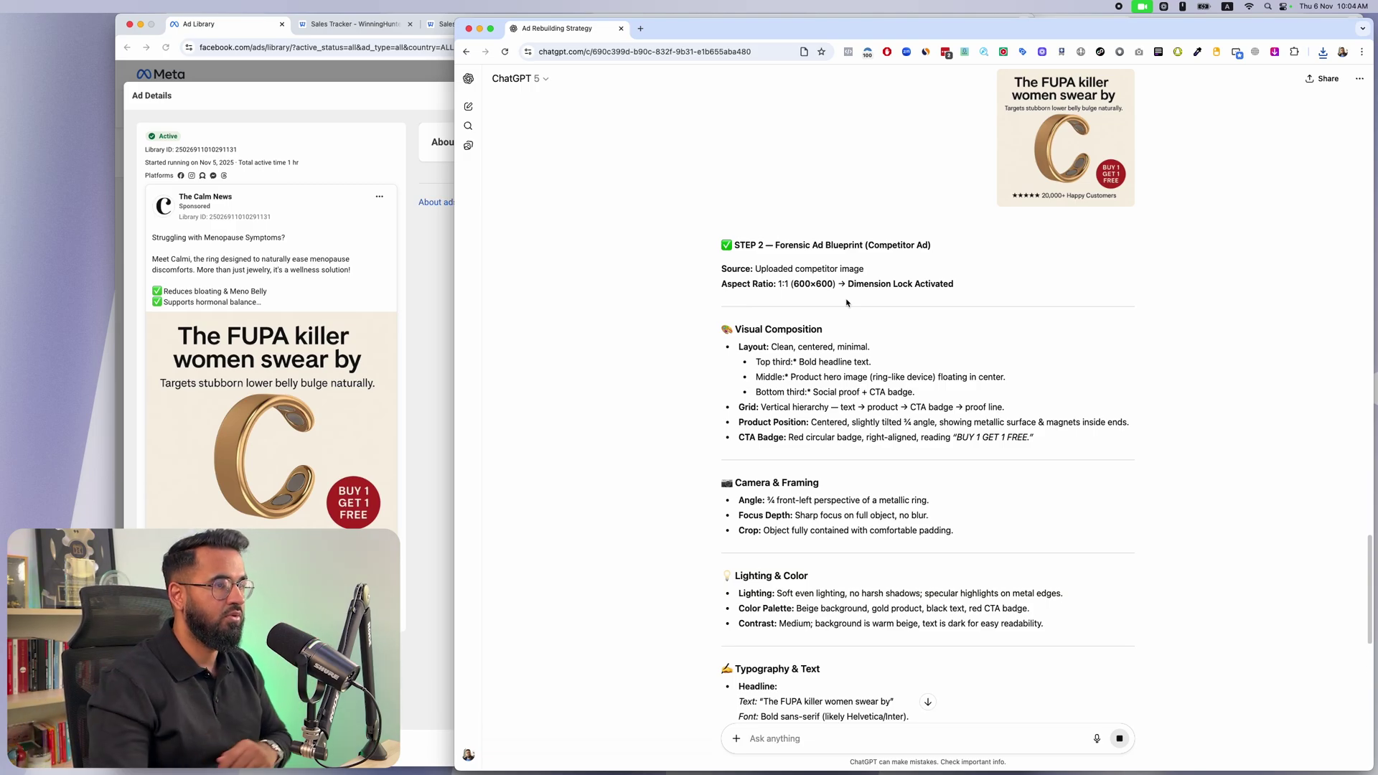
- Read through the Forensic Ad Blueprint, from visual composition and typography to the direct response triggers and weakness diagnosis
{"action": "scroll", "coordinate": [825, 331], "scroll_direction": "down", "scroll_amount": 2}
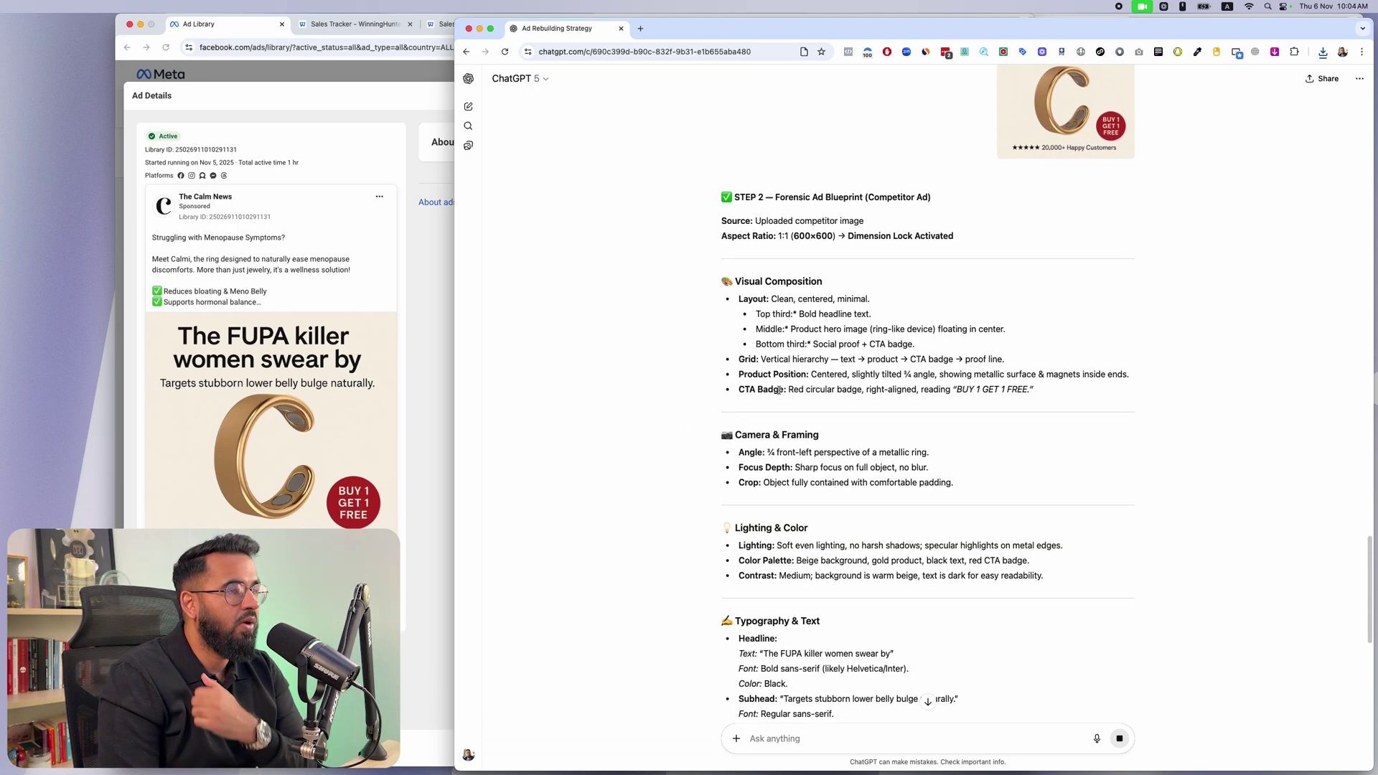
{"action": "scroll", "coordinate": [779, 391], "scroll_direction": "down", "scroll_amount": 4}
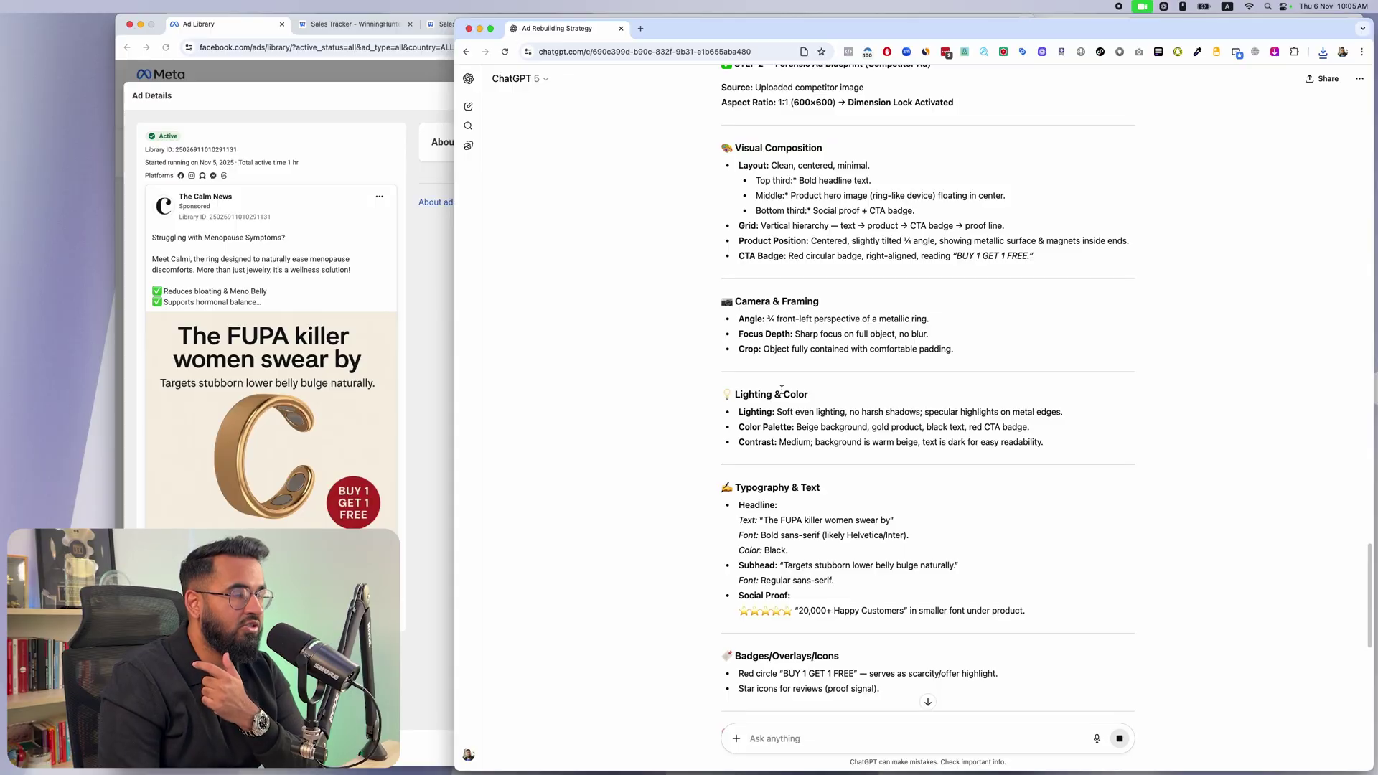
{"action": "scroll", "coordinate": [782, 392], "scroll_direction": "down", "scroll_amount": 4}
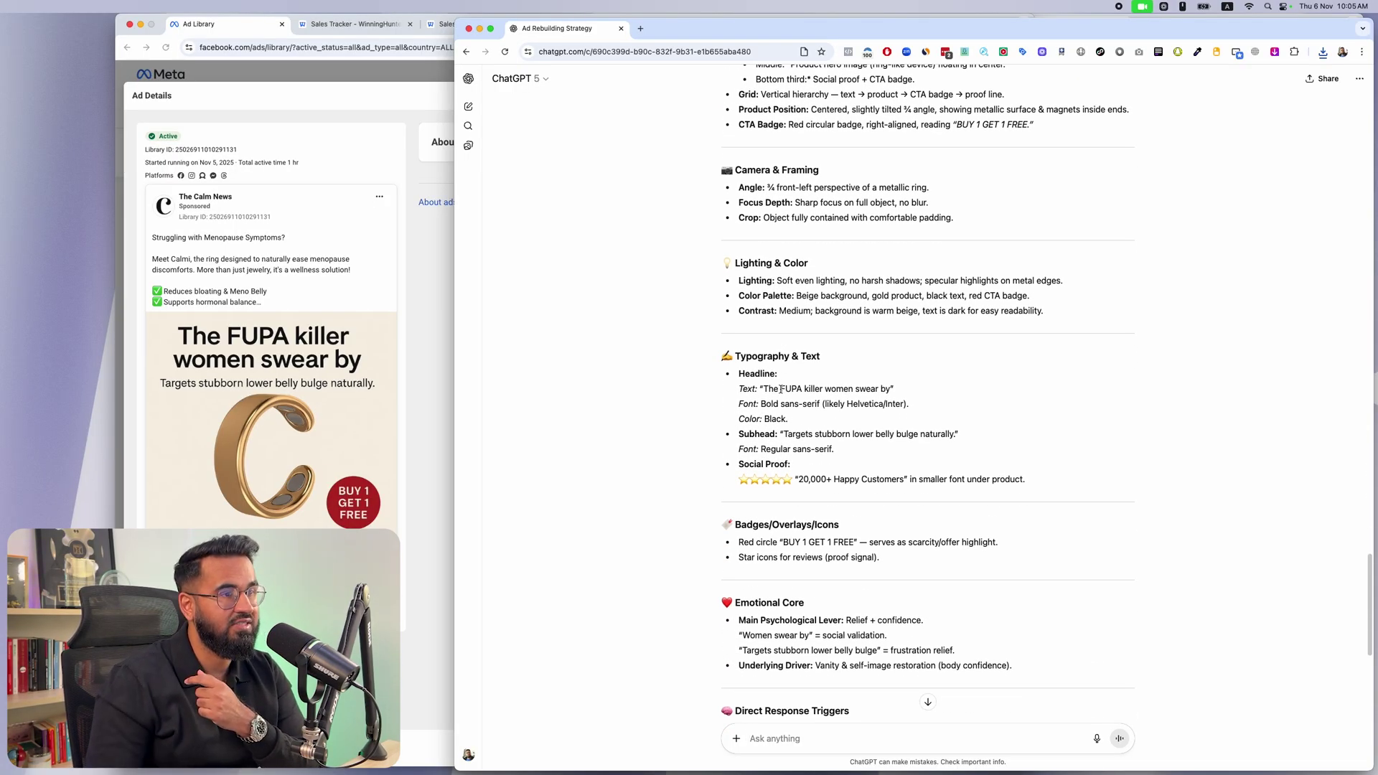
{"action": "scroll", "coordinate": [781, 389], "scroll_direction": "down", "scroll_amount": 8}
{"action": "scroll", "coordinate": [799, 290], "scroll_direction": "down", "scroll_amount": 4}
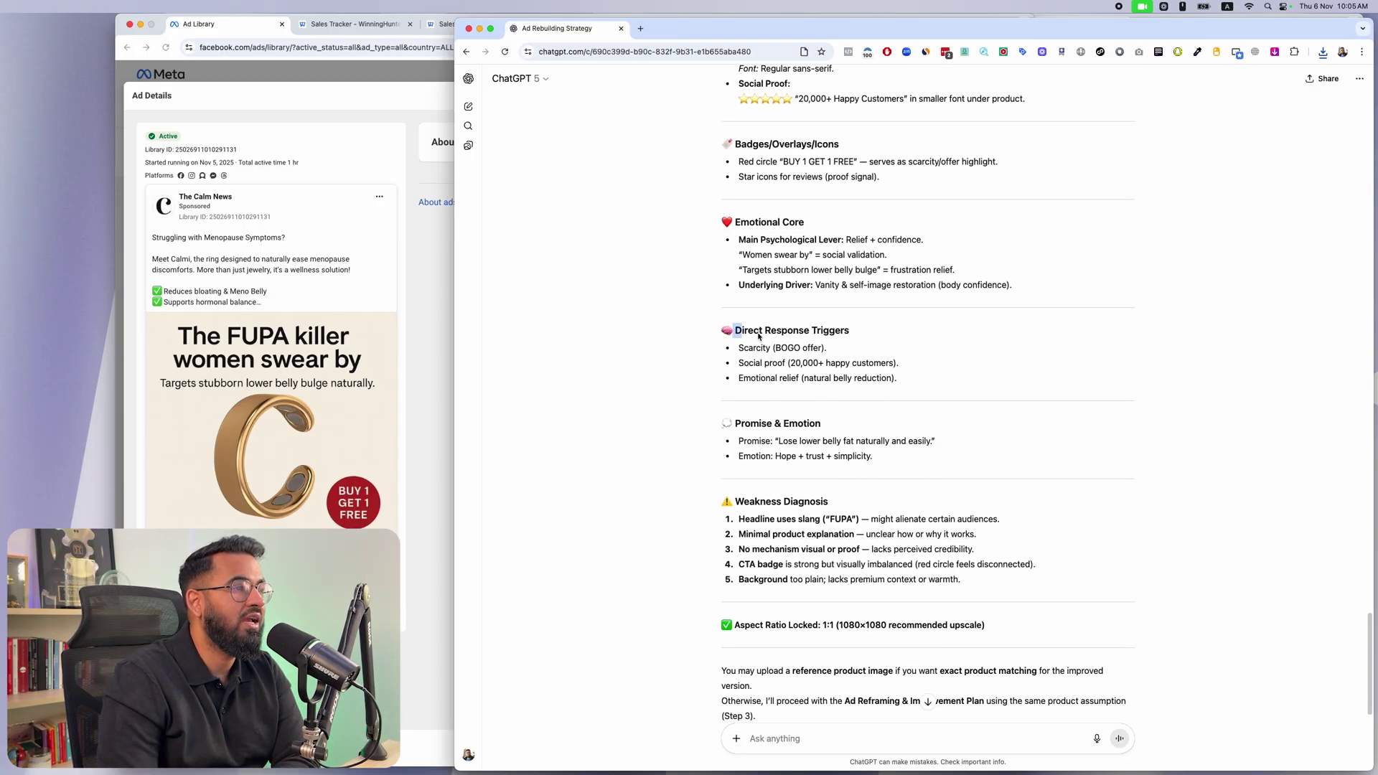
{"action": "left_click_drag", "start_coordinate": [677, 329], "coordinate": [859, 336]}
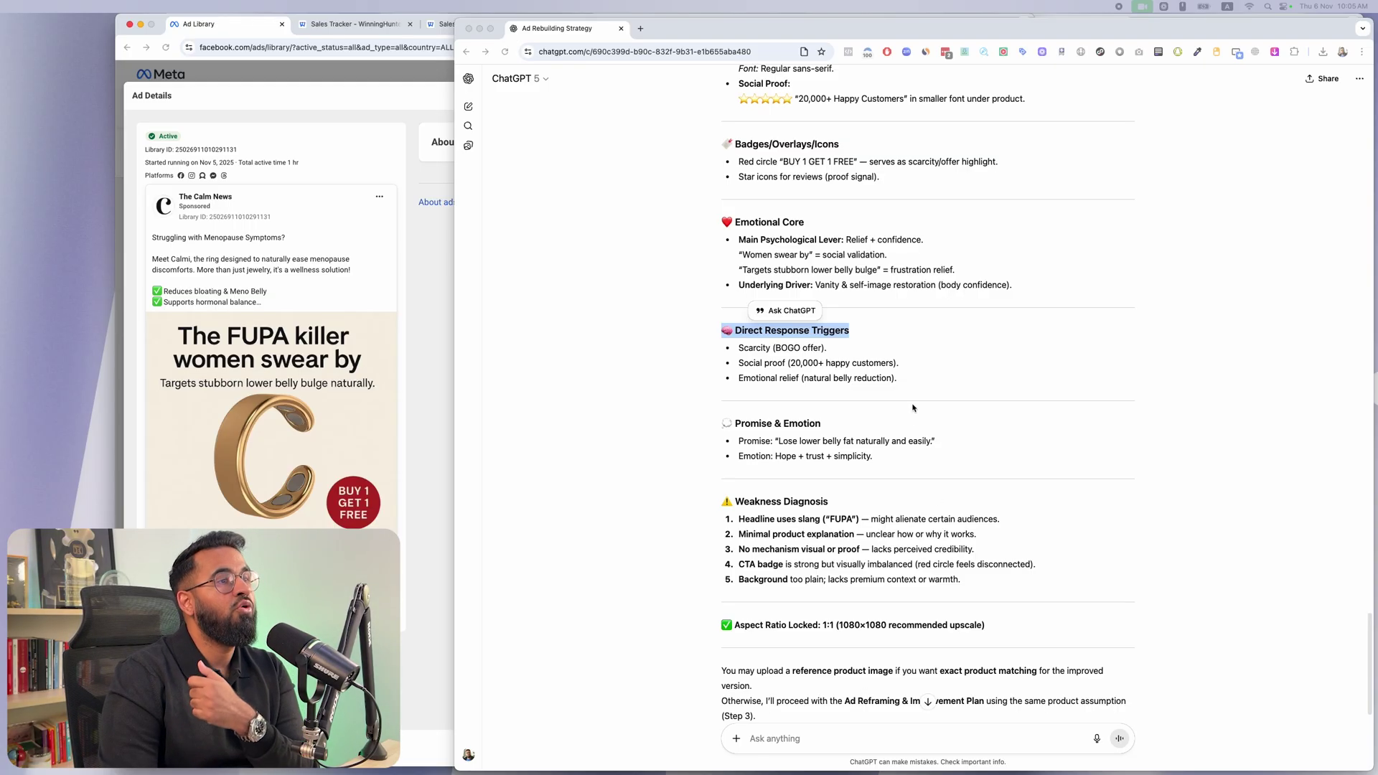
{"action": "double_click", "coordinate": [757, 378]}
{"action": "left_click", "coordinate": [819, 402]}
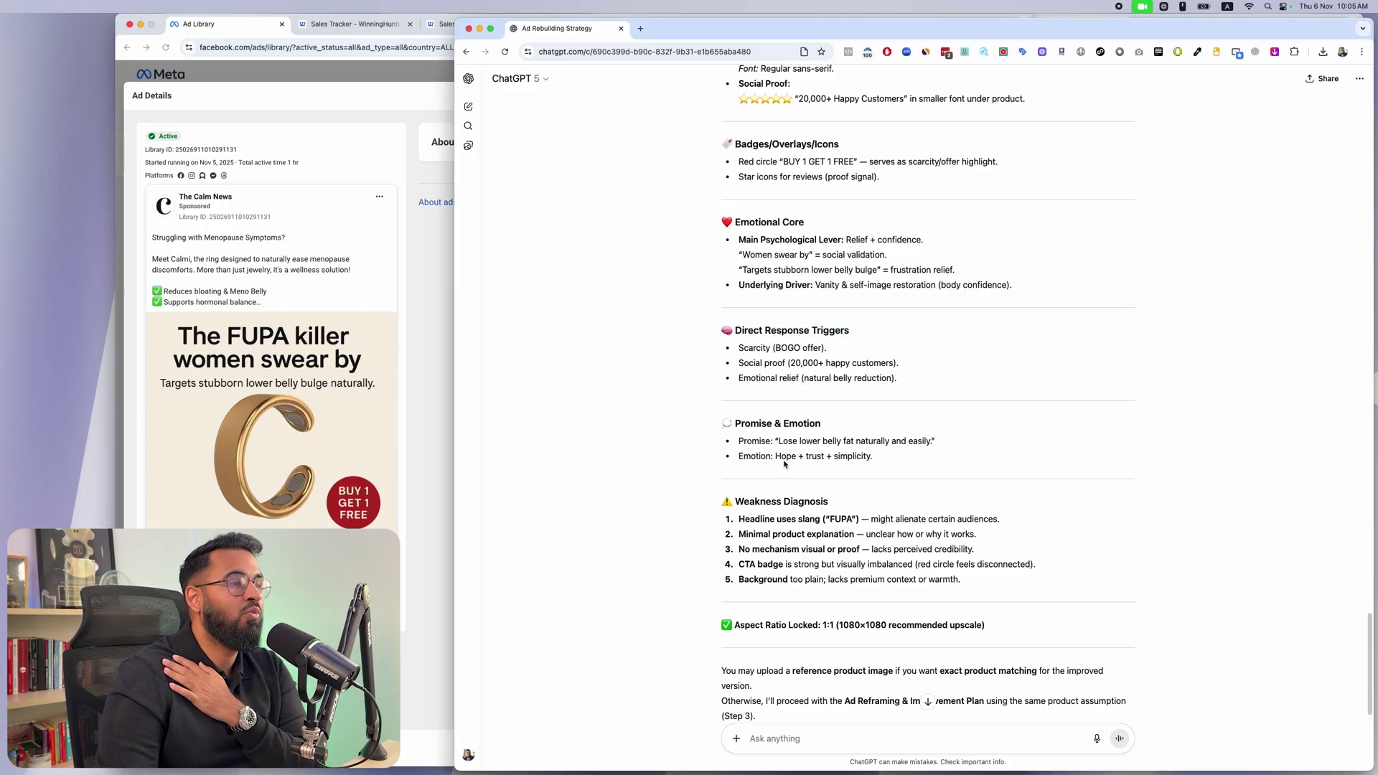
{"action": "scroll", "coordinate": [832, 495], "scroll_direction": "down", "scroll_amount": 1}
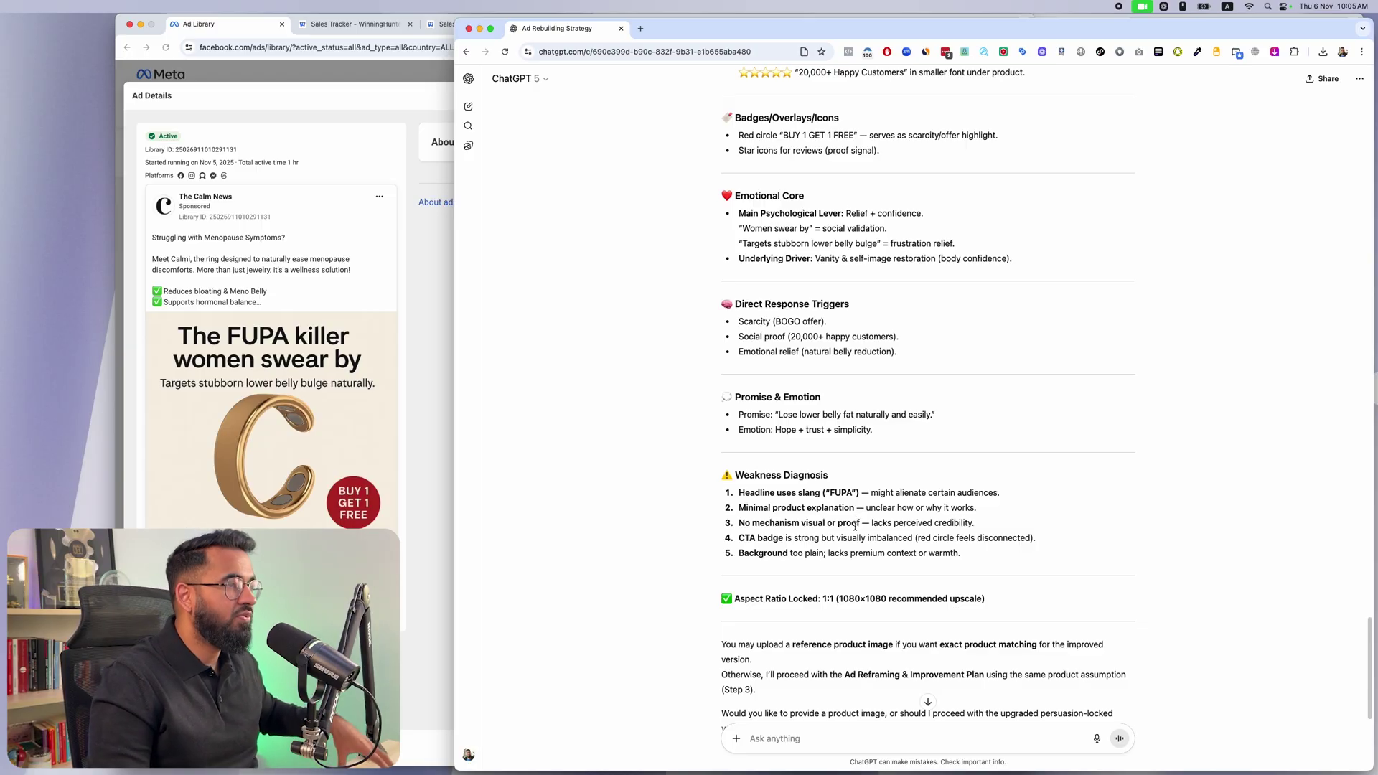
{"action": "scroll", "coordinate": [862, 261], "scroll_direction": "up", "scroll_amount": 10}
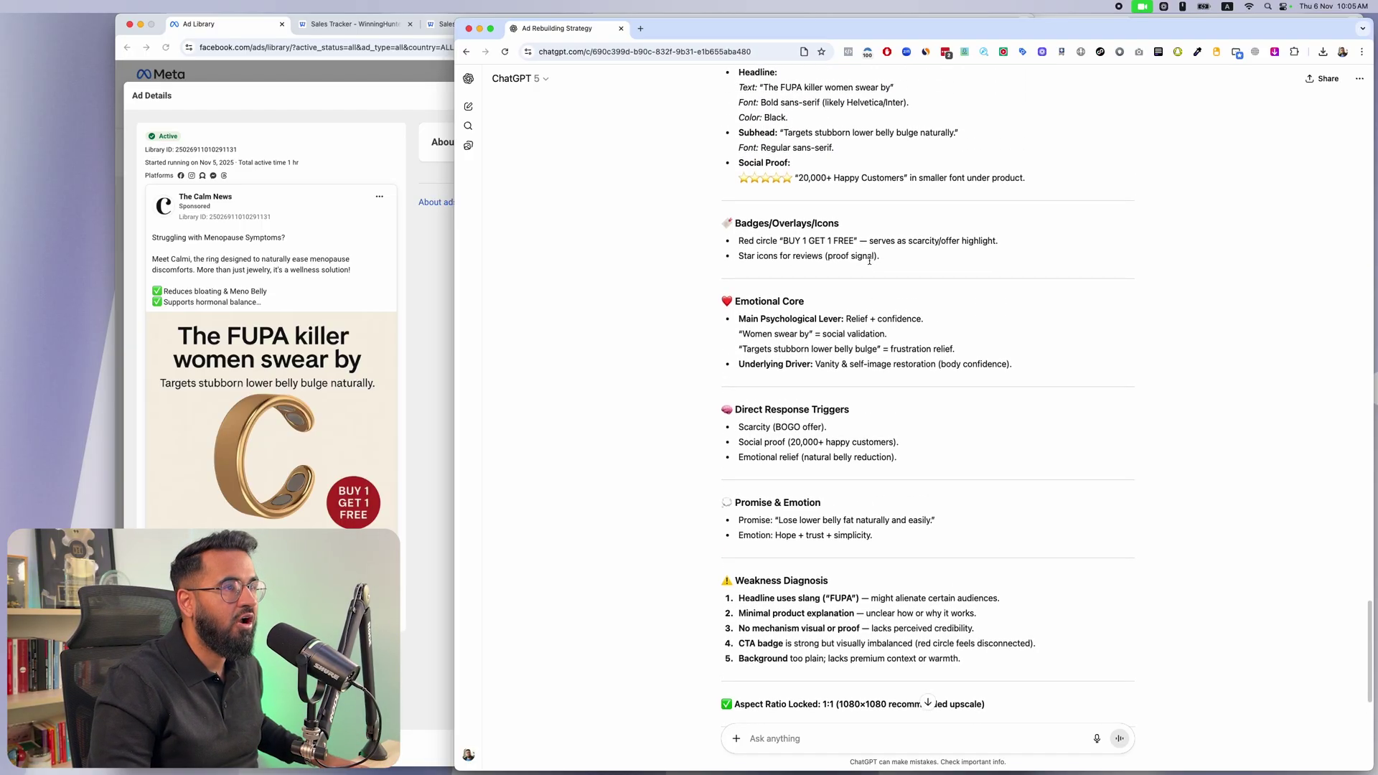
{"action": "scroll", "coordinate": [865, 260], "scroll_direction": "down", "scroll_amount": 10}
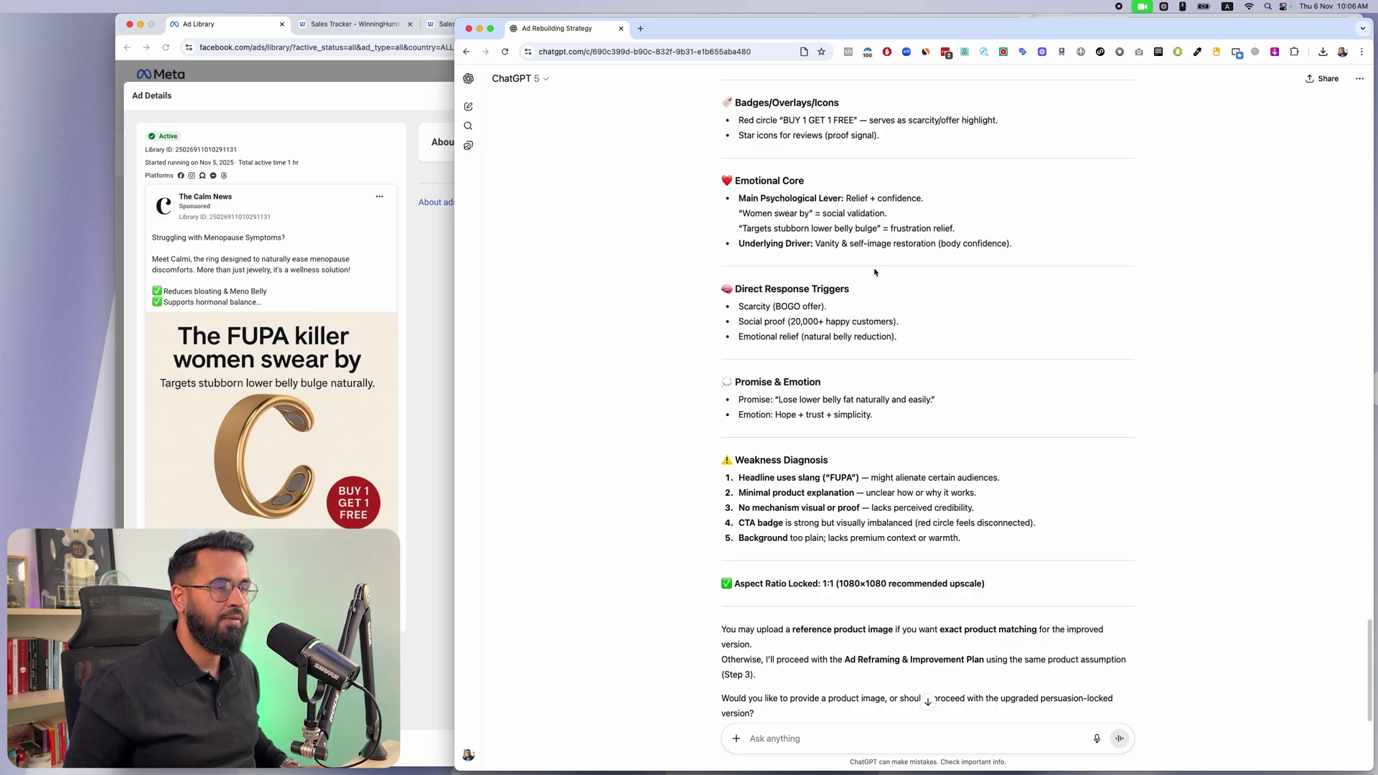
{"action": "scroll", "coordinate": [843, 458], "scroll_direction": "down", "scroll_amount": 2}
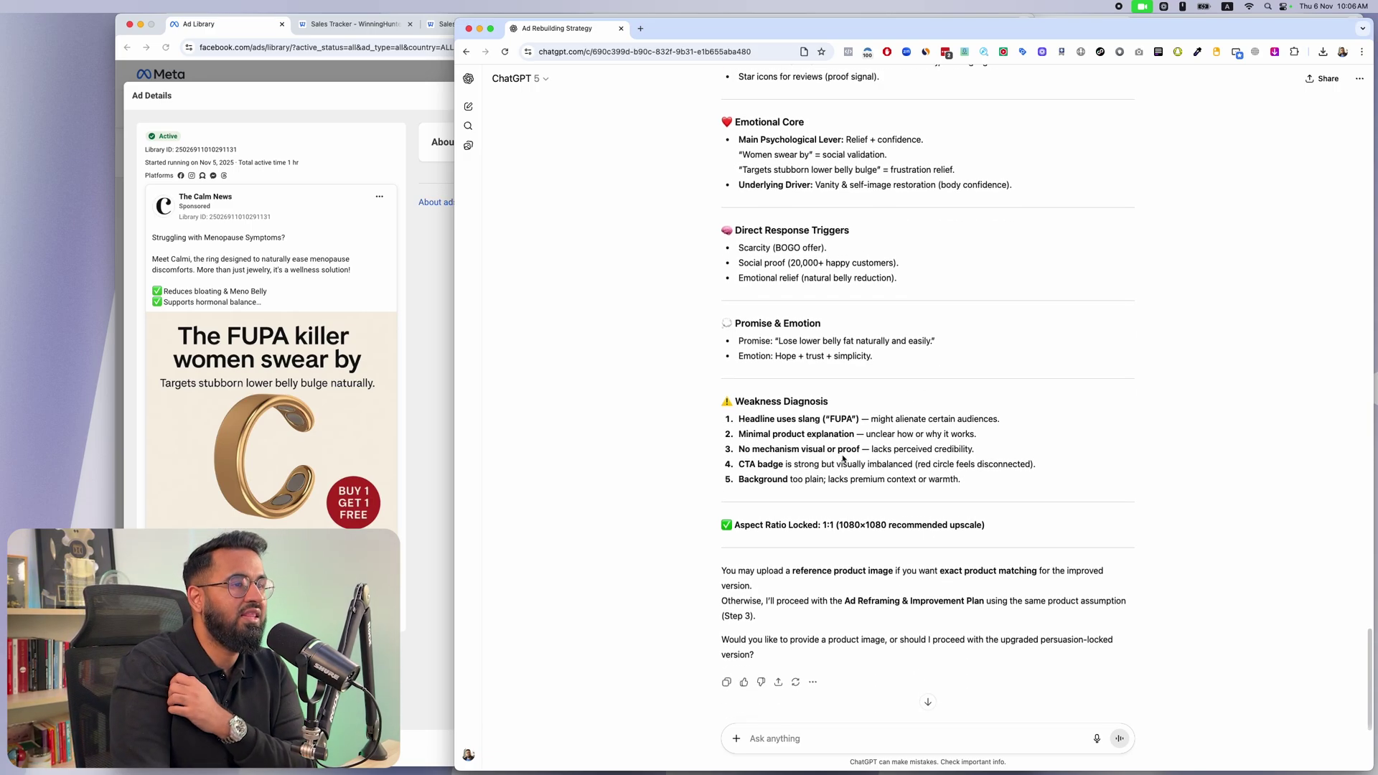
- Examine the individual Weakness Diagnosis points of the blueprint and remove the quoted excerpt from the message box
{"action": "left_click_drag", "start_coordinate": [769, 430], "coordinate": [870, 415]}
{"action": "left_click", "coordinate": [923, 404]}
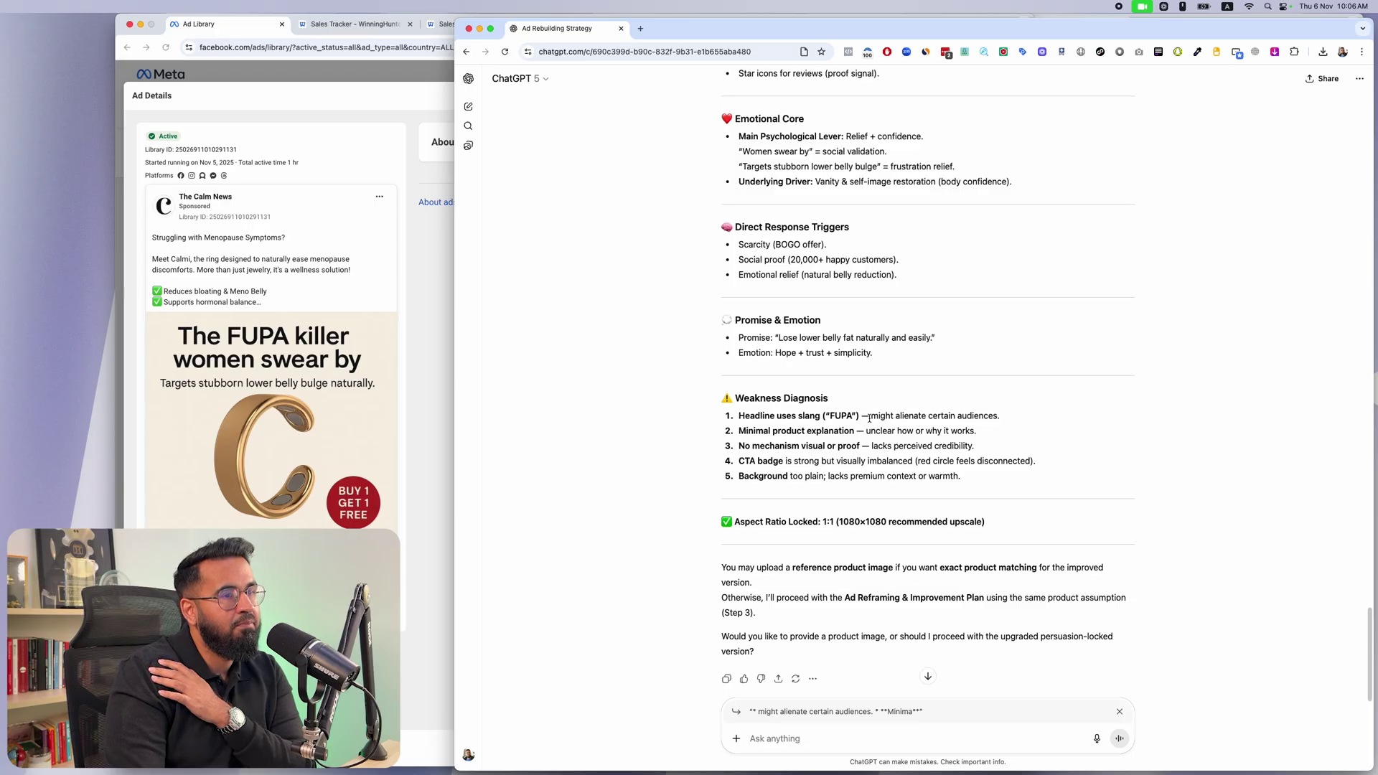
{"action": "left_click_drag", "start_coordinate": [727, 430], "coordinate": [991, 438]}
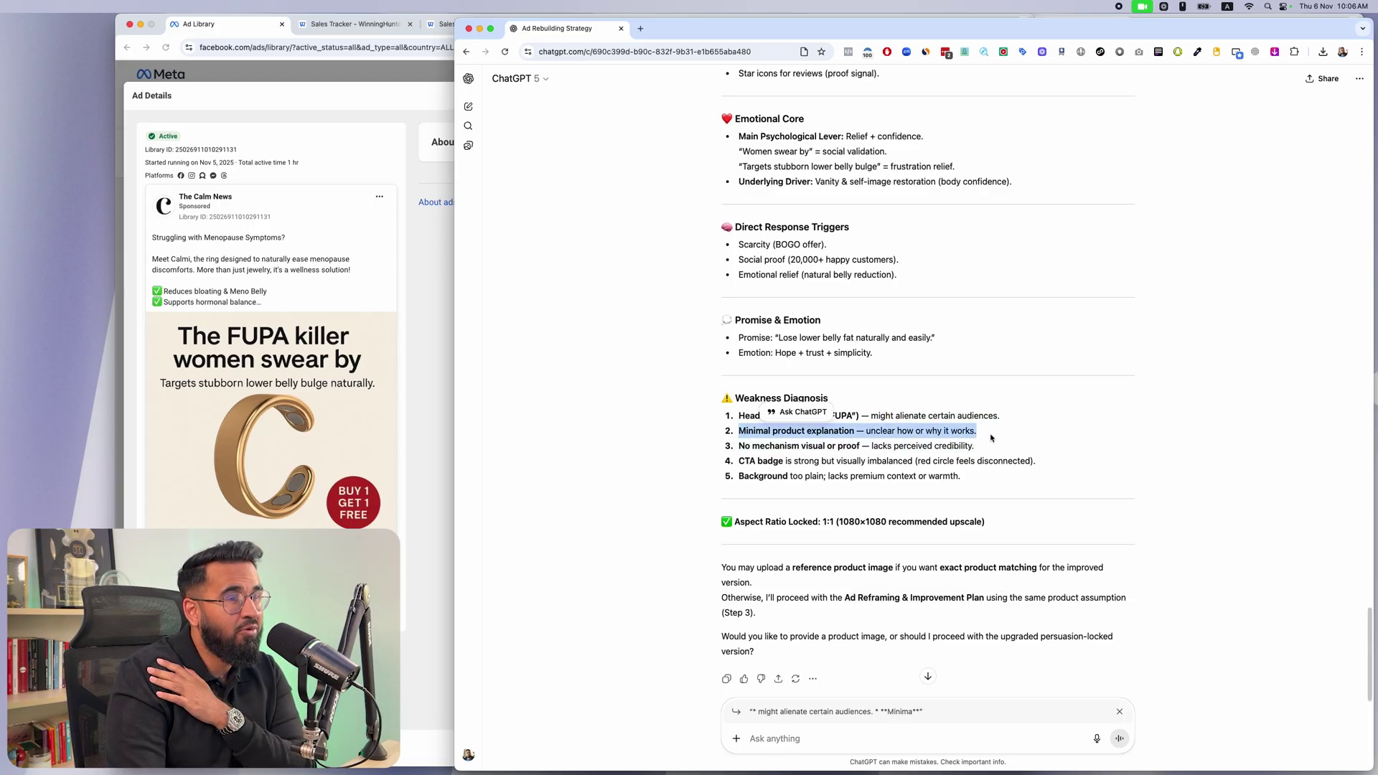
{"action": "left_click_drag", "start_coordinate": [742, 447], "coordinate": [913, 463]}
{"action": "left_click", "coordinate": [760, 464]}
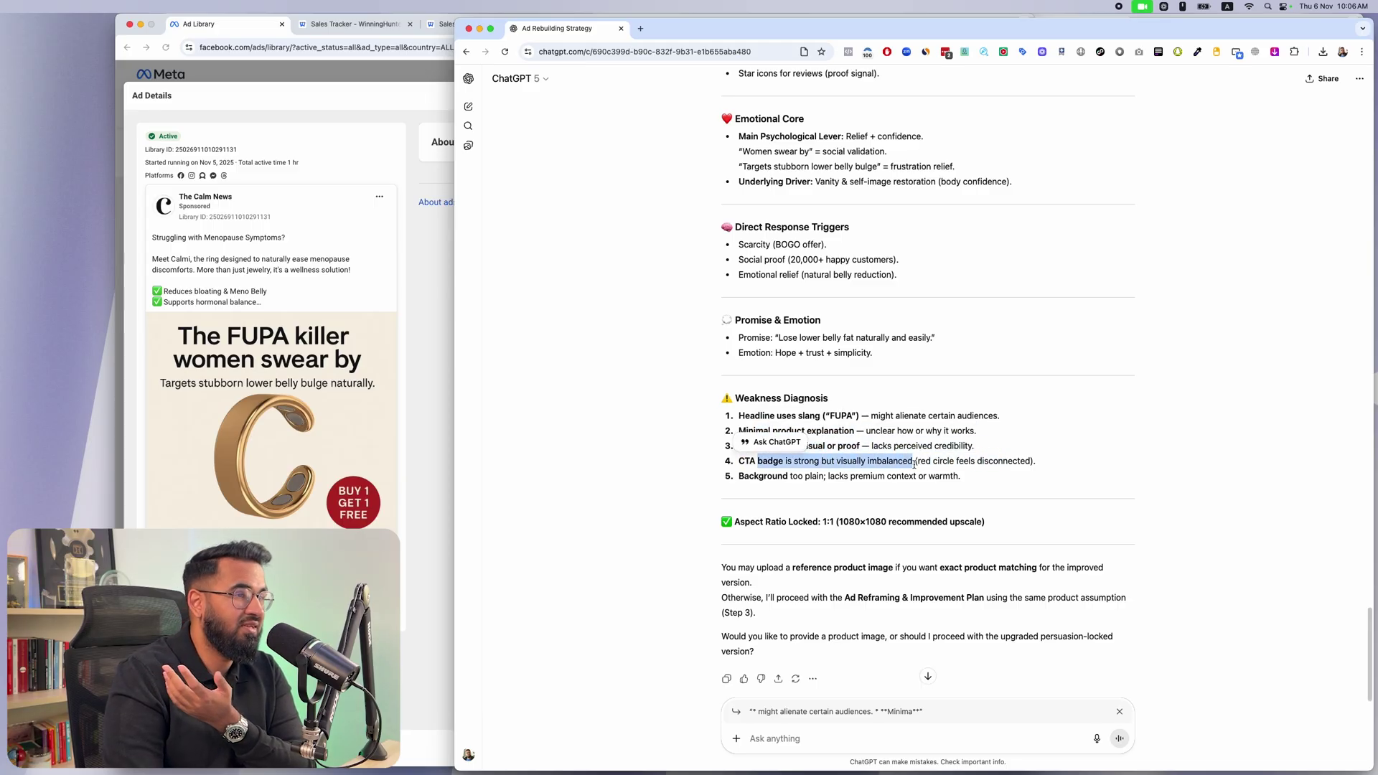
{"action": "left_click", "coordinate": [824, 490]}
{"action": "scroll", "coordinate": [989, 481], "scroll_direction": "down", "scroll_amount": 2}
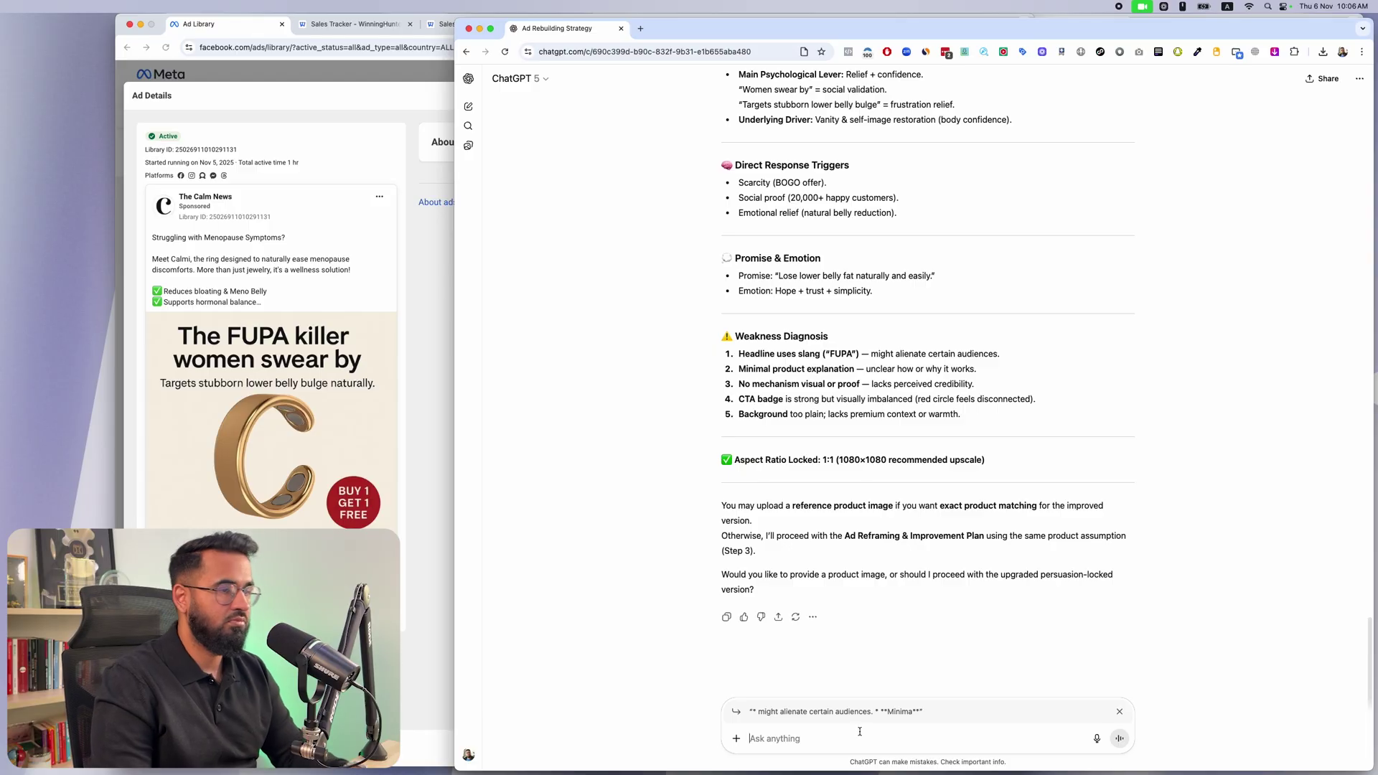
{"action": "left_click", "coordinate": [1120, 712]}
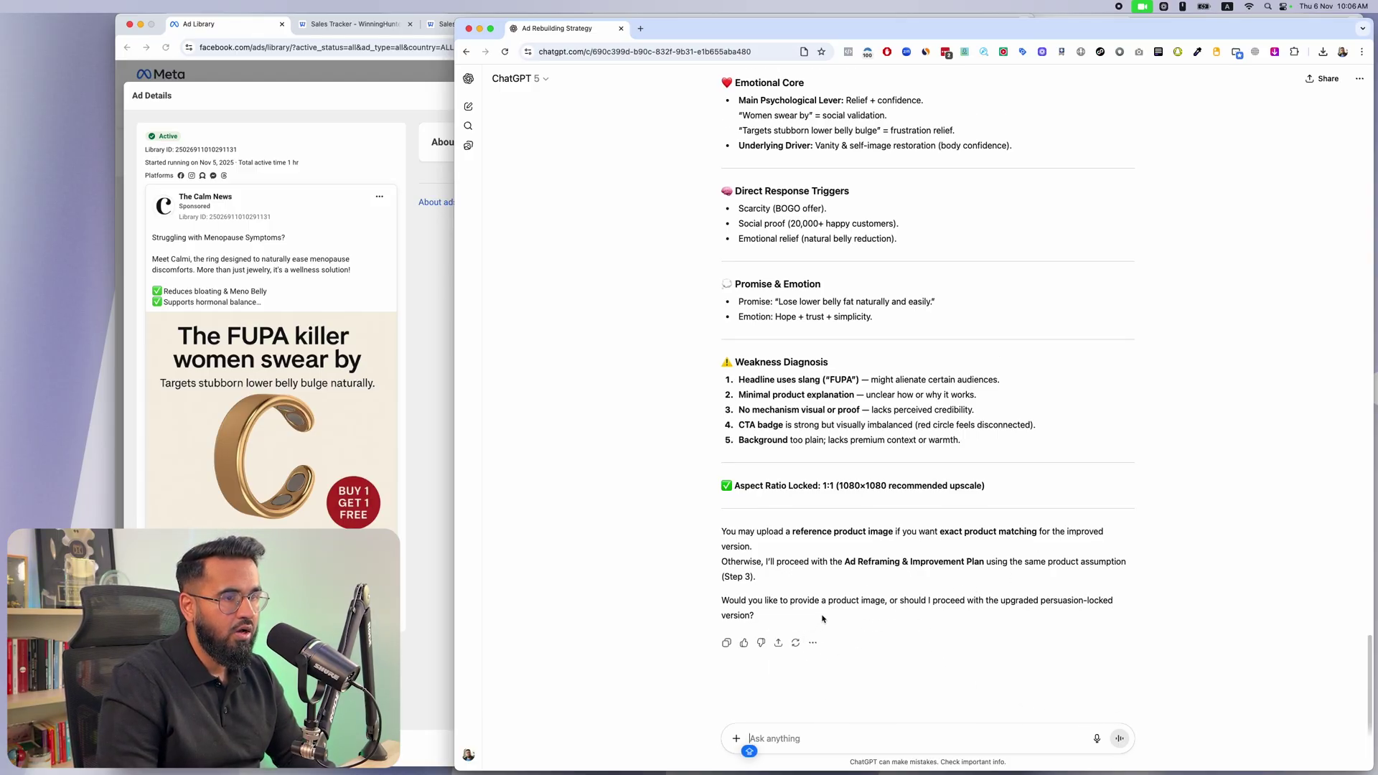
- Read the closing question of the blueprint and answer it with "proceed with the upgraded version"
{"action": "left_click_drag", "start_coordinate": [887, 600], "coordinate": [945, 618]}
{"action": "left_click", "coordinate": [947, 617]}
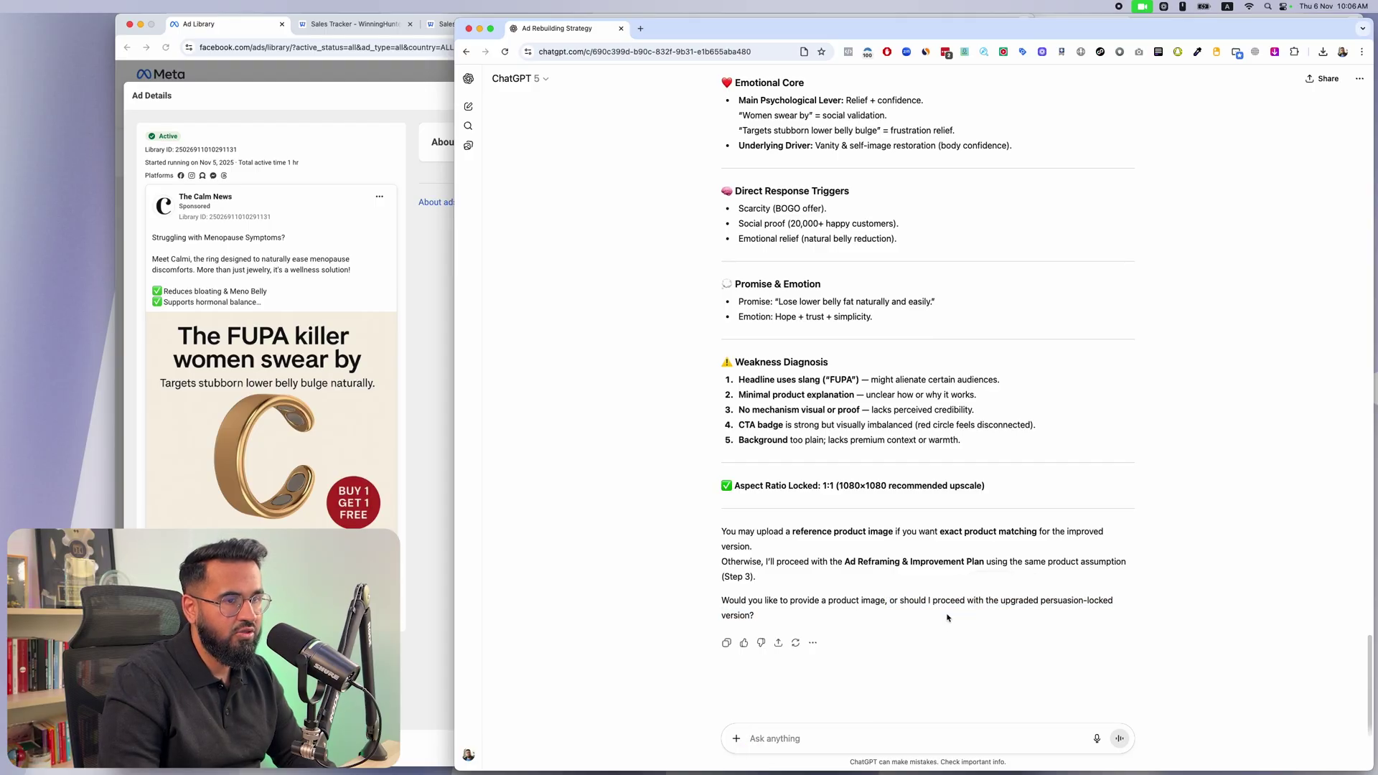
{"action": "double_click", "coordinate": [911, 603]}
{"action": "left_click_drag", "start_coordinate": [934, 603], "coordinate": [1075, 606]}
{"action": "left_click", "coordinate": [948, 606]}
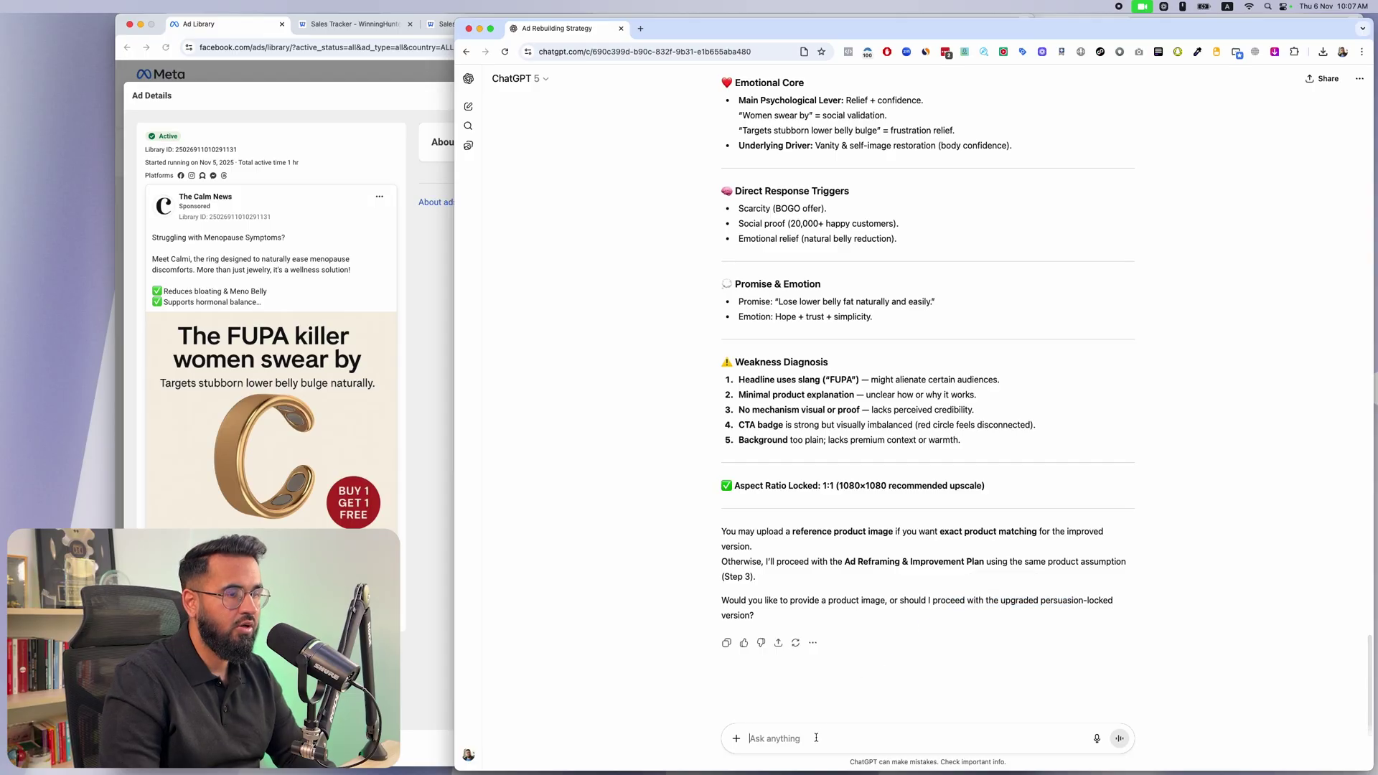
{"action": "type", "text": "PROCEED"}
{"action": "key", "text": "super+BackSpace"}
{"action": "type", "text": "proceed with the upgraded vers"}
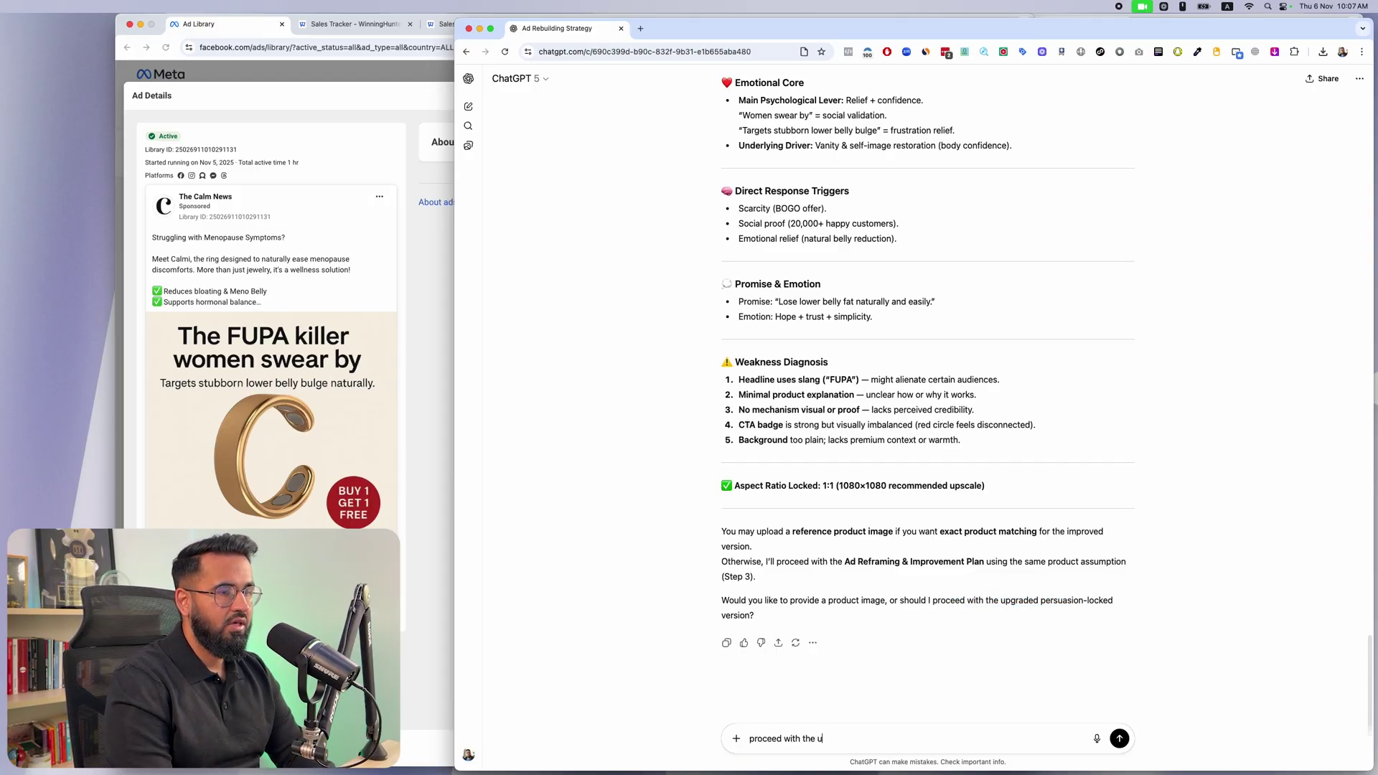
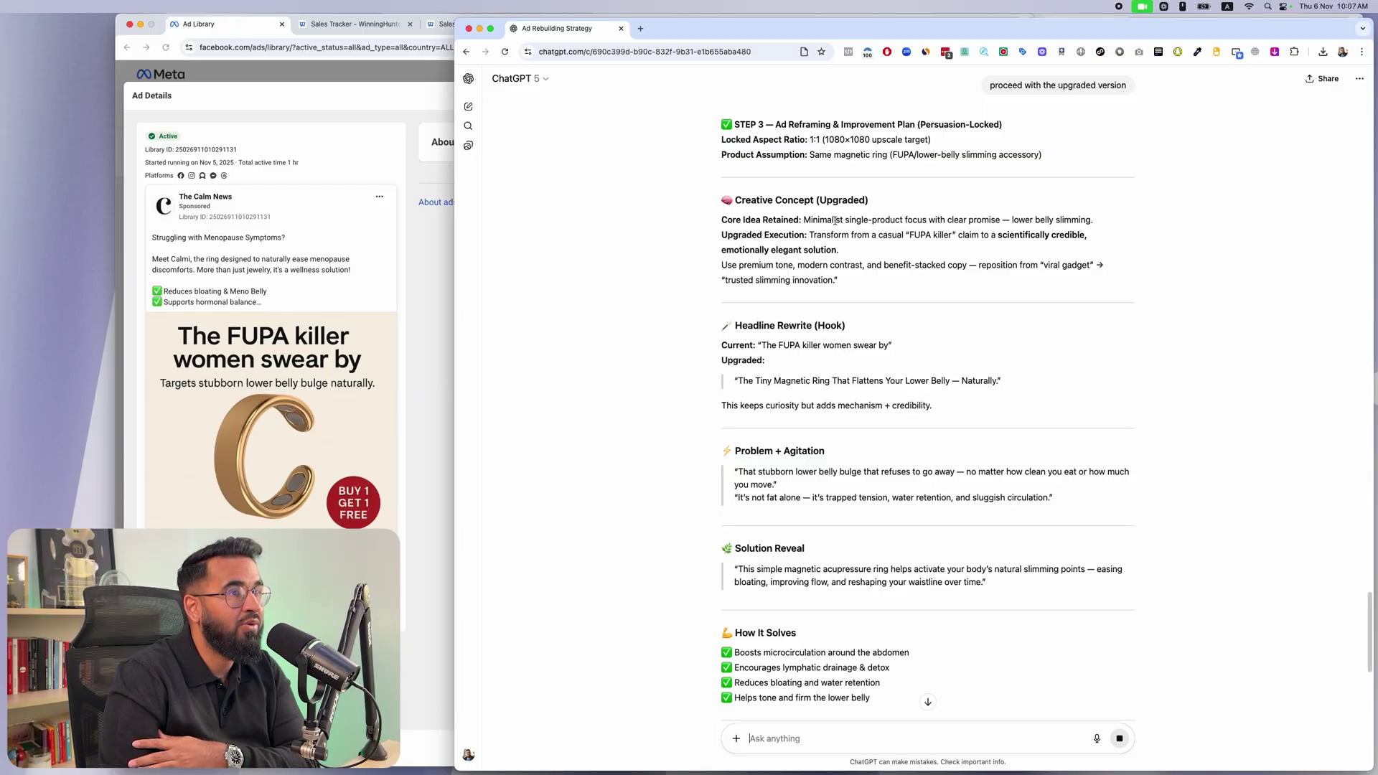
- Read through the Ad Reframing & Improvement Plan and reply "yes" to have the Final Ad Execution Spec produced
{"action": "scroll", "coordinate": [795, 305], "scroll_direction": "down", "scroll_amount": 1}
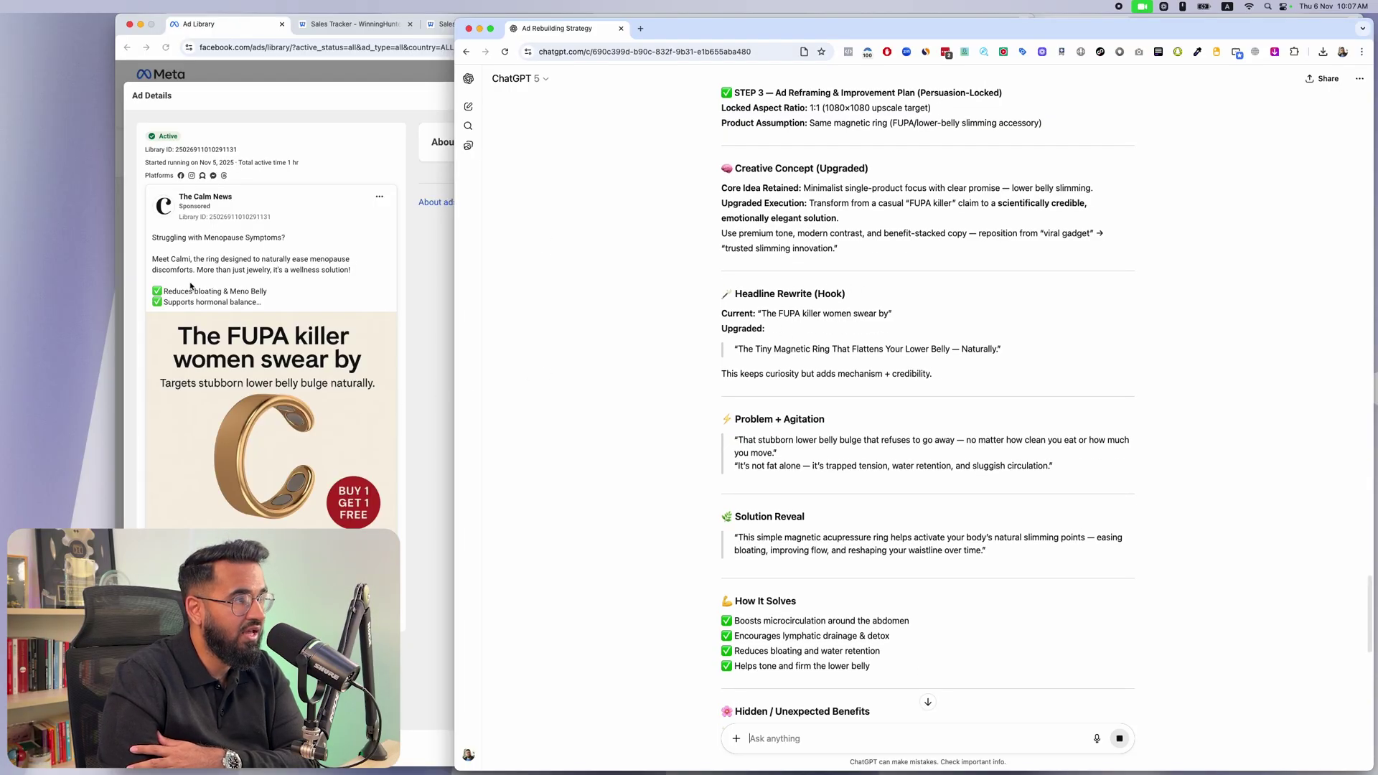
{"action": "scroll", "coordinate": [839, 351], "scroll_direction": "down", "scroll_amount": 4}
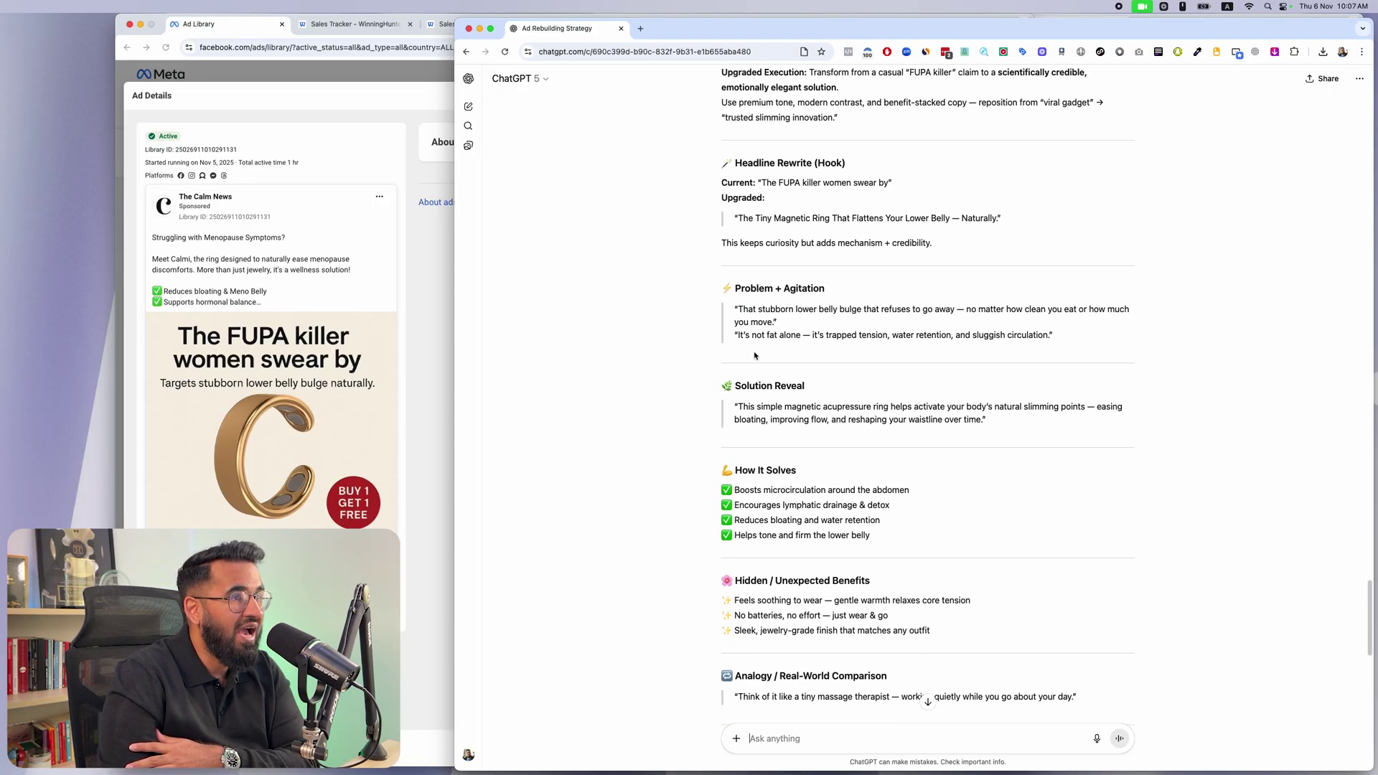
{"action": "scroll", "coordinate": [802, 361], "scroll_direction": "down", "scroll_amount": 5}
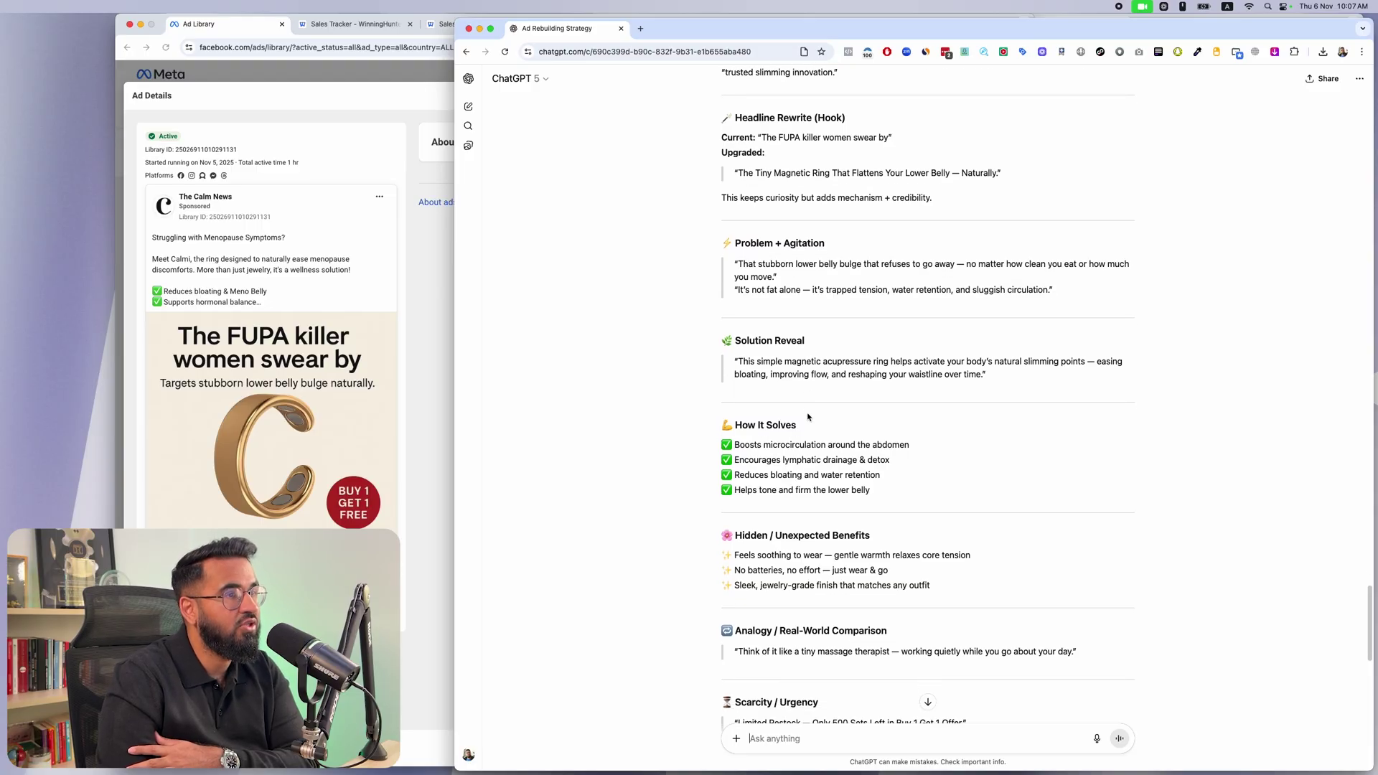
{"action": "scroll", "coordinate": [843, 396], "scroll_direction": "down", "scroll_amount": 13}
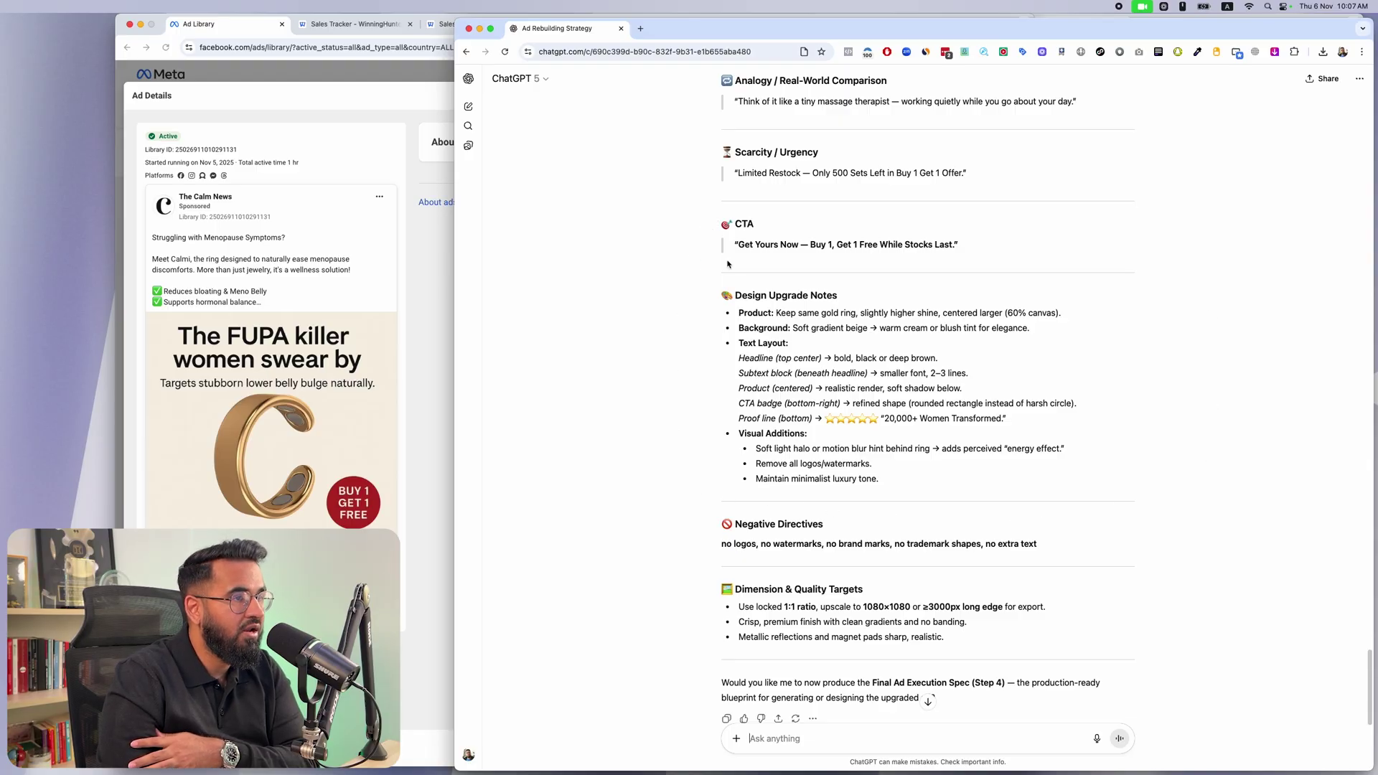
{"action": "scroll", "coordinate": [986, 497], "scroll_direction": "down", "scroll_amount": 3}
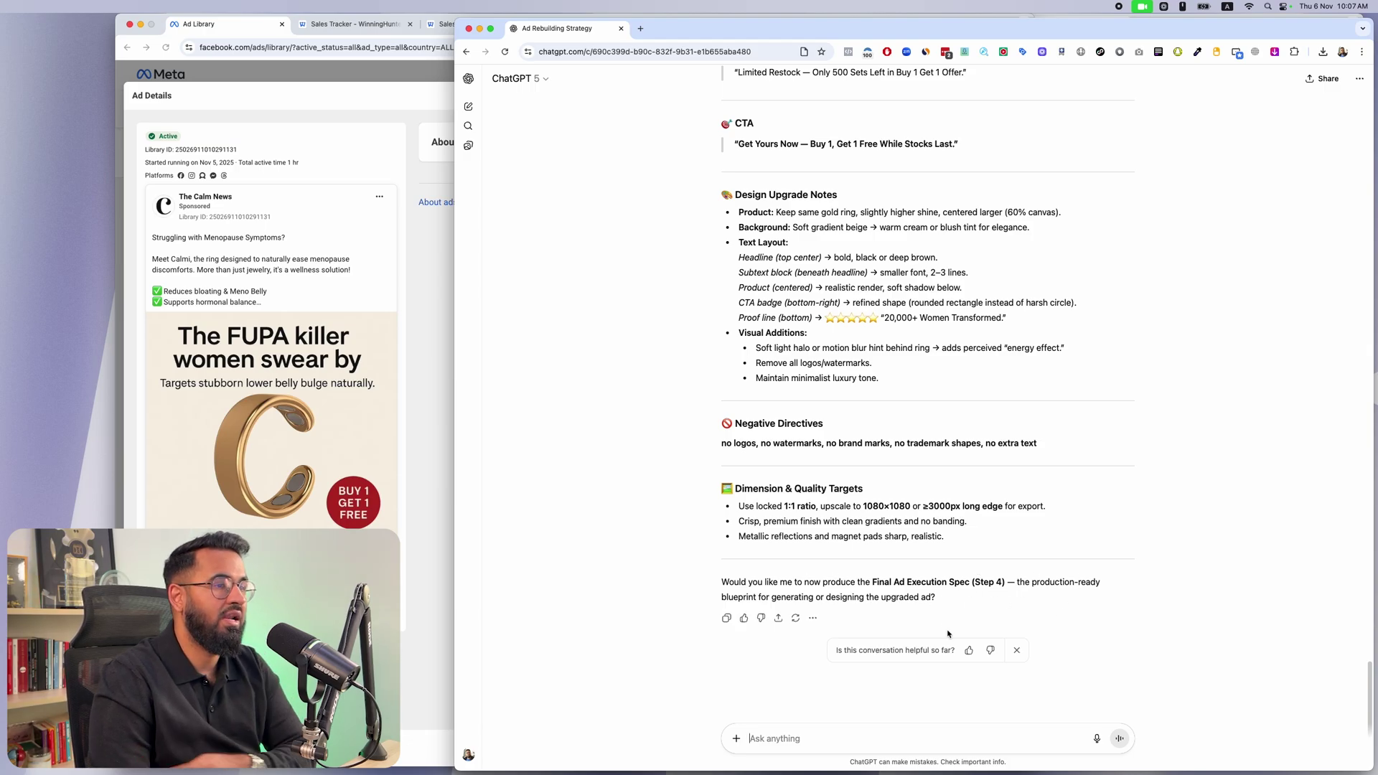
{"action": "type", "text": "yes"}
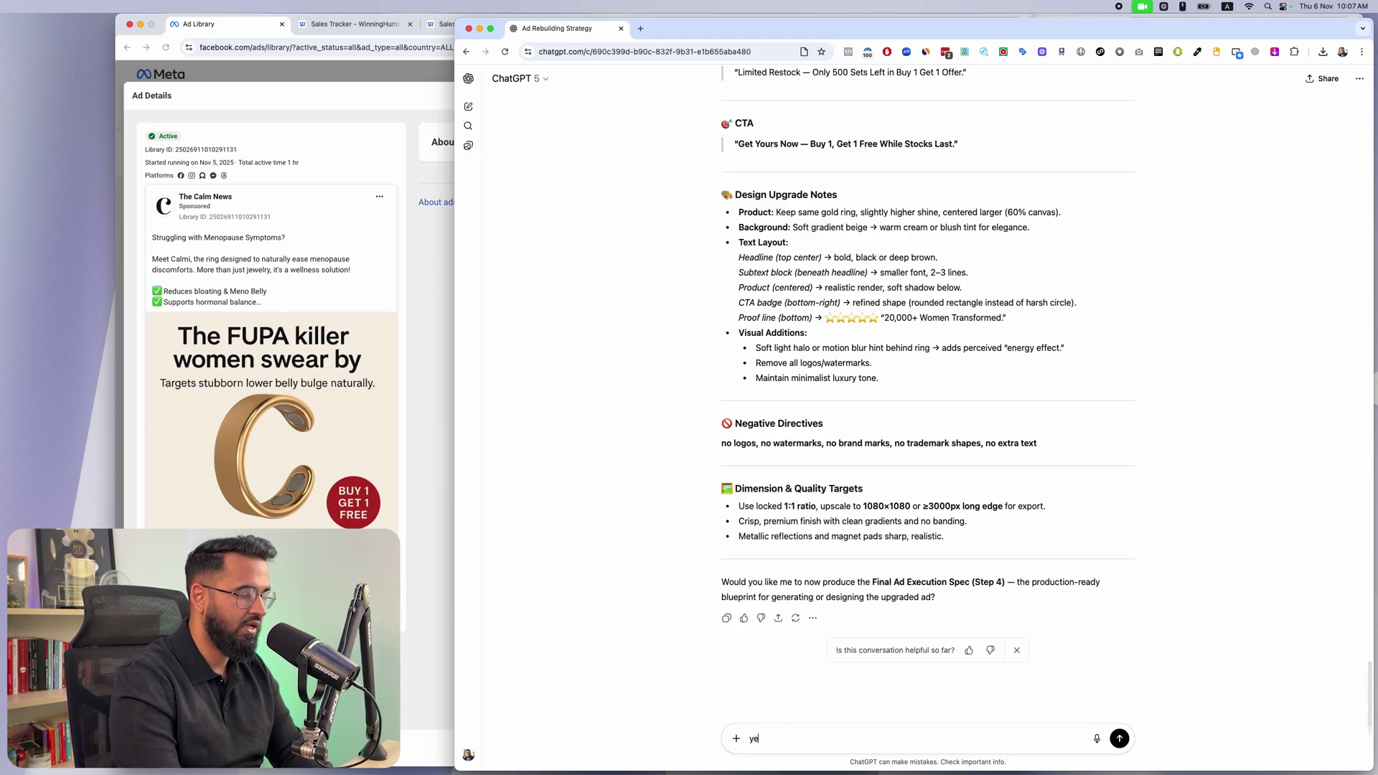
{"action": "key", "text": "Return"}
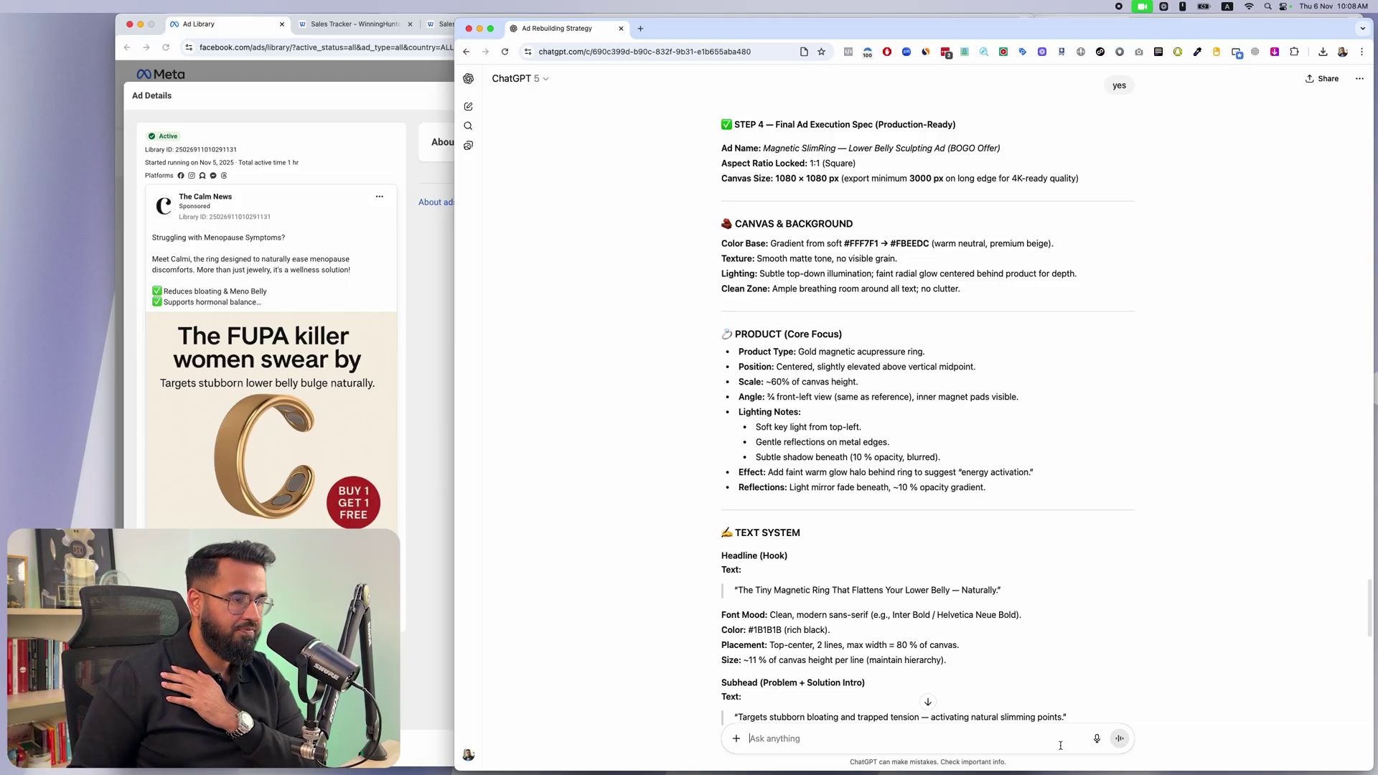
- Examine the Final Ad Execution Spec, from canvas, product and text system to CTA badge, lighting, negative list and export settings
{"action": "left_click", "coordinate": [927, 701]}
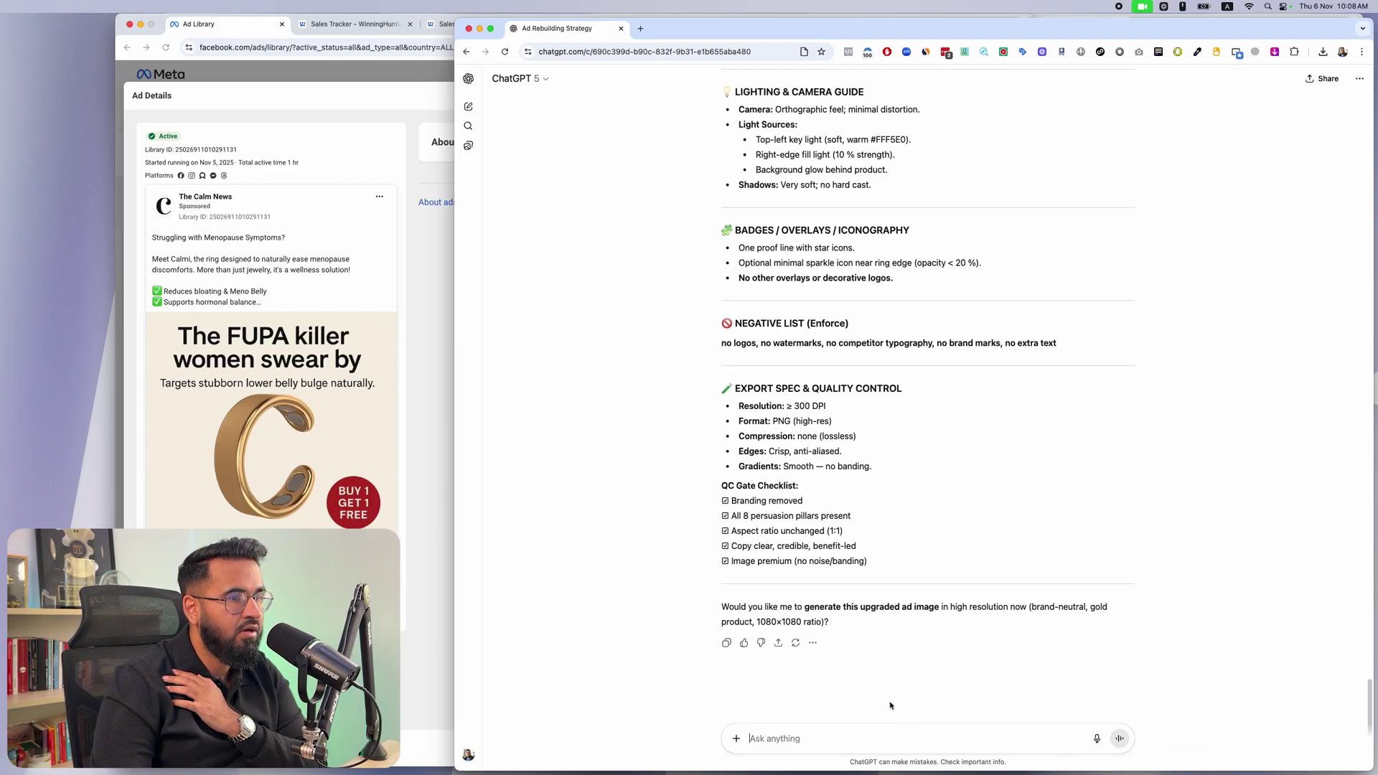
{"action": "scroll", "coordinate": [906, 323], "scroll_direction": "up", "scroll_amount": 10}
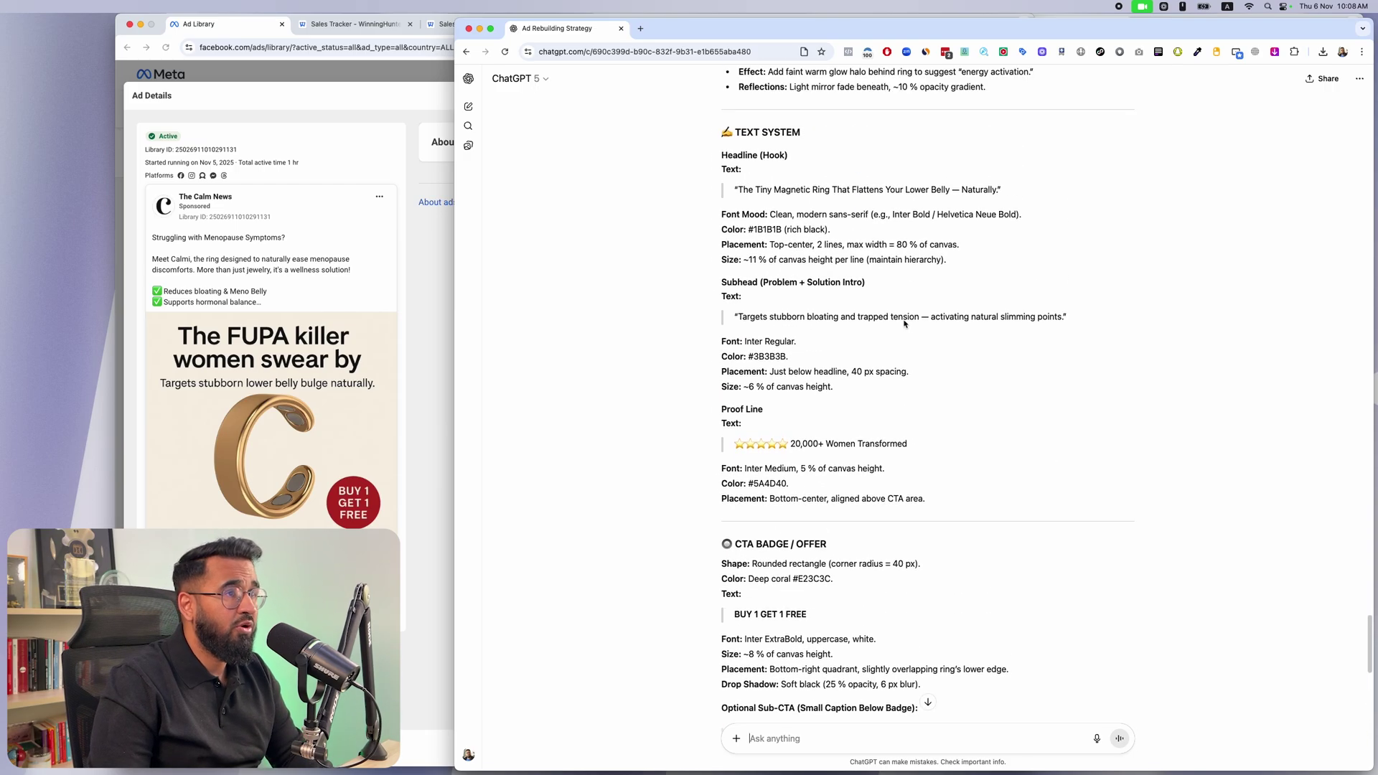
{"action": "scroll", "coordinate": [904, 323], "scroll_direction": "up", "scroll_amount": 10}
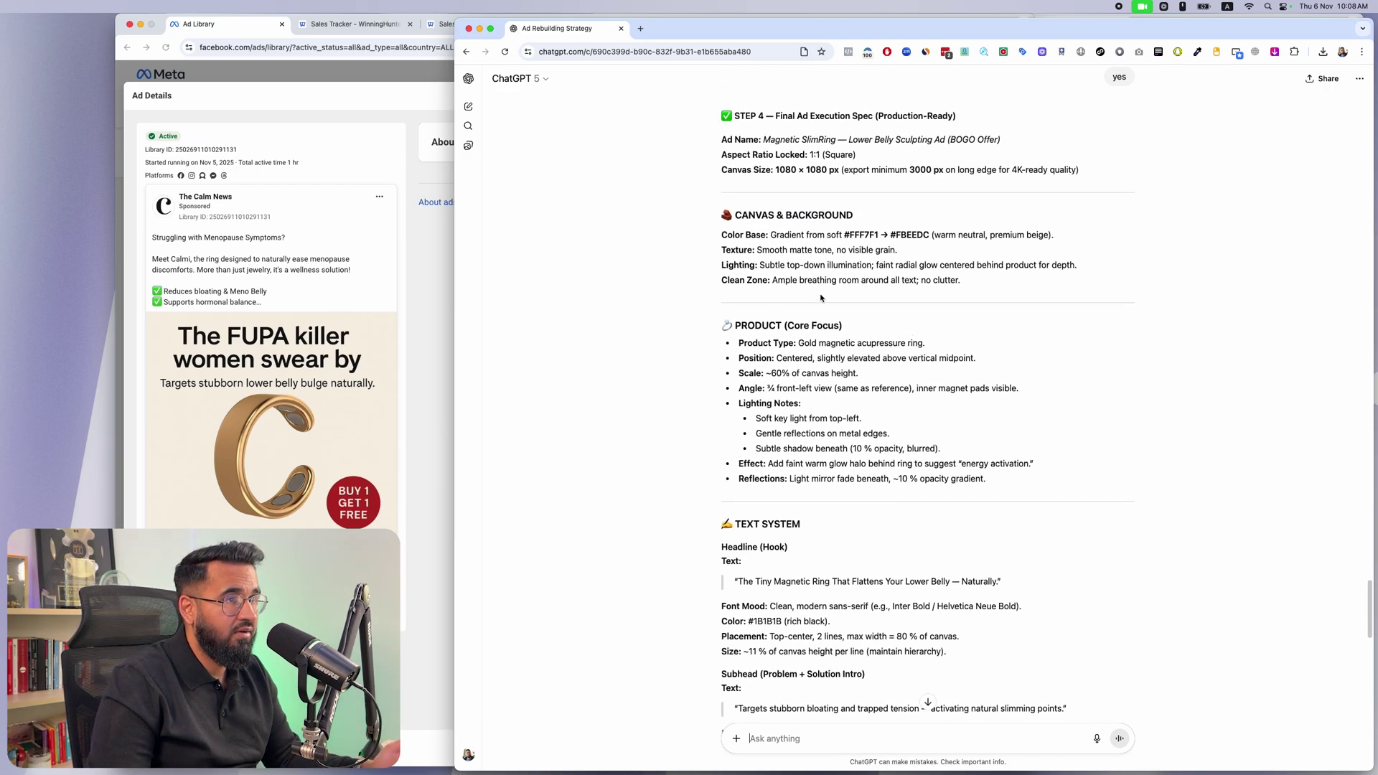
{"action": "triple_click", "coordinate": [850, 223]}
{"action": "triple_click", "coordinate": [836, 326]}
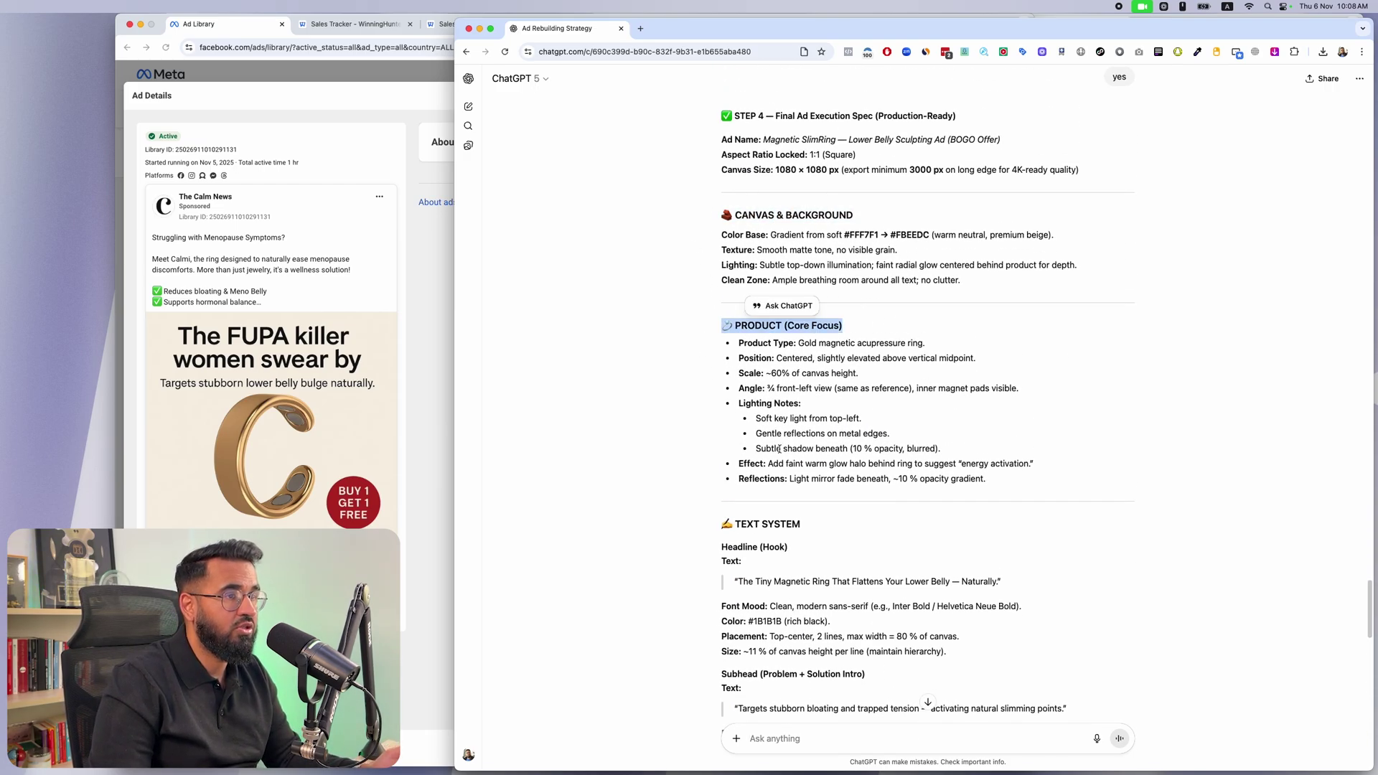
{"action": "scroll", "coordinate": [836, 331], "scroll_direction": "down", "scroll_amount": 8}
{"action": "triple_click", "coordinate": [769, 227]}
{"action": "scroll", "coordinate": [858, 369], "scroll_direction": "down", "scroll_amount": 8}
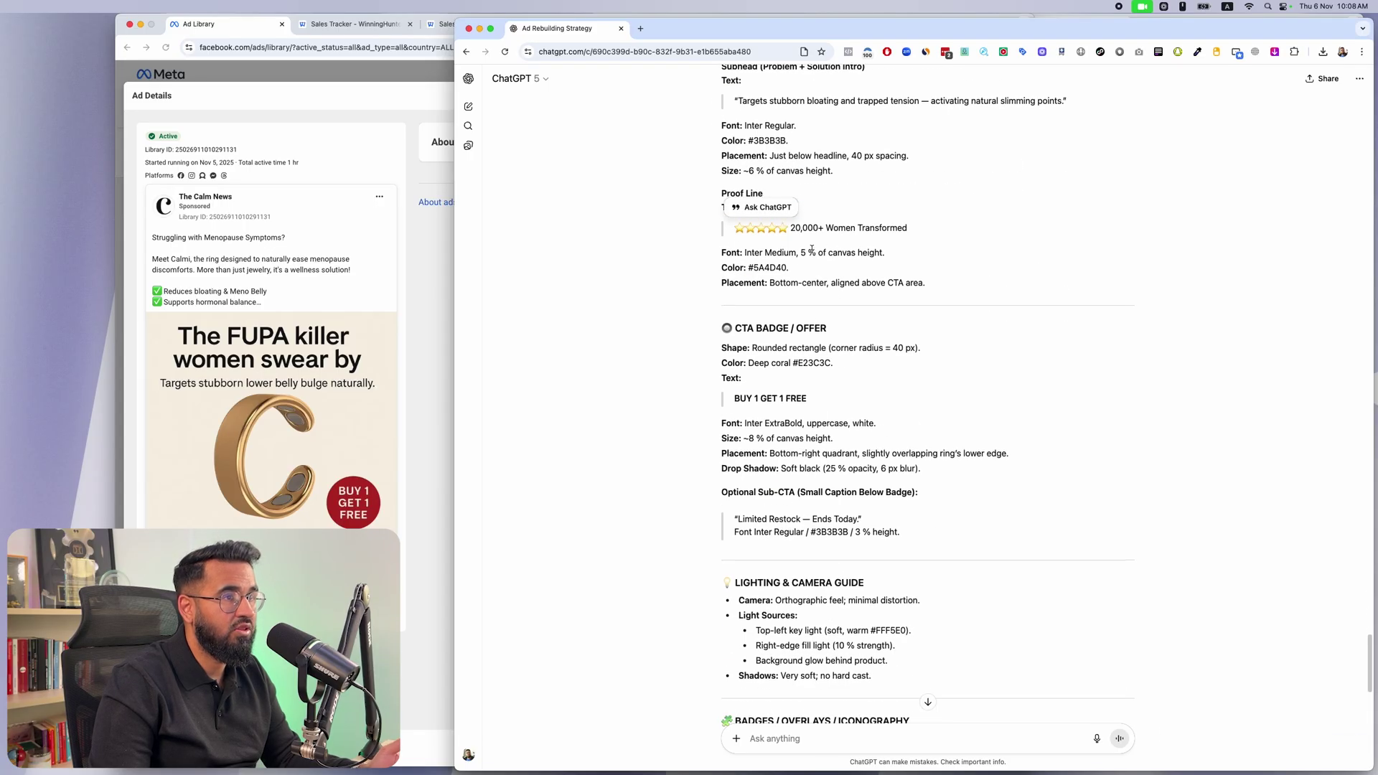
{"action": "triple_click", "coordinate": [782, 329]}
{"action": "scroll", "coordinate": [926, 374], "scroll_direction": "down", "scroll_amount": 8}
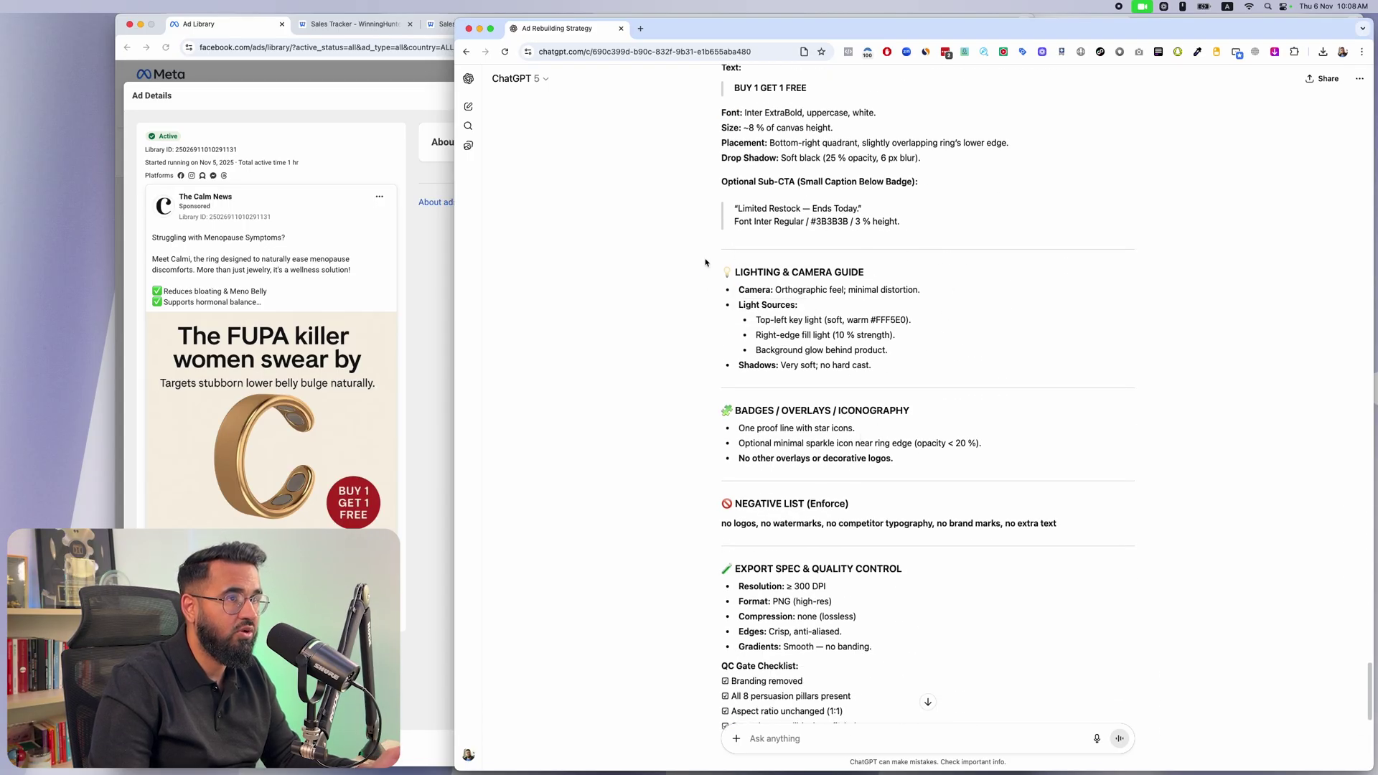
{"action": "scroll", "coordinate": [649, 413], "scroll_direction": "down", "scroll_amount": 4}
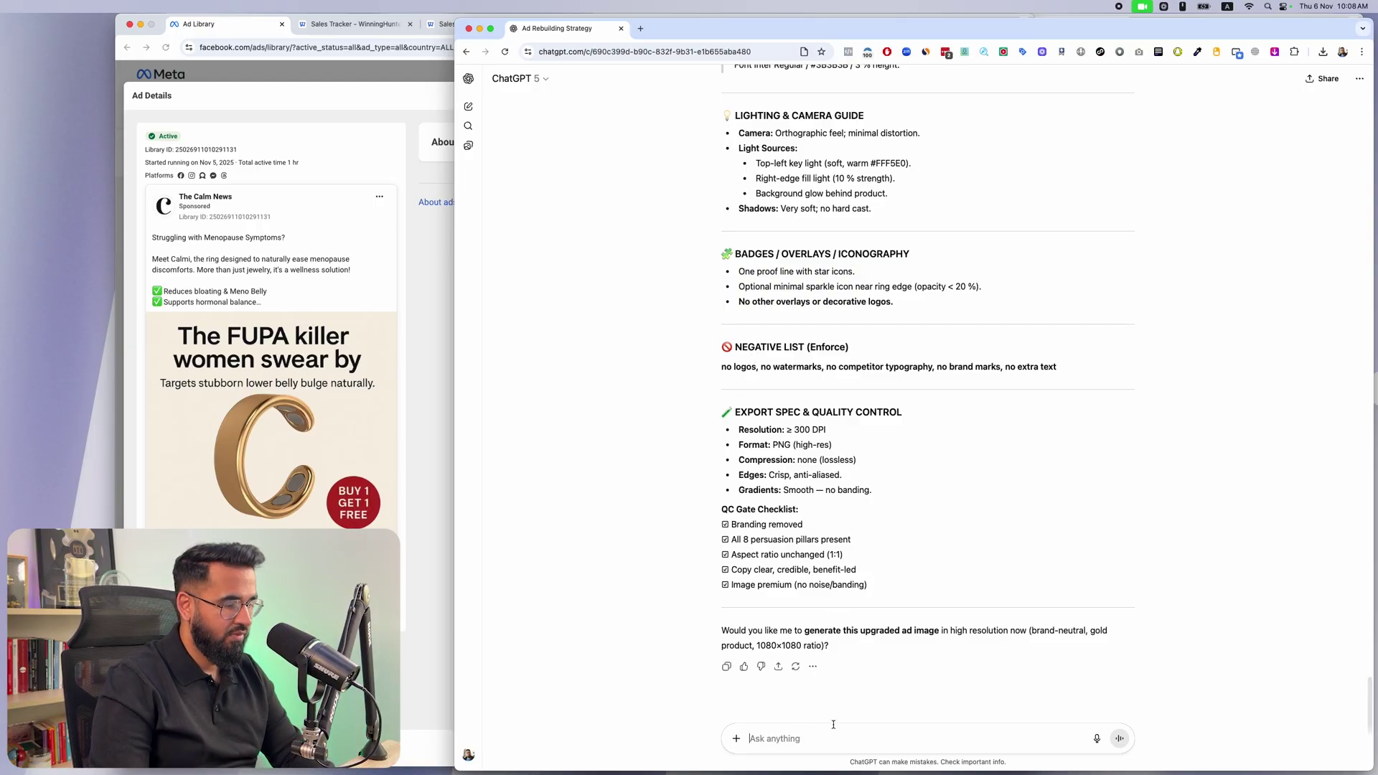
- Reply "yes" to generate the upgraded ad image, and inspect the generated image enlarged before closing it
{"action": "type", "text": "yes"}
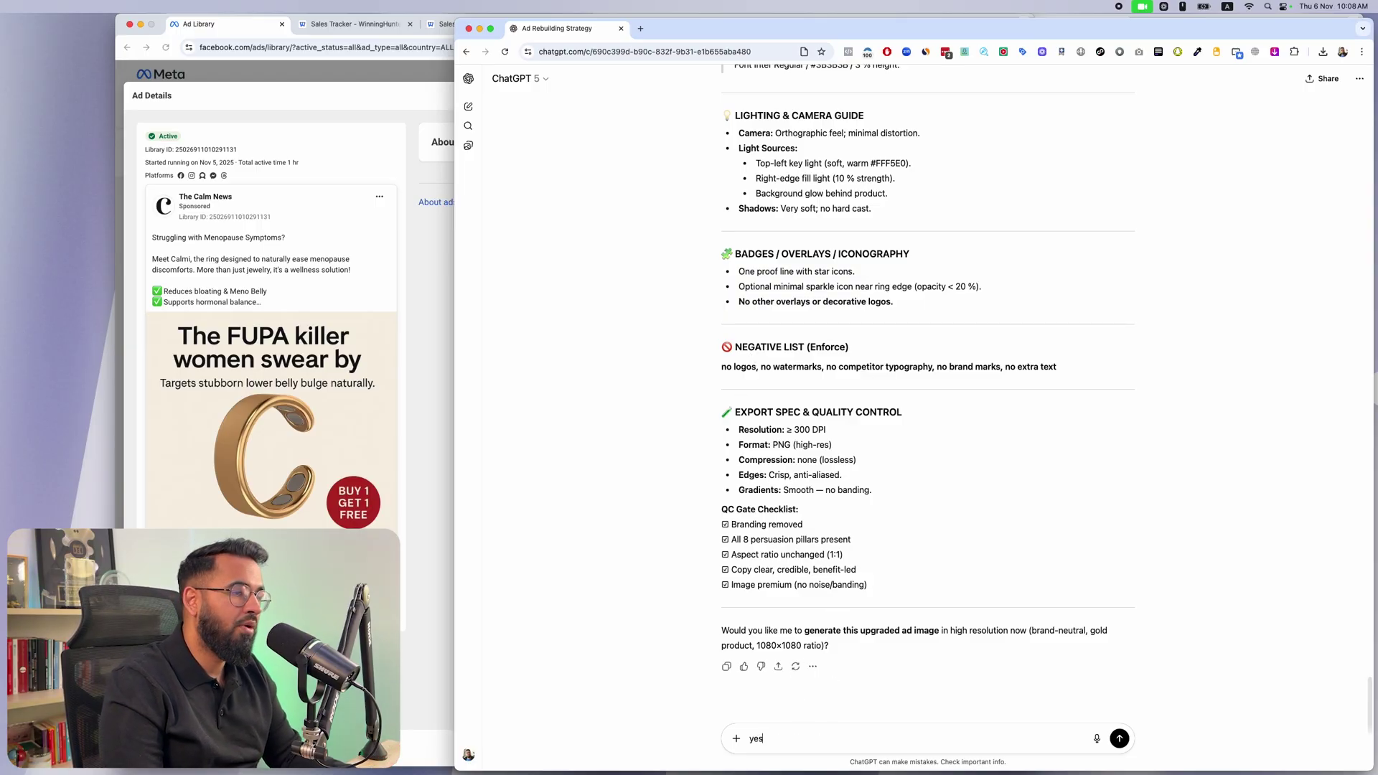
{"action": "key", "text": "Return"}
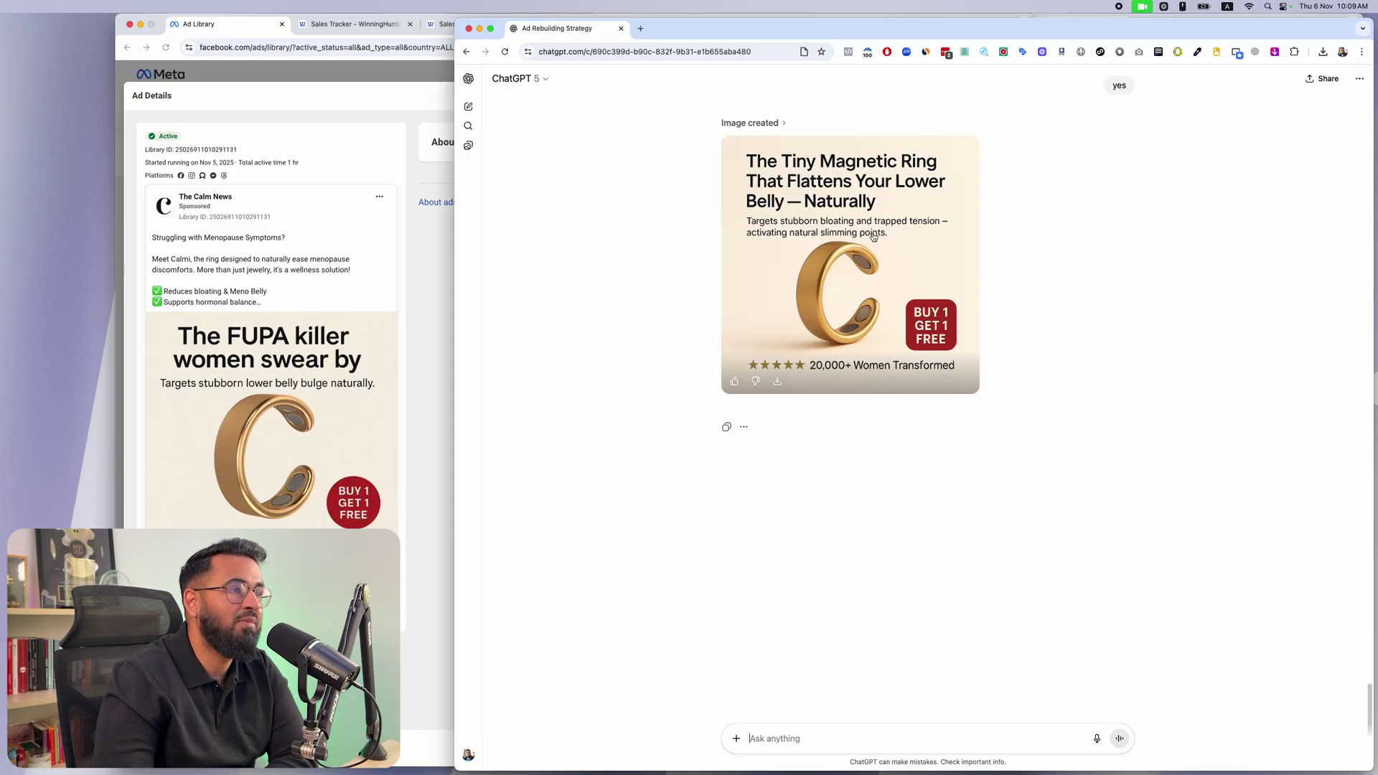
{"action": "left_click", "coordinate": [832, 246]}
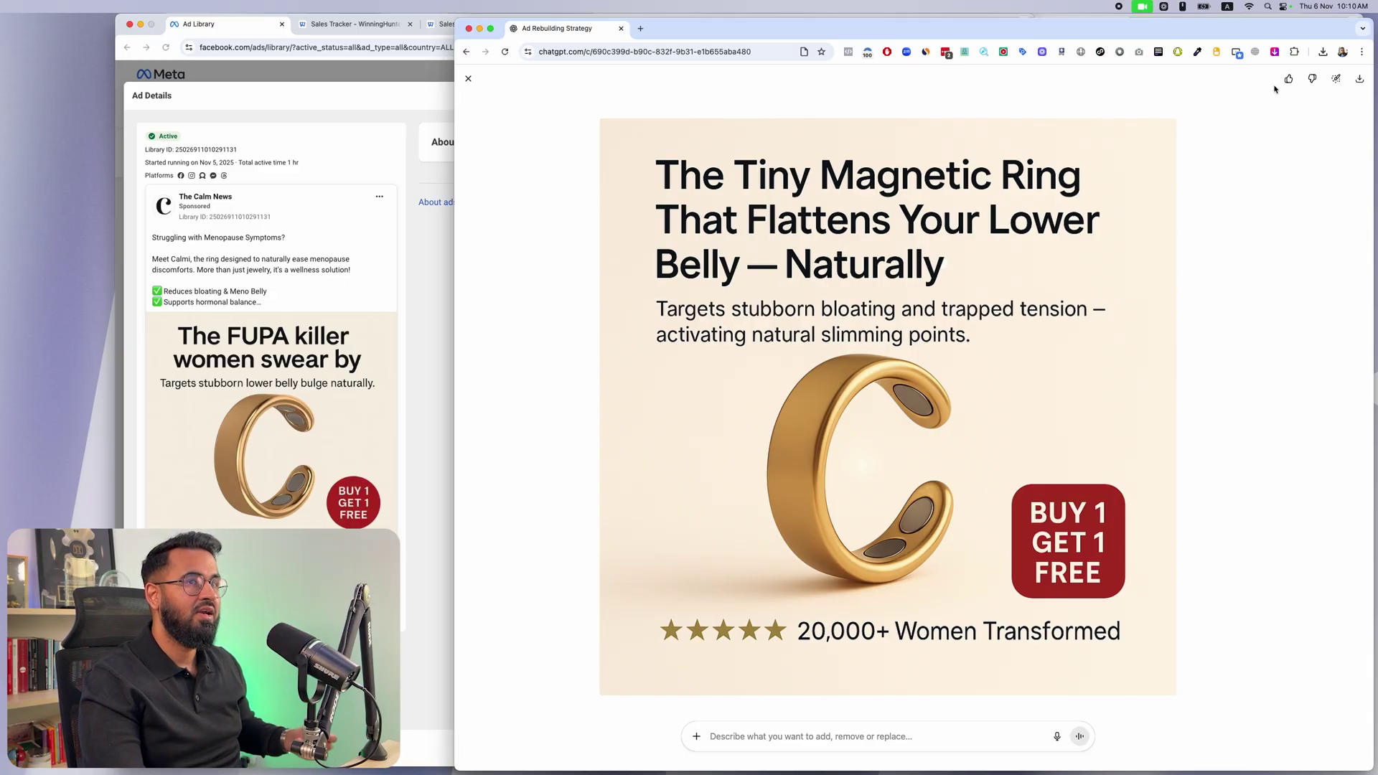
{"action": "left_click", "coordinate": [468, 79]}
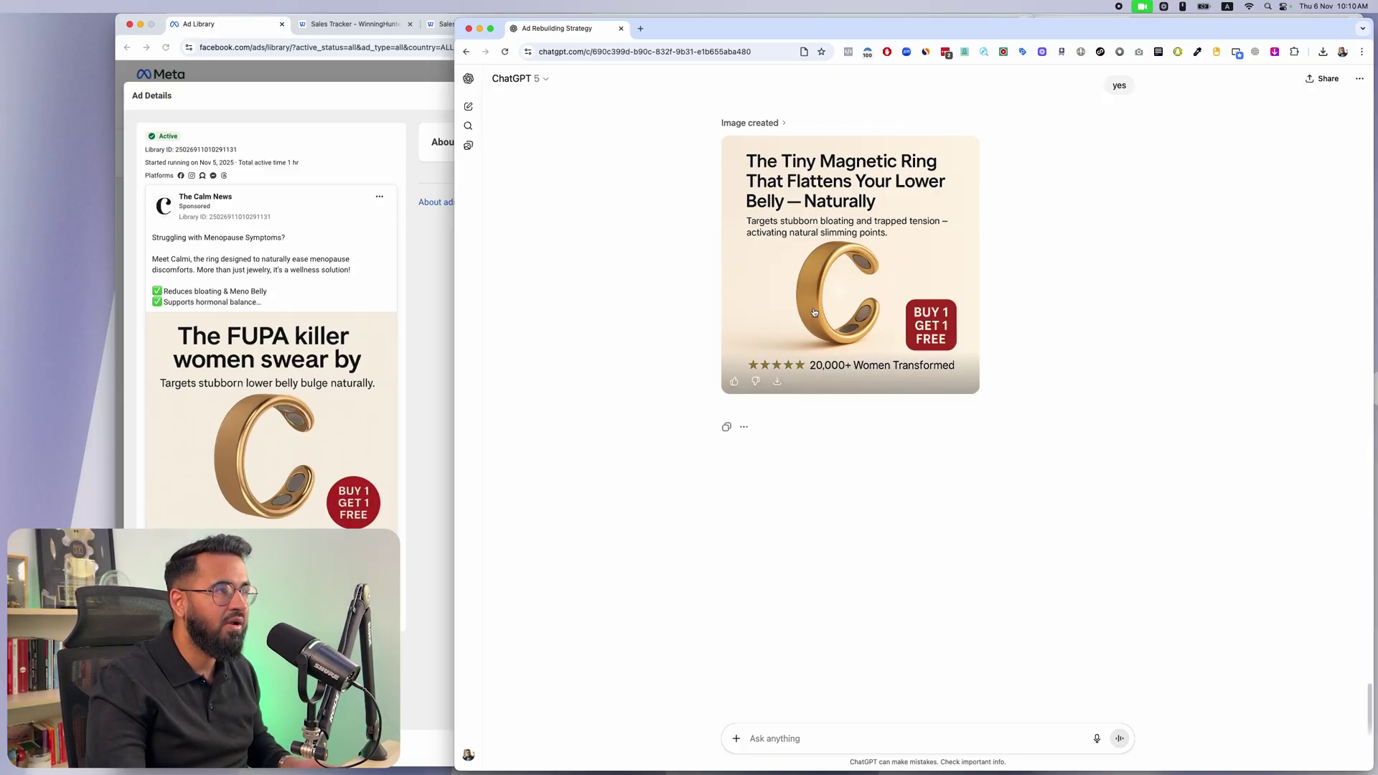
- Switch to the Meta Ad Library, close the open ad details and browse the mycalmi.com results for another image ad
{"action": "left_click", "coordinate": [449, 227]}
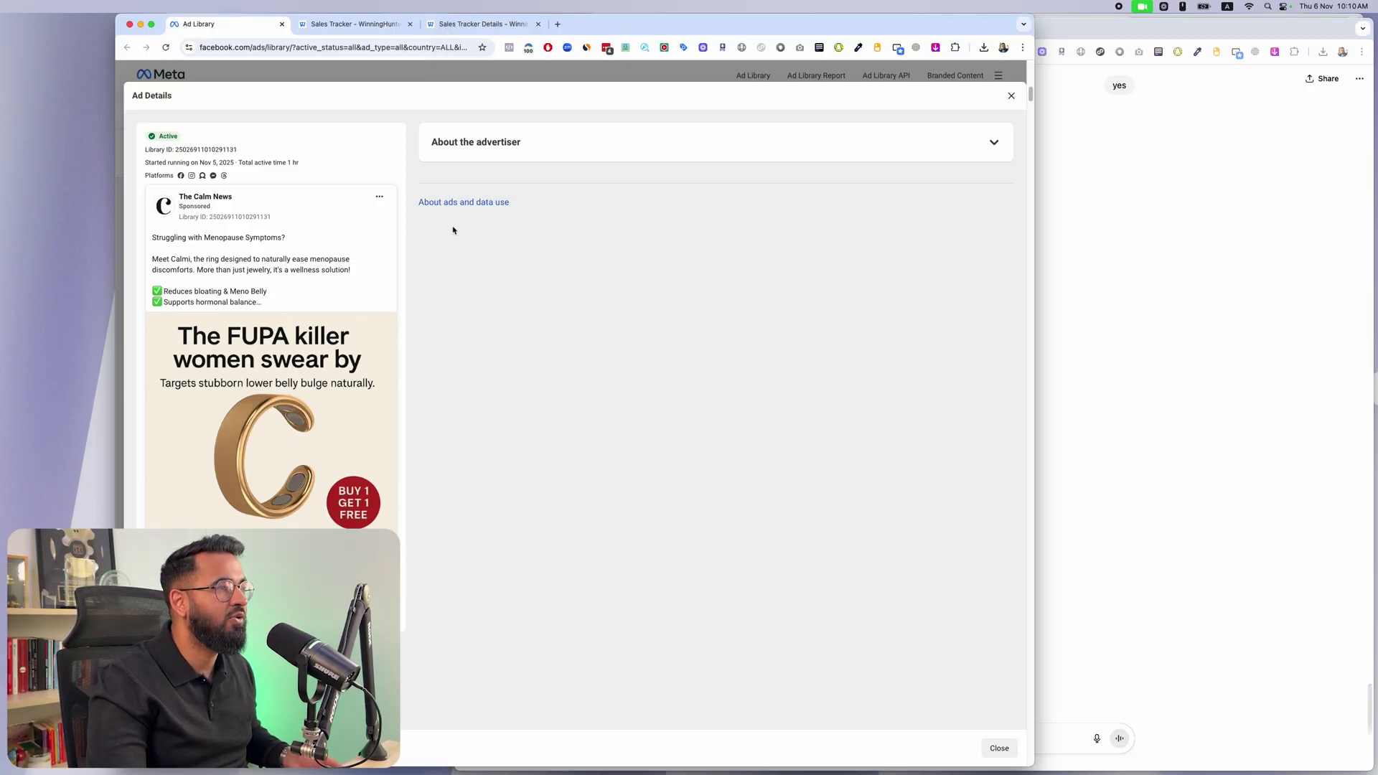
{"action": "left_click", "coordinate": [1016, 102]}
{"action": "scroll", "coordinate": [902, 393], "scroll_direction": "down", "scroll_amount": 5}
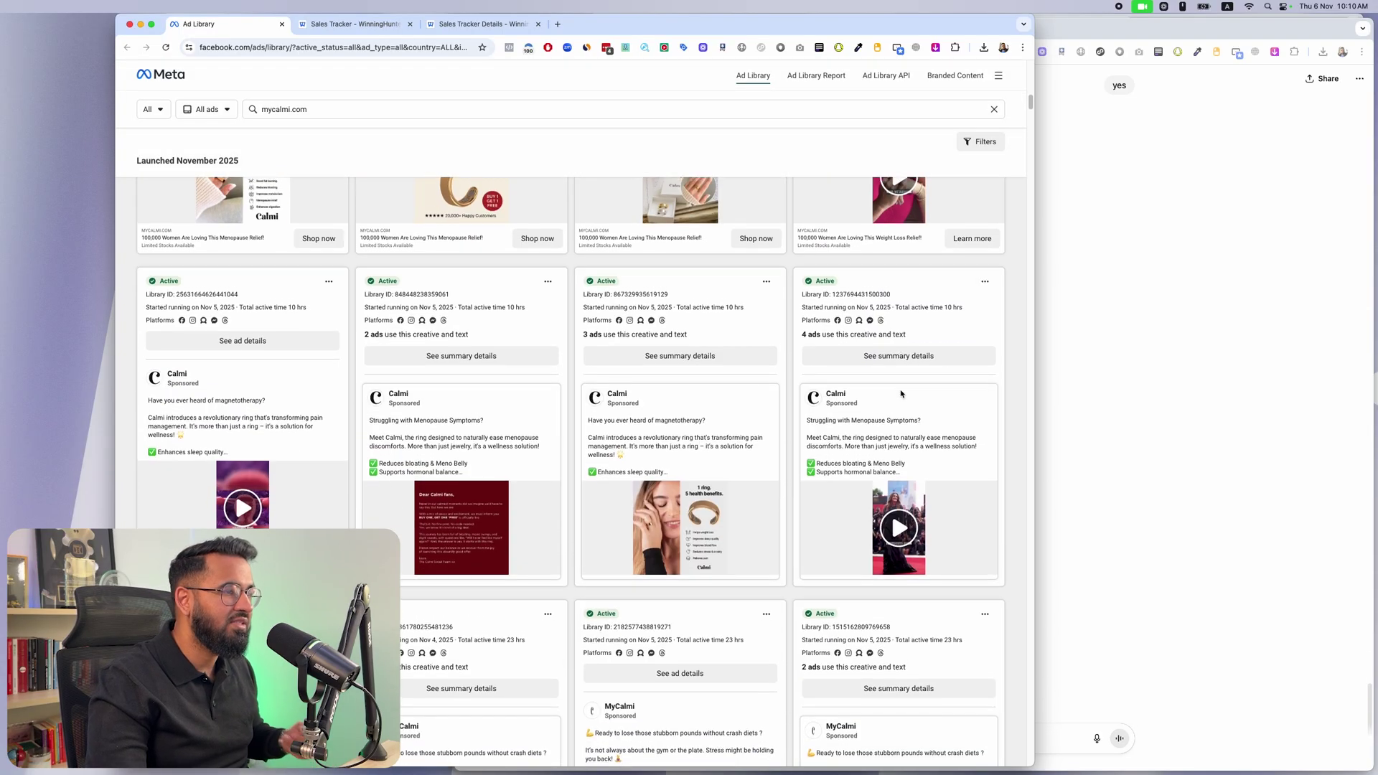
{"action": "scroll", "coordinate": [902, 393], "scroll_direction": "down", "scroll_amount": 7}
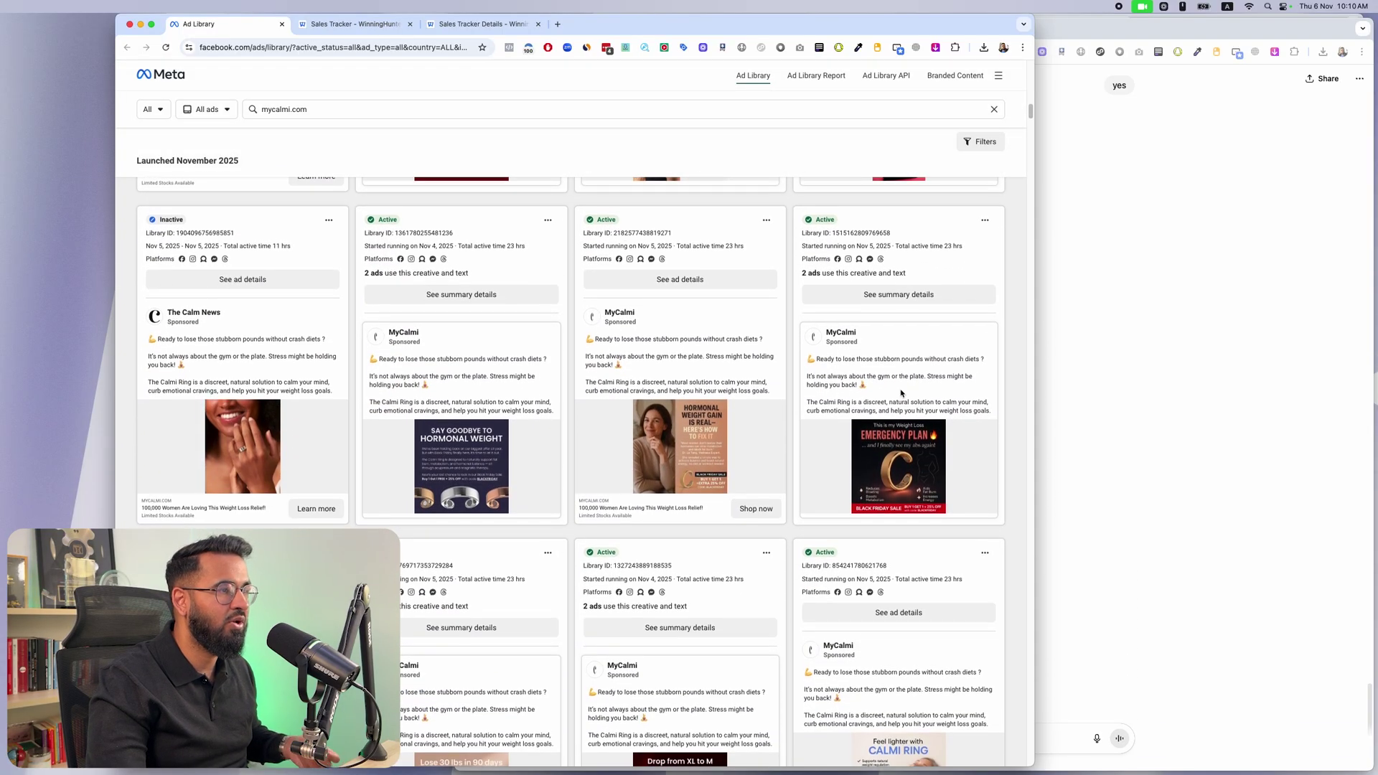
{"action": "scroll", "coordinate": [902, 393], "scroll_direction": "down", "scroll_amount": 10}
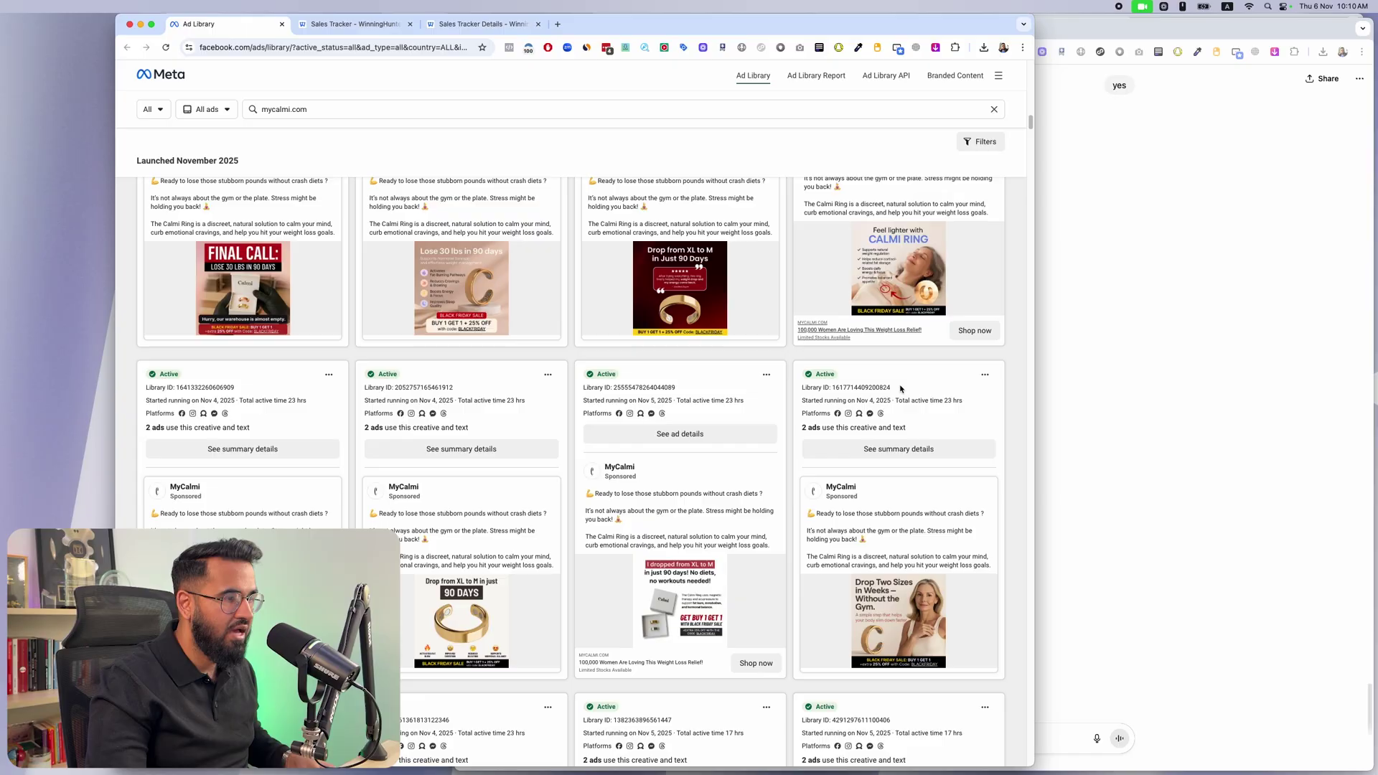
{"action": "scroll", "coordinate": [902, 388], "scroll_direction": "down", "scroll_amount": 4}
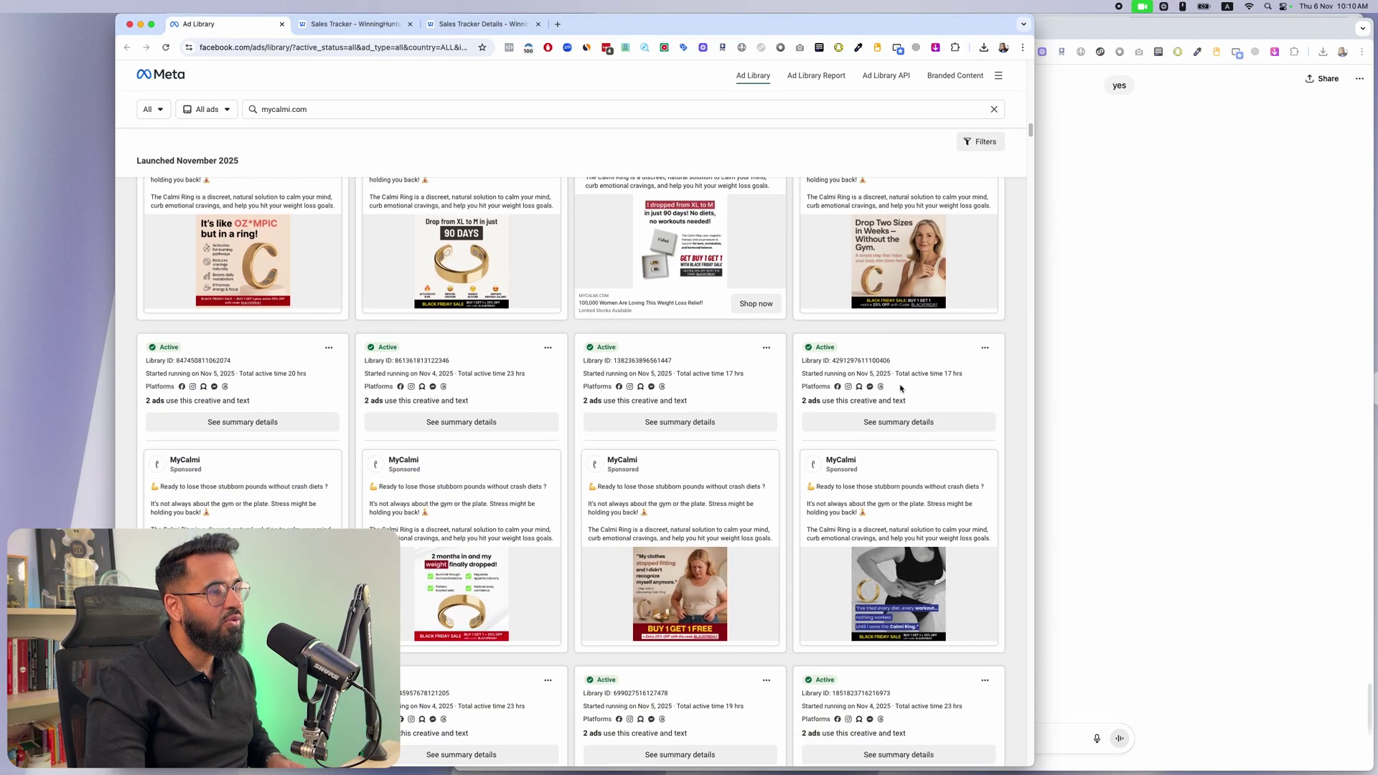
{"action": "left_click", "coordinate": [1061, 337]}
{"action": "key", "text": "super+Tab"}
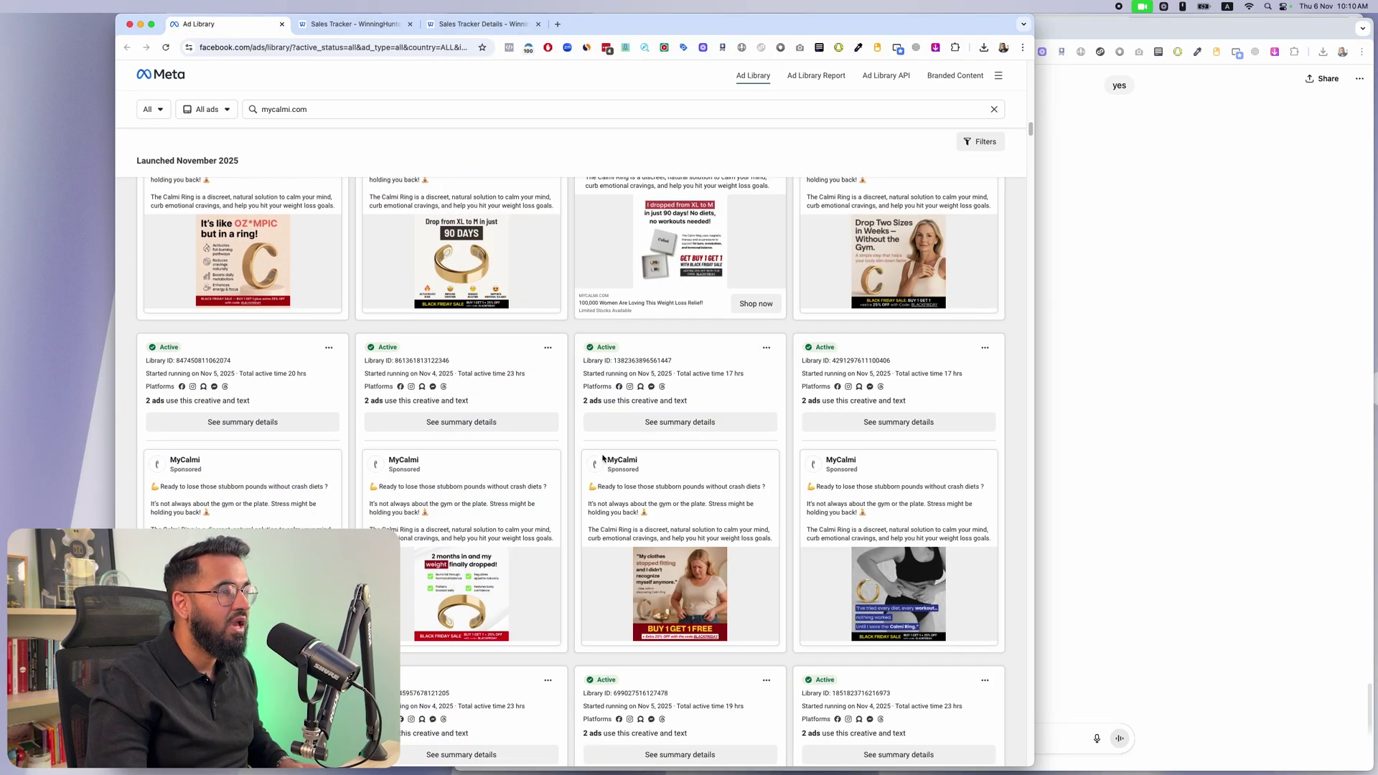
{"action": "scroll", "coordinate": [637, 459], "scroll_direction": "down", "scroll_amount": 2}
{"action": "left_click", "coordinate": [685, 474]}
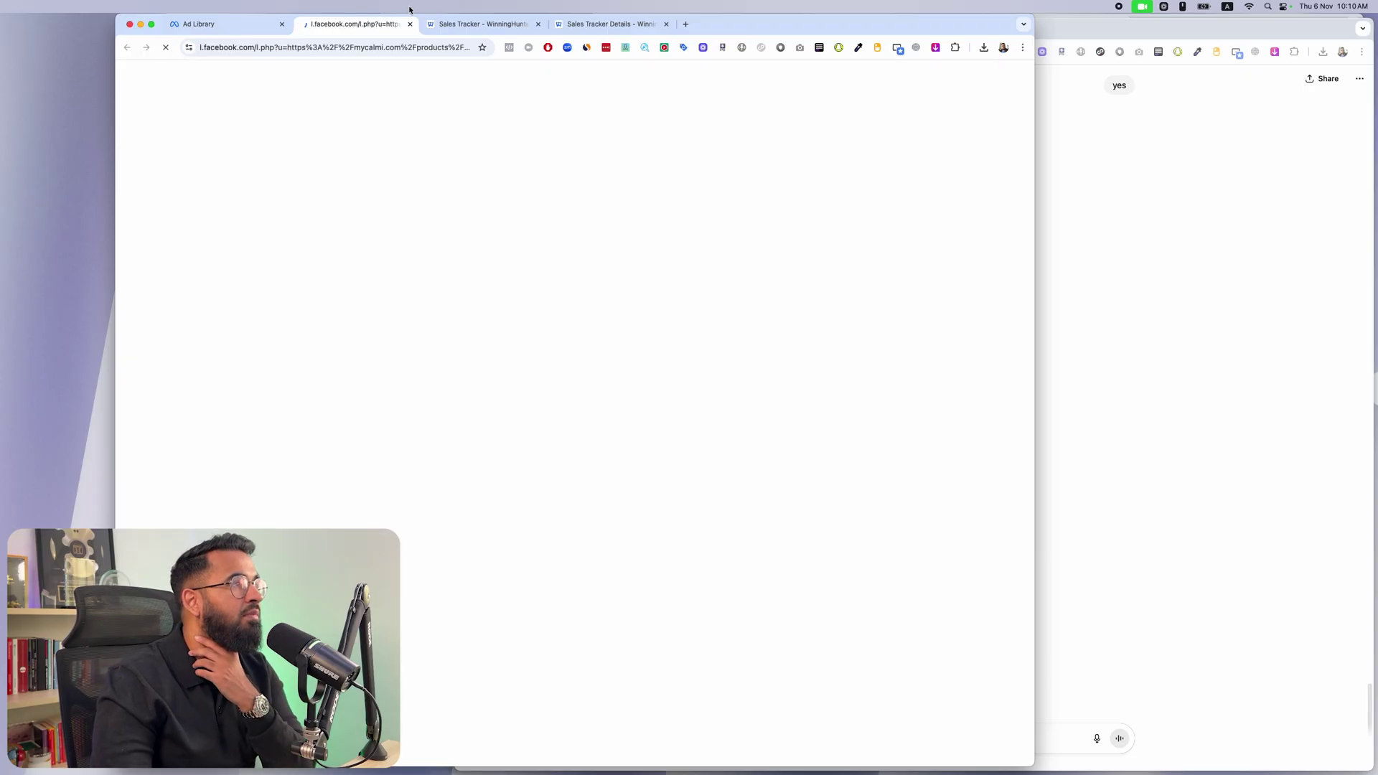
{"action": "scroll", "coordinate": [716, 259], "scroll_direction": "down", "scroll_amount": 8}
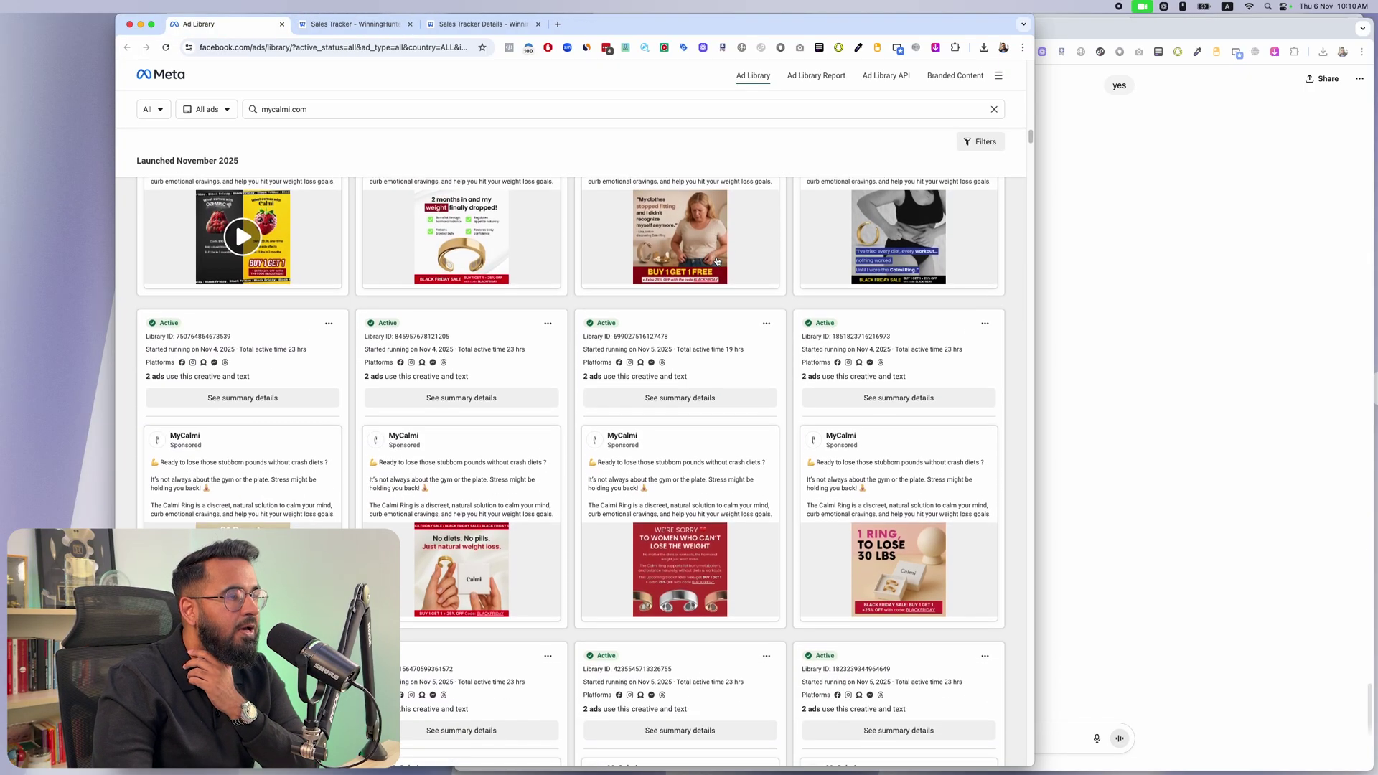
{"action": "scroll", "coordinate": [716, 259], "scroll_direction": "down", "scroll_amount": 10}
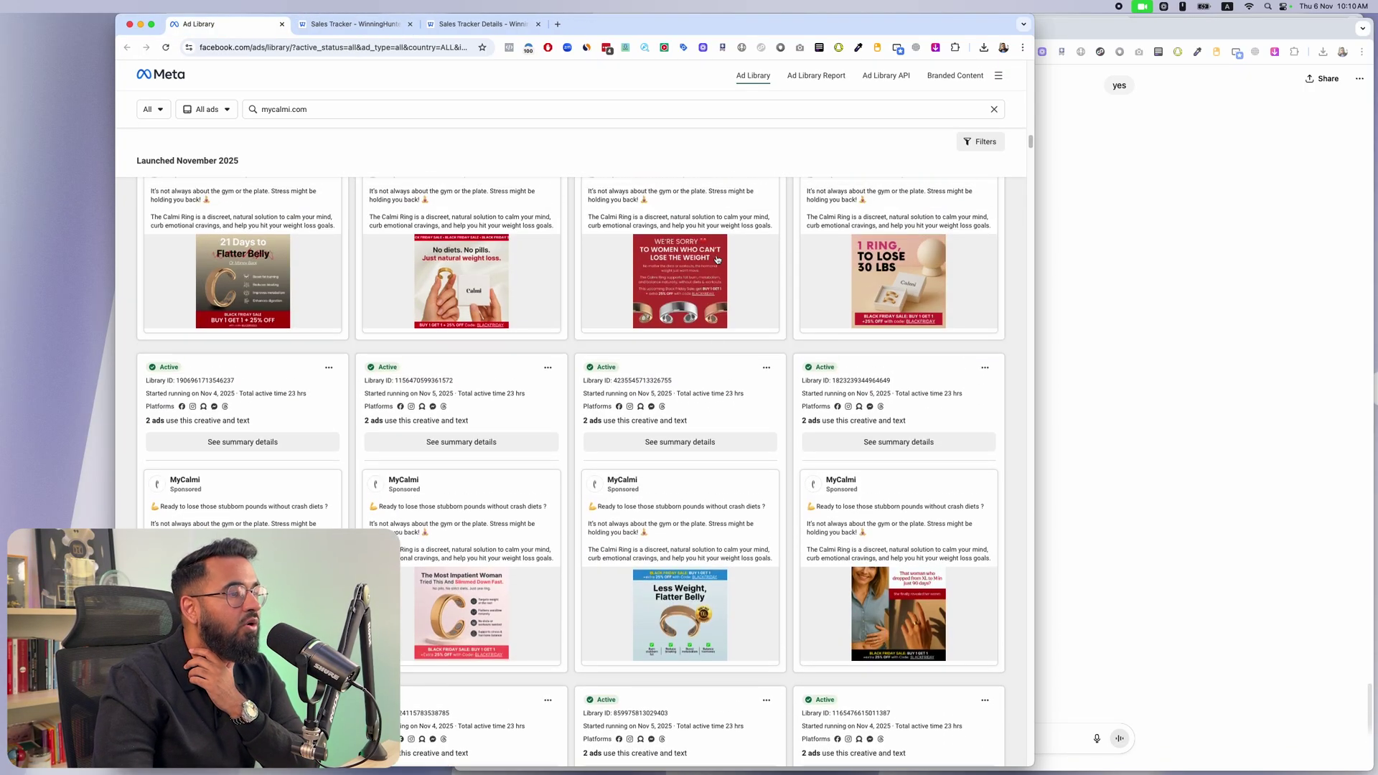
- Save the MyCalmi "My clothes stopped fitting" ad image to Downloads and send it as an attachment in the Ad Rebuilding Strategy chat in ChatGPT
{"action": "left_click", "coordinate": [621, 507]}
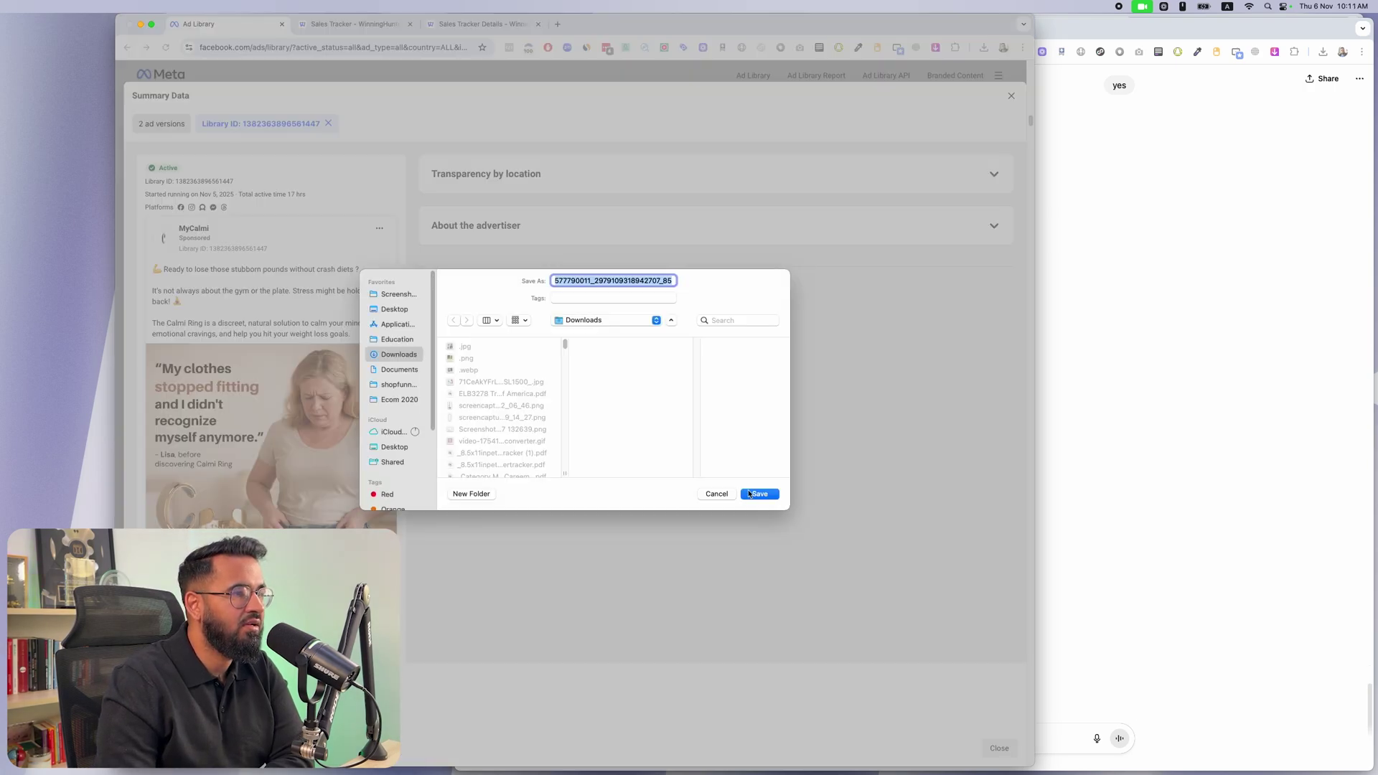
{"action": "left_click", "coordinate": [748, 494]}
{"action": "left_click", "coordinate": [1086, 338]}
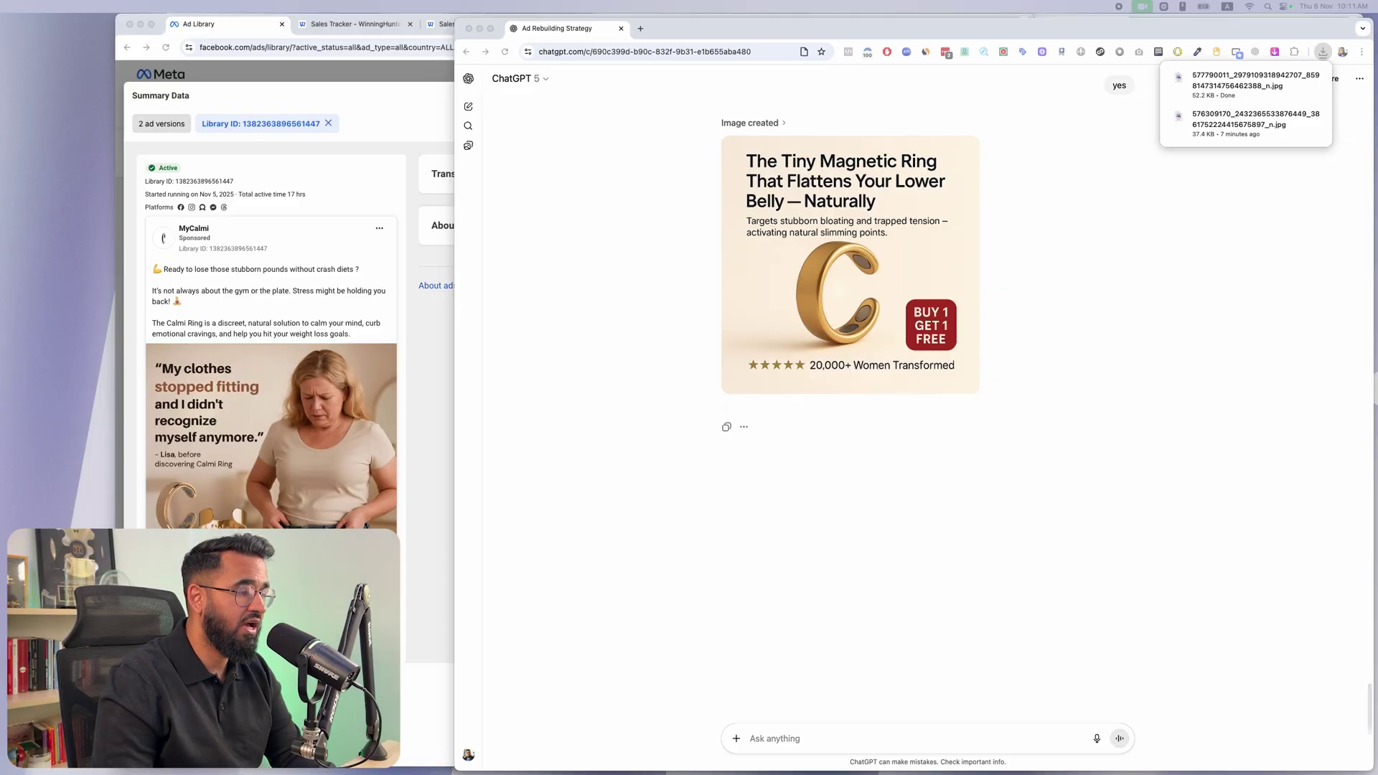
{"action": "left_click_drag", "start_coordinate": [564, 743], "coordinate": [880, 698]}
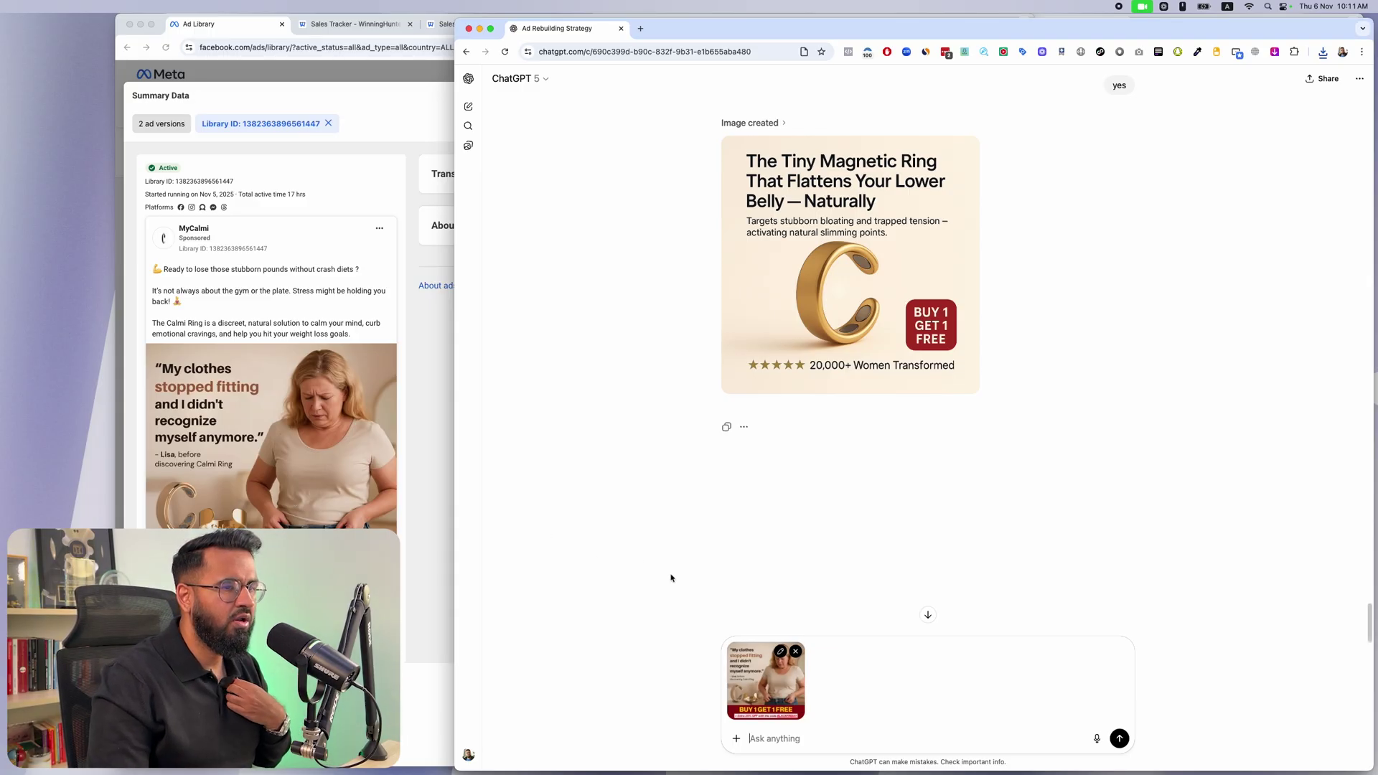
{"action": "left_click", "coordinate": [1120, 739]}
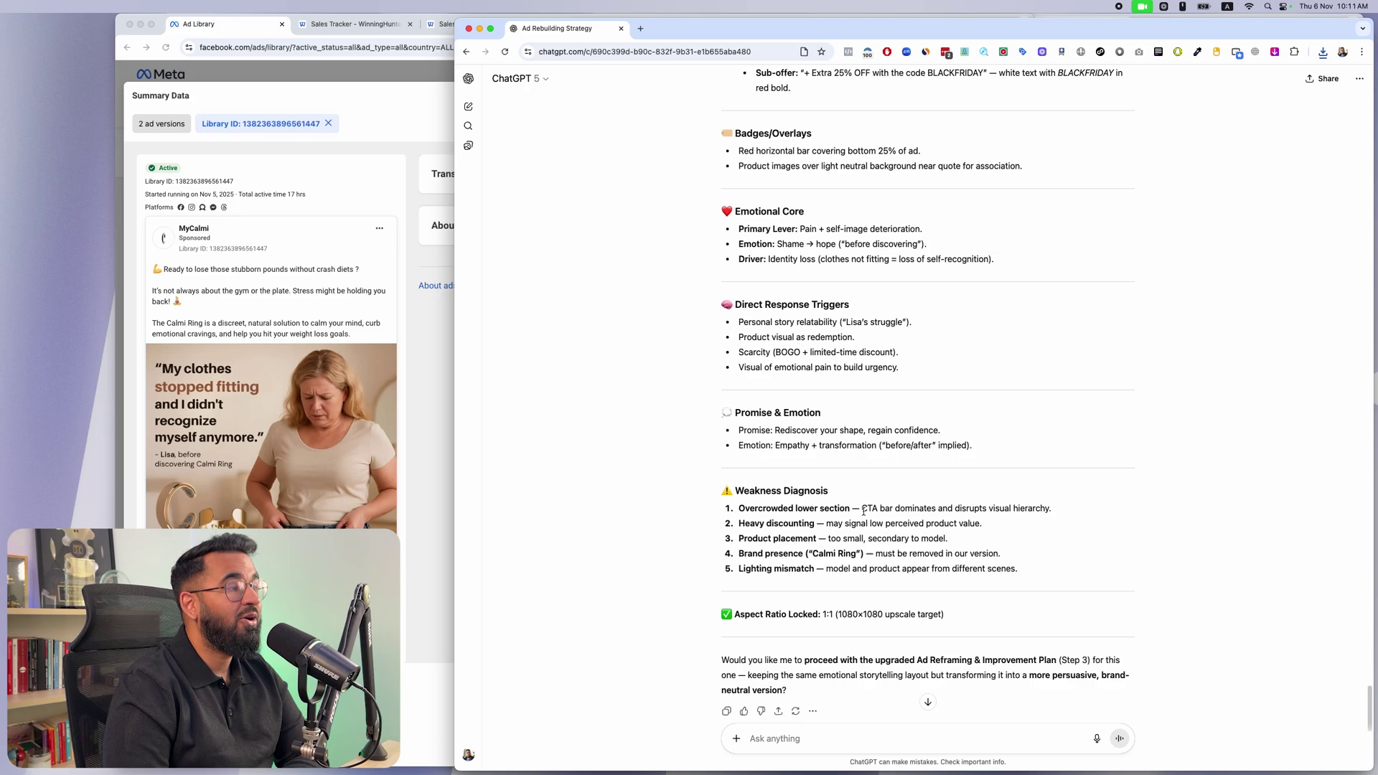
- Review the Weakness Diagnosis of the "My clothes stopped fitting" ad and reply "Yes" to proceed to the Ad Reframing & Improvement Plan
{"action": "scroll", "coordinate": [786, 512], "scroll_direction": "down", "scroll_amount": 1}
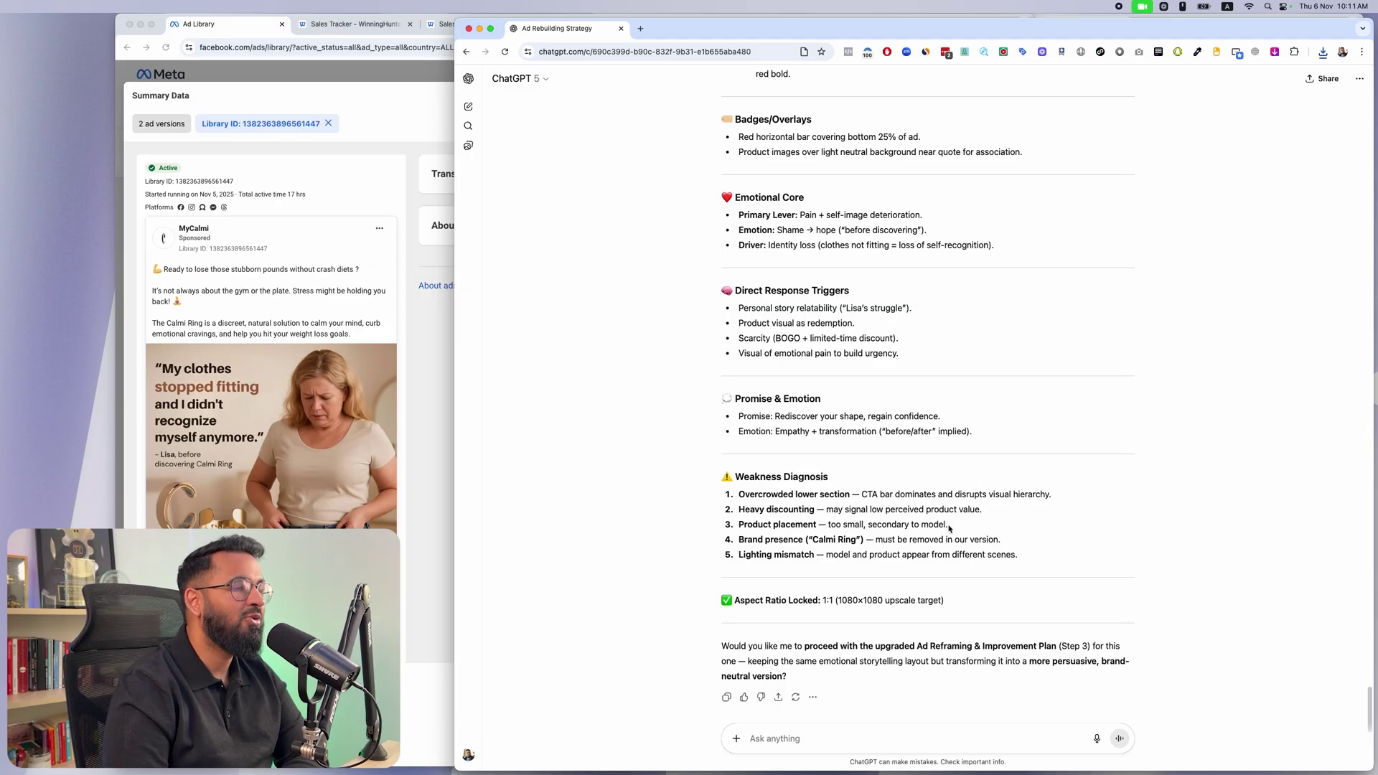
{"action": "scroll", "coordinate": [949, 529], "scroll_direction": "down", "scroll_amount": 1}
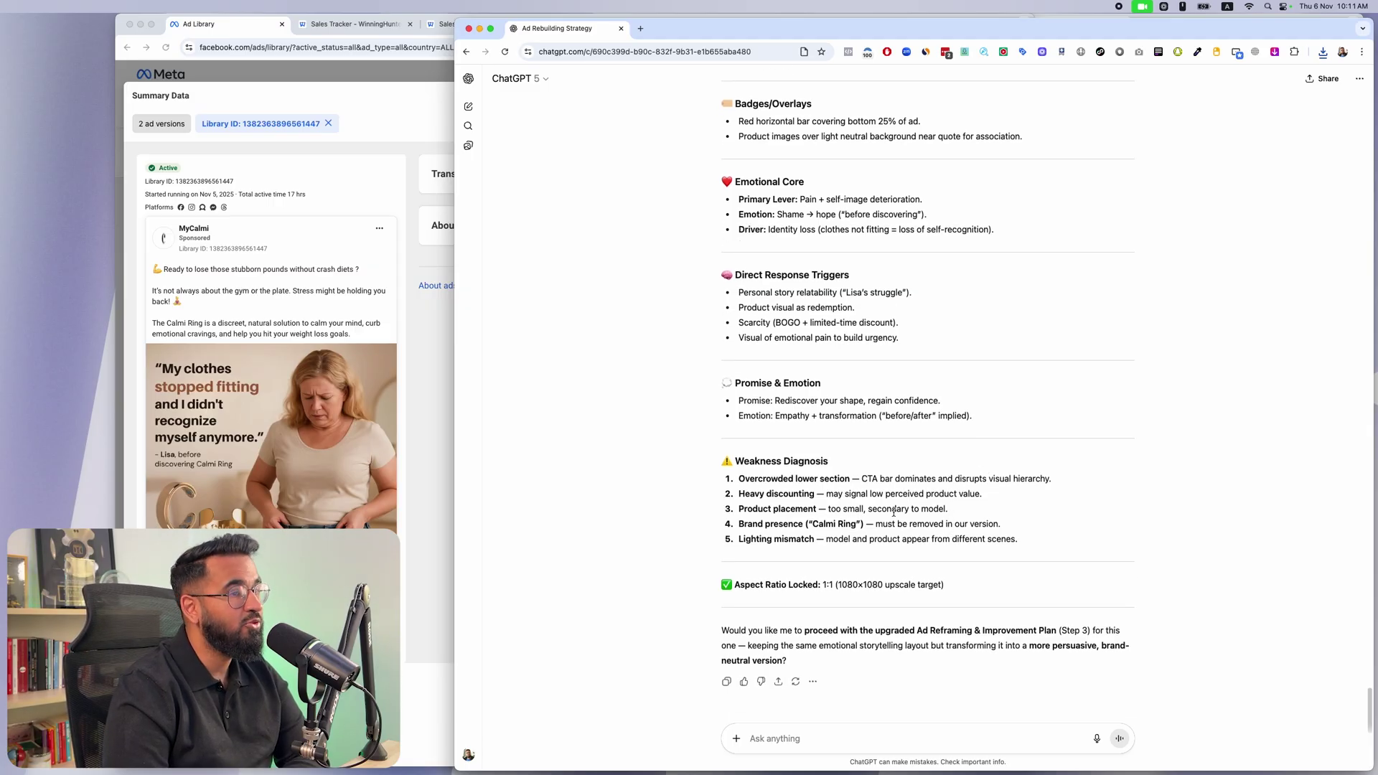
{"action": "scroll", "coordinate": [818, 516], "scroll_direction": "down", "scroll_amount": 1}
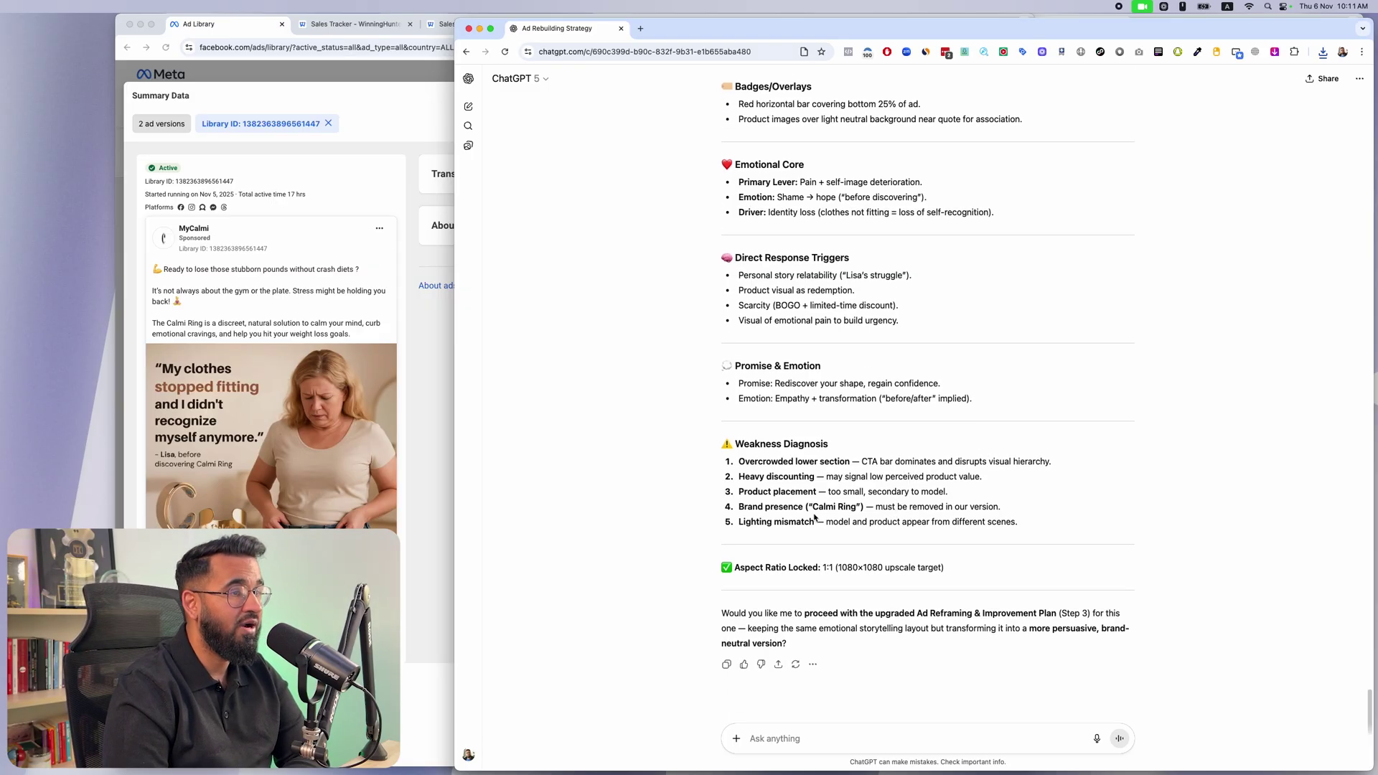
{"action": "scroll", "coordinate": [884, 516], "scroll_direction": "down", "scroll_amount": 1}
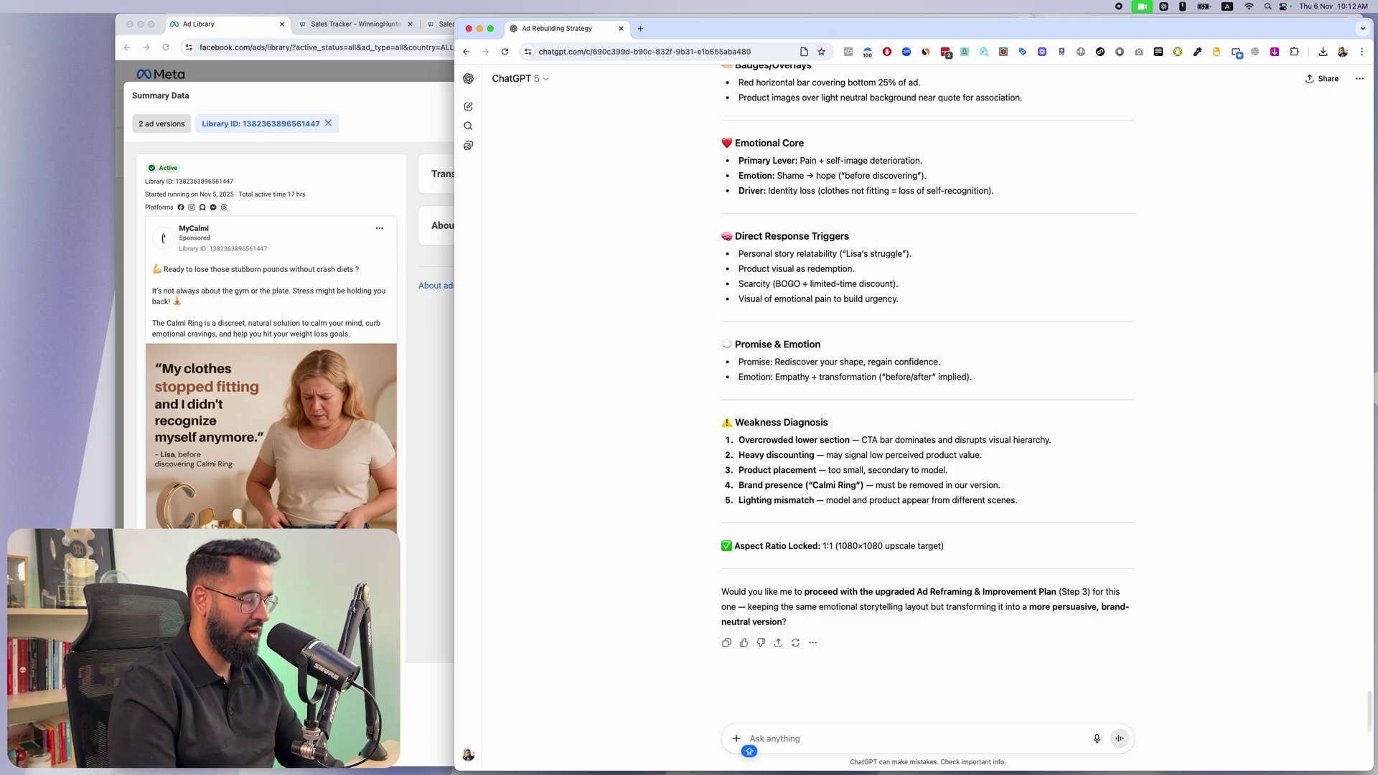
{"action": "type", "text": "Yes"}
{"action": "key", "text": "Return"}
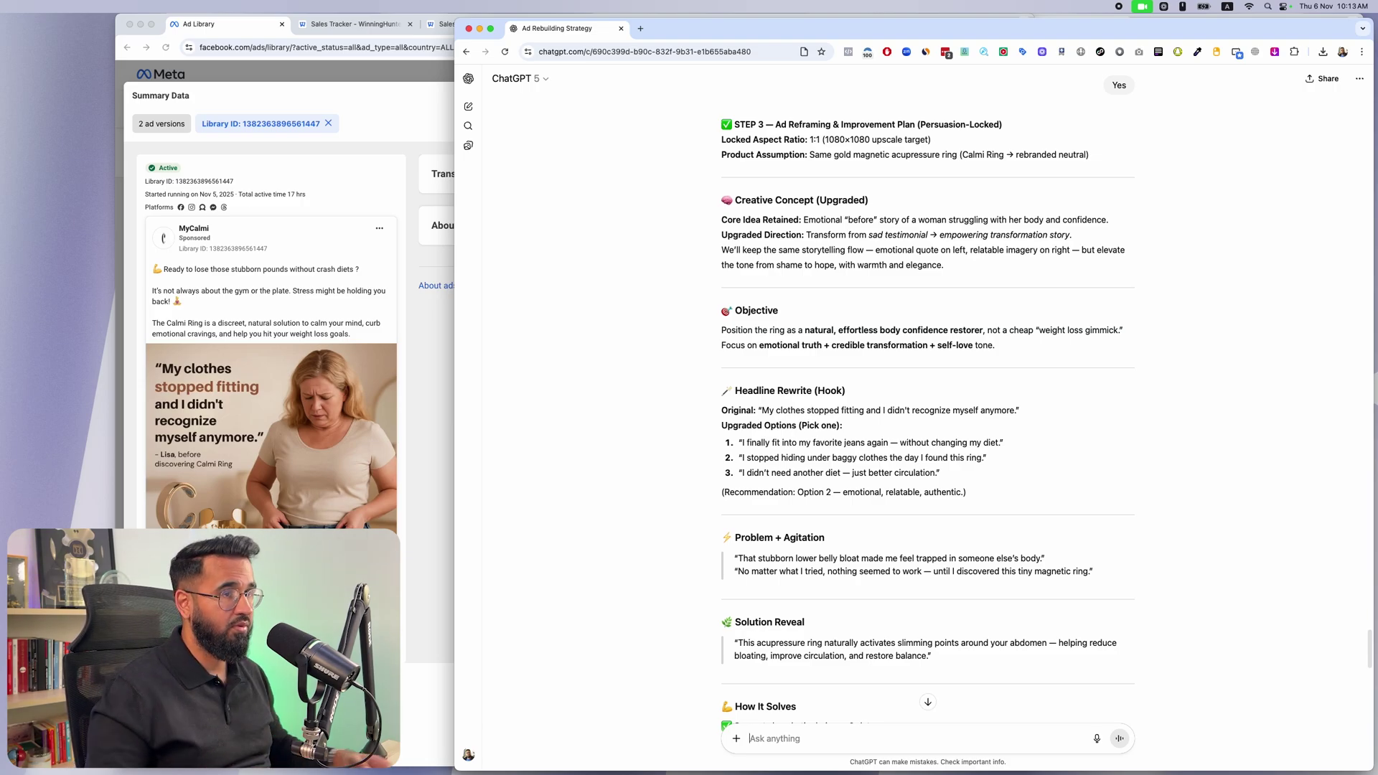
- Review the Ad Reframing & Improvement Plan through its quality targets and reply "Yes" to proceed to STEP 4, the Final Ad Execution Spec
{"action": "scroll", "coordinate": [1009, 328], "scroll_direction": "down", "scroll_amount": 7}
{"action": "scroll", "coordinate": [1009, 328], "scroll_direction": "down", "scroll_amount": 9}
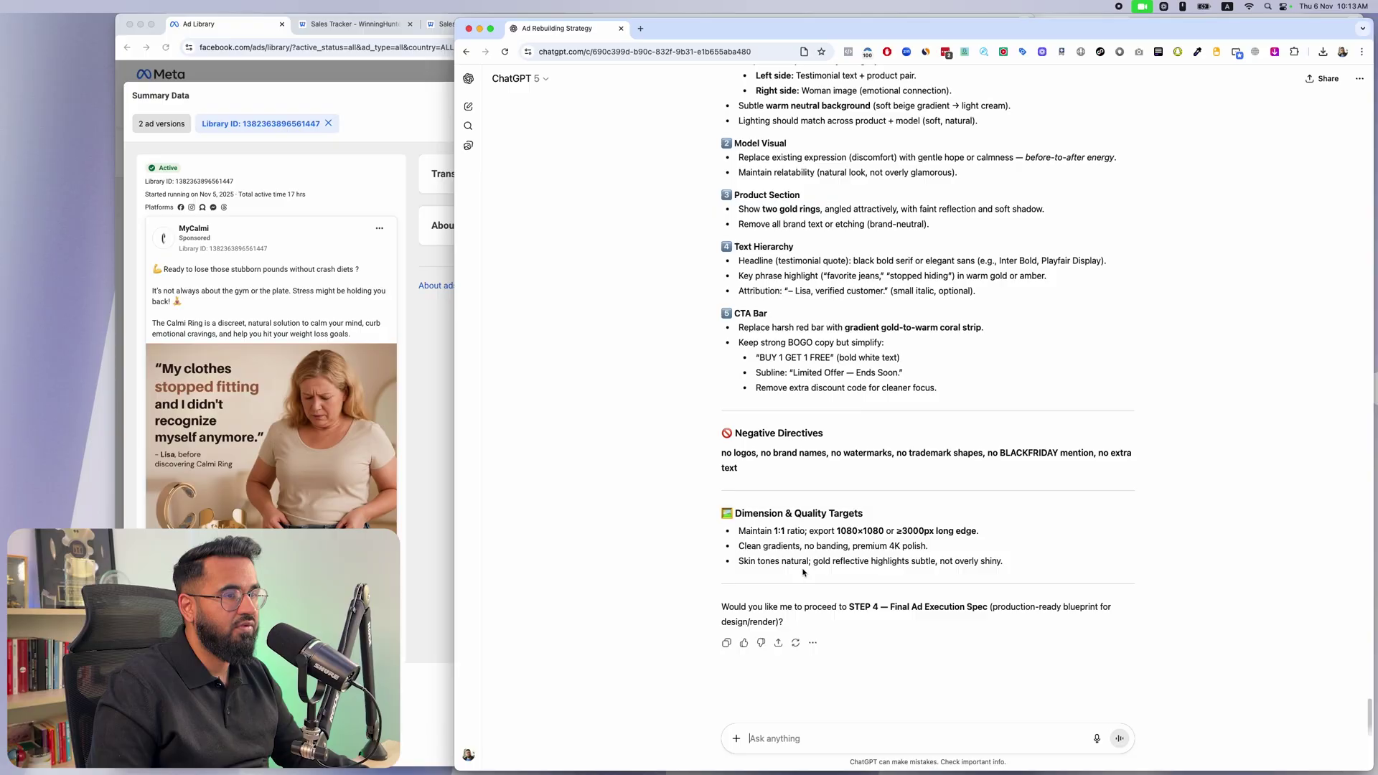
{"action": "scroll", "coordinate": [793, 419], "scroll_direction": "up", "scroll_amount": 17}
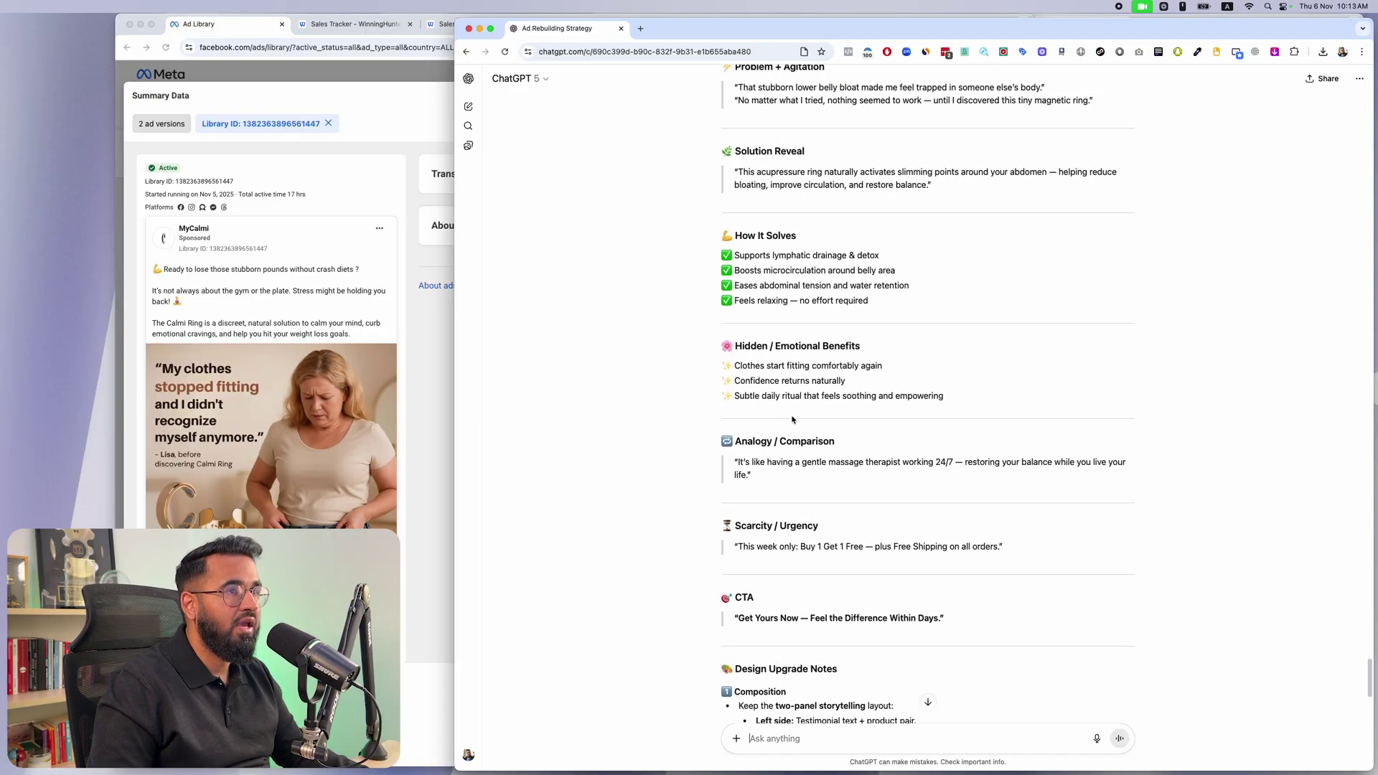
{"action": "scroll", "coordinate": [793, 419], "scroll_direction": "down", "scroll_amount": 16}
{"action": "scroll", "coordinate": [793, 420], "scroll_direction": "down", "scroll_amount": 1}
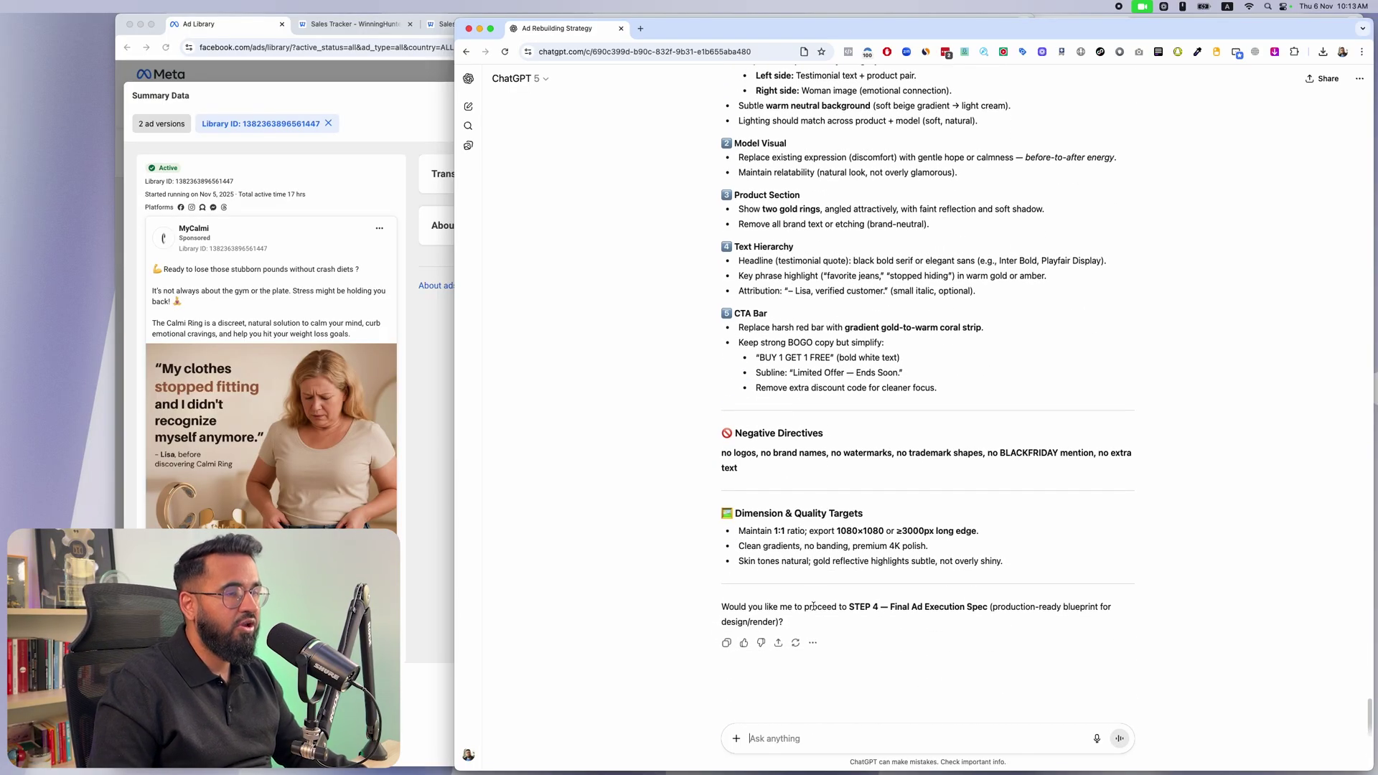
{"action": "left_click", "coordinate": [777, 738]}
{"action": "type", "text": "Yes"}
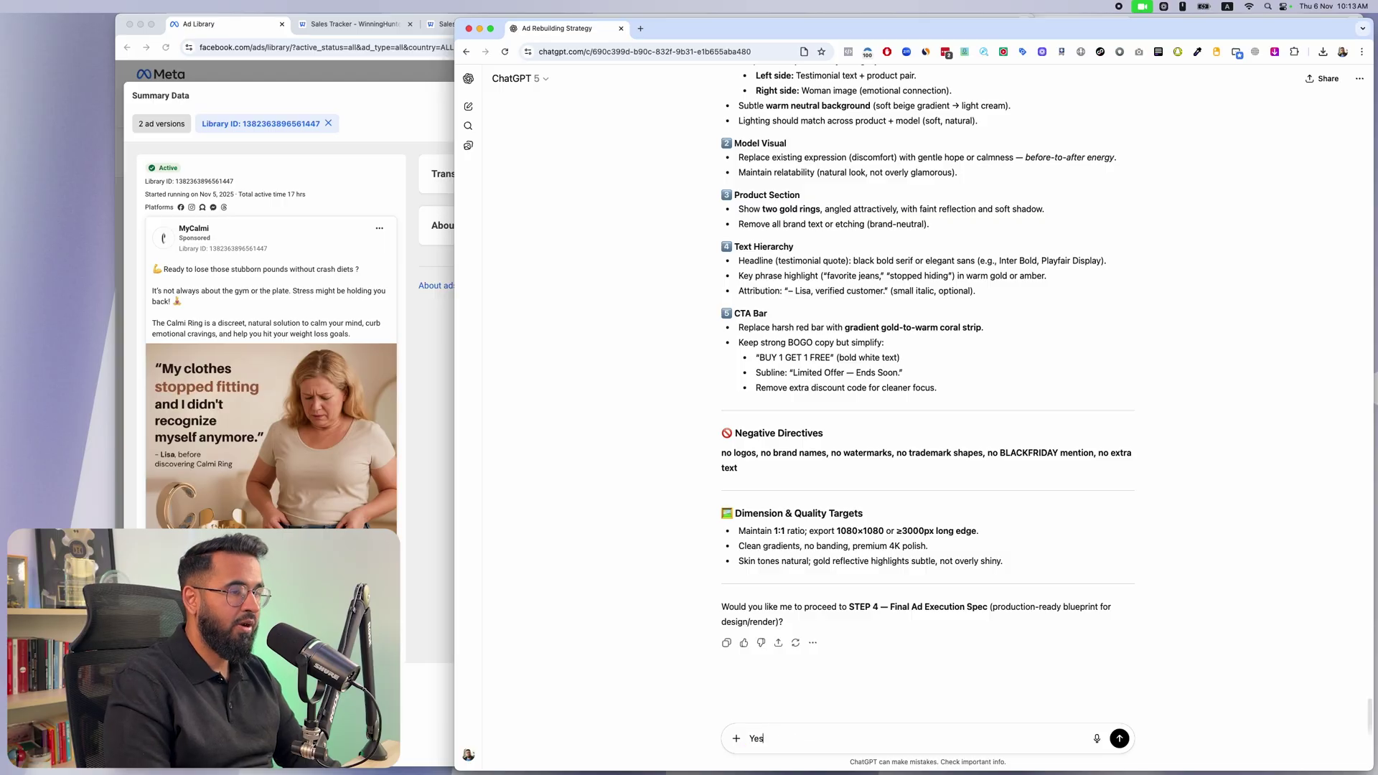
{"action": "key", "text": "Return"}
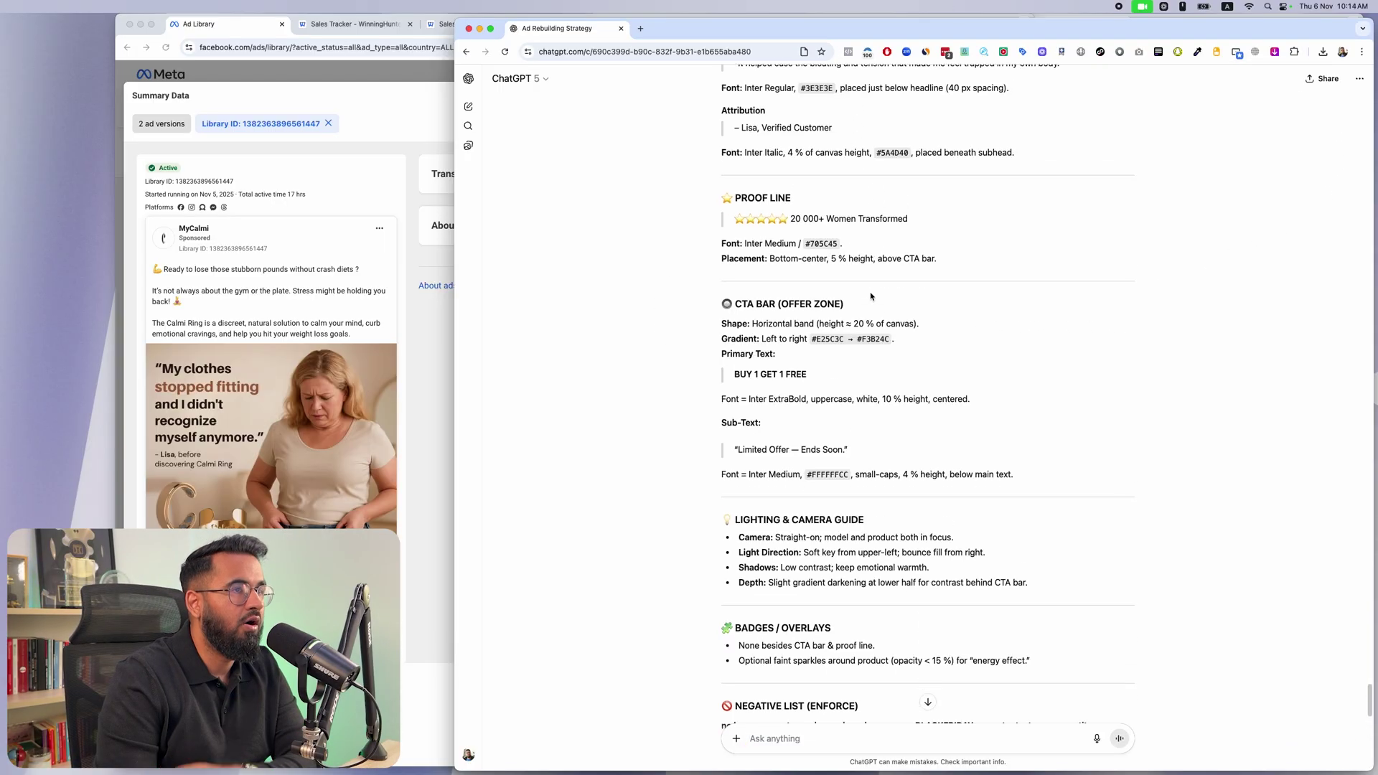
- Reply "Yes" to the execution spec to generate the upgraded story-based ad, and inspect the generated image enlarged before closing it
{"action": "scroll", "coordinate": [877, 207], "scroll_direction": "up", "scroll_amount": 15}
{"action": "scroll", "coordinate": [877, 207], "scroll_direction": "down", "scroll_amount": 20}
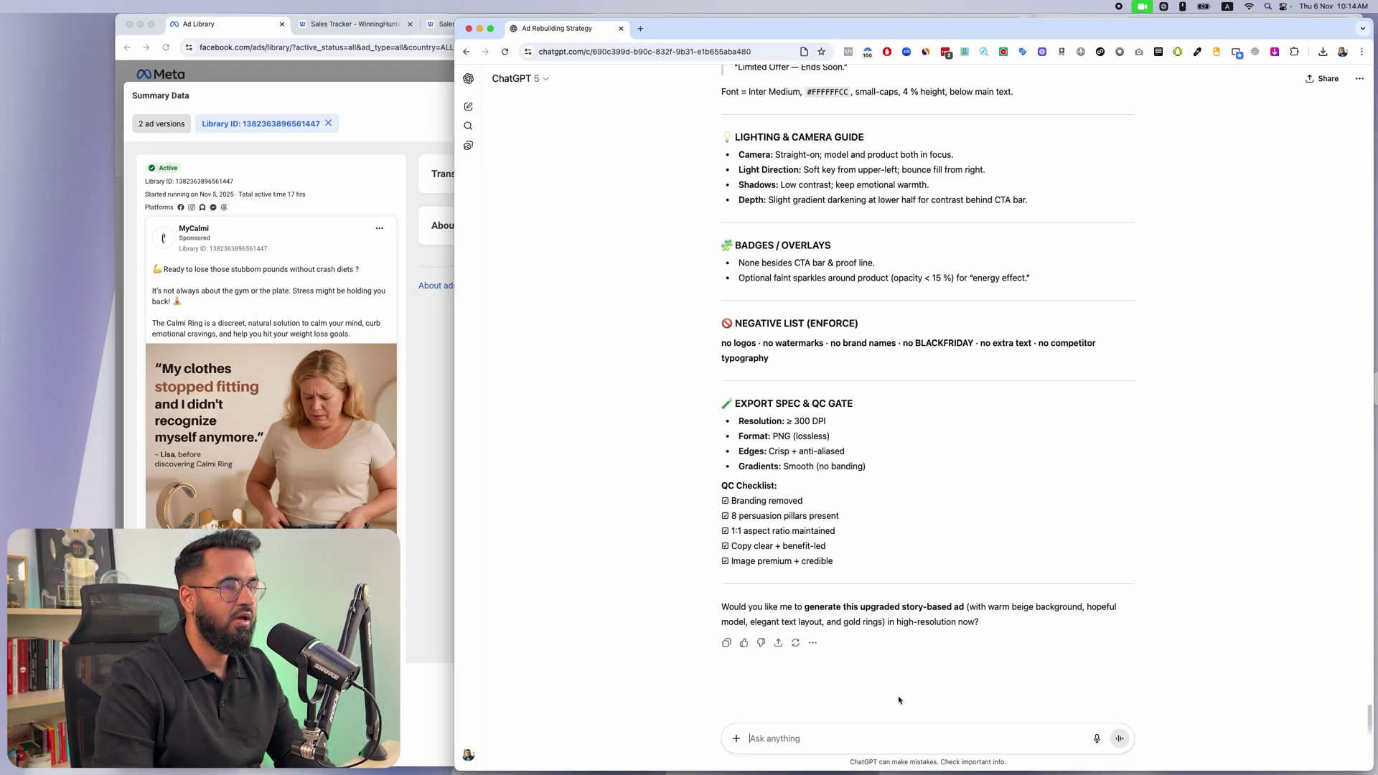
{"action": "type", "text": "Yes"}
{"action": "key", "text": "Return"}
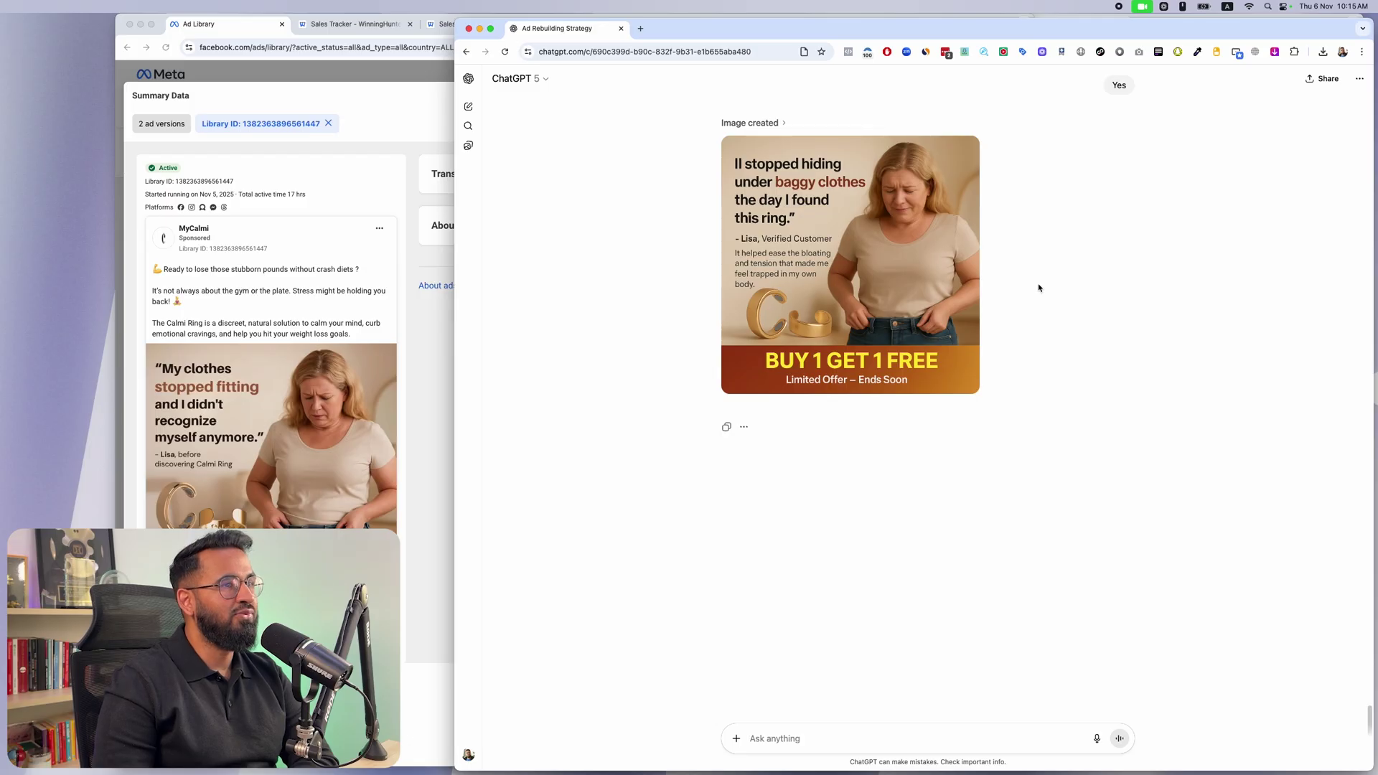
{"action": "left_click", "coordinate": [823, 298]}
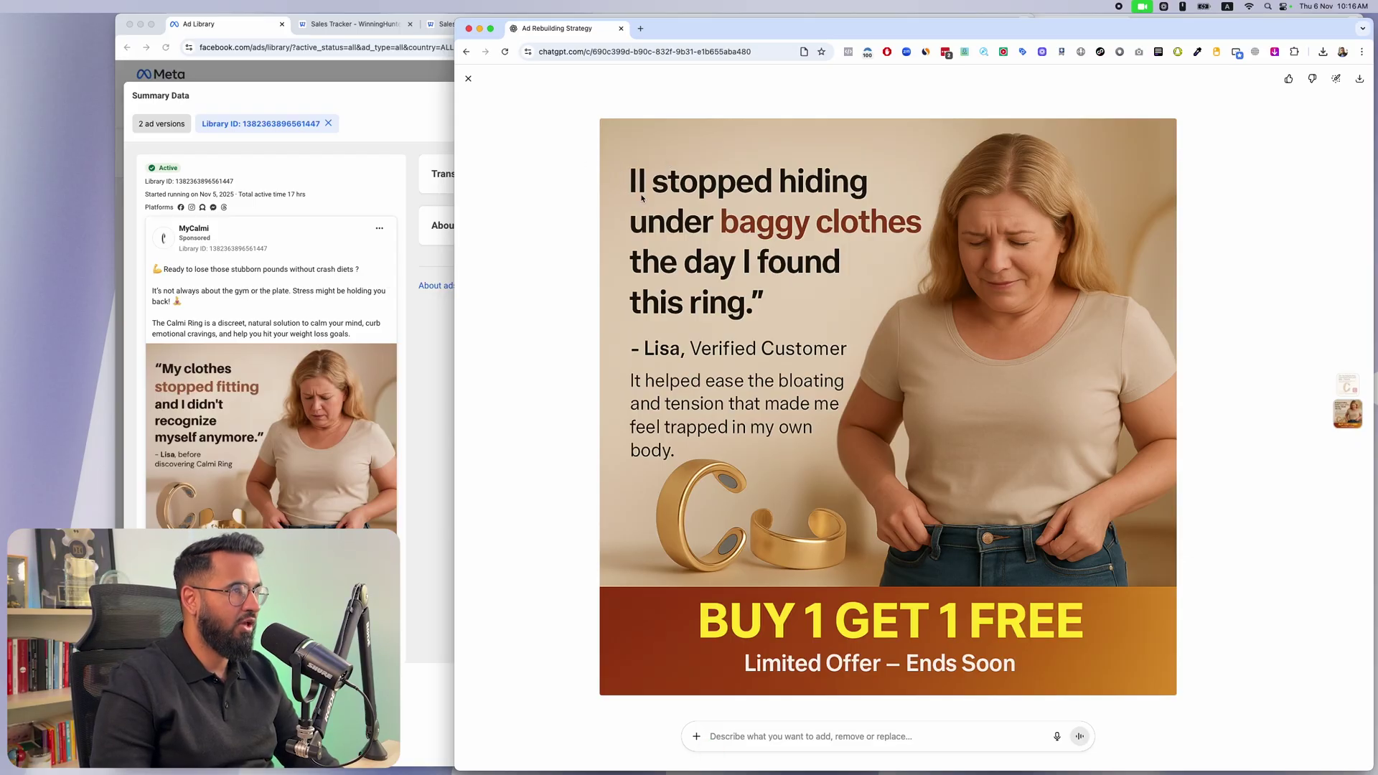
{"action": "left_click", "coordinate": [468, 78]}
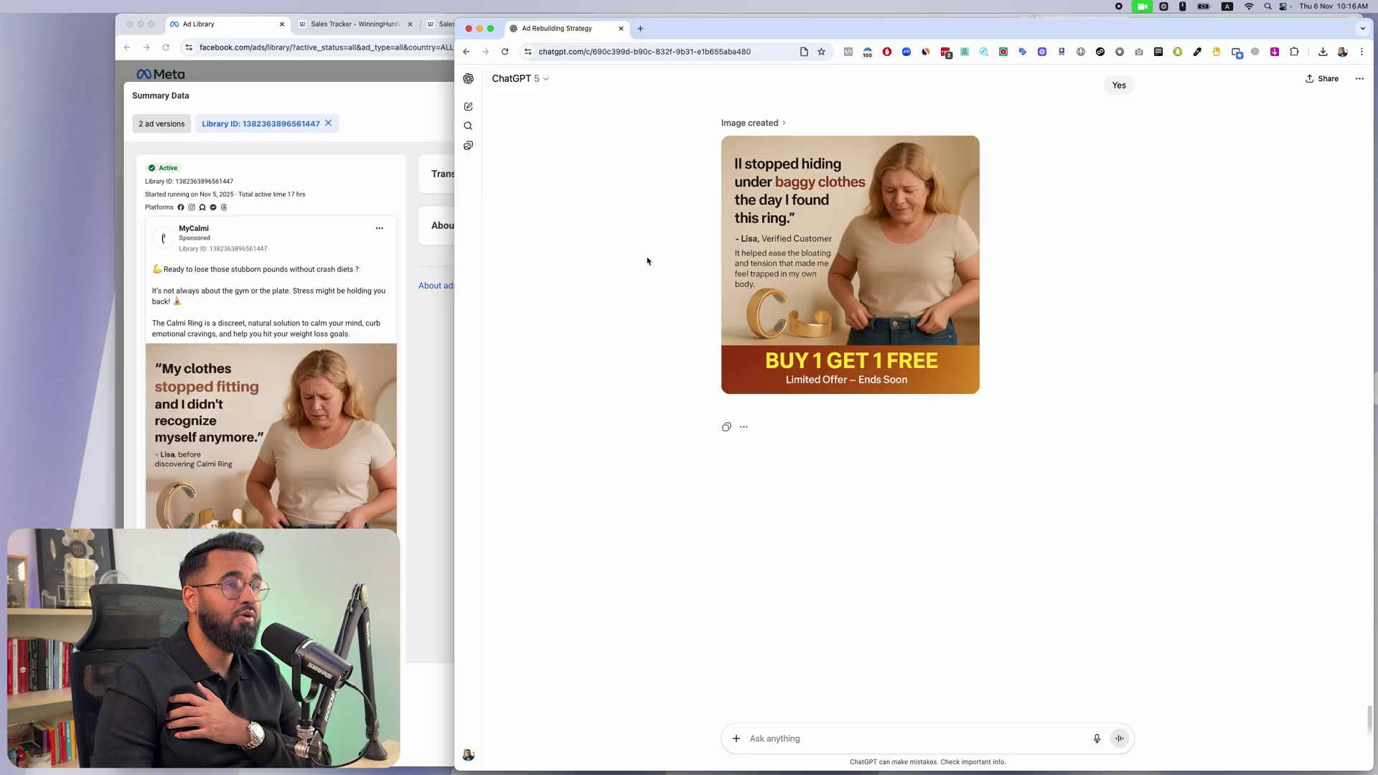
- Switch to the Meta Ad Library, close the open ad summary and browse the mycalmi.com results for another image ad
{"action": "left_click", "coordinate": [410, 286]}
{"action": "left_click", "coordinate": [1012, 96]}
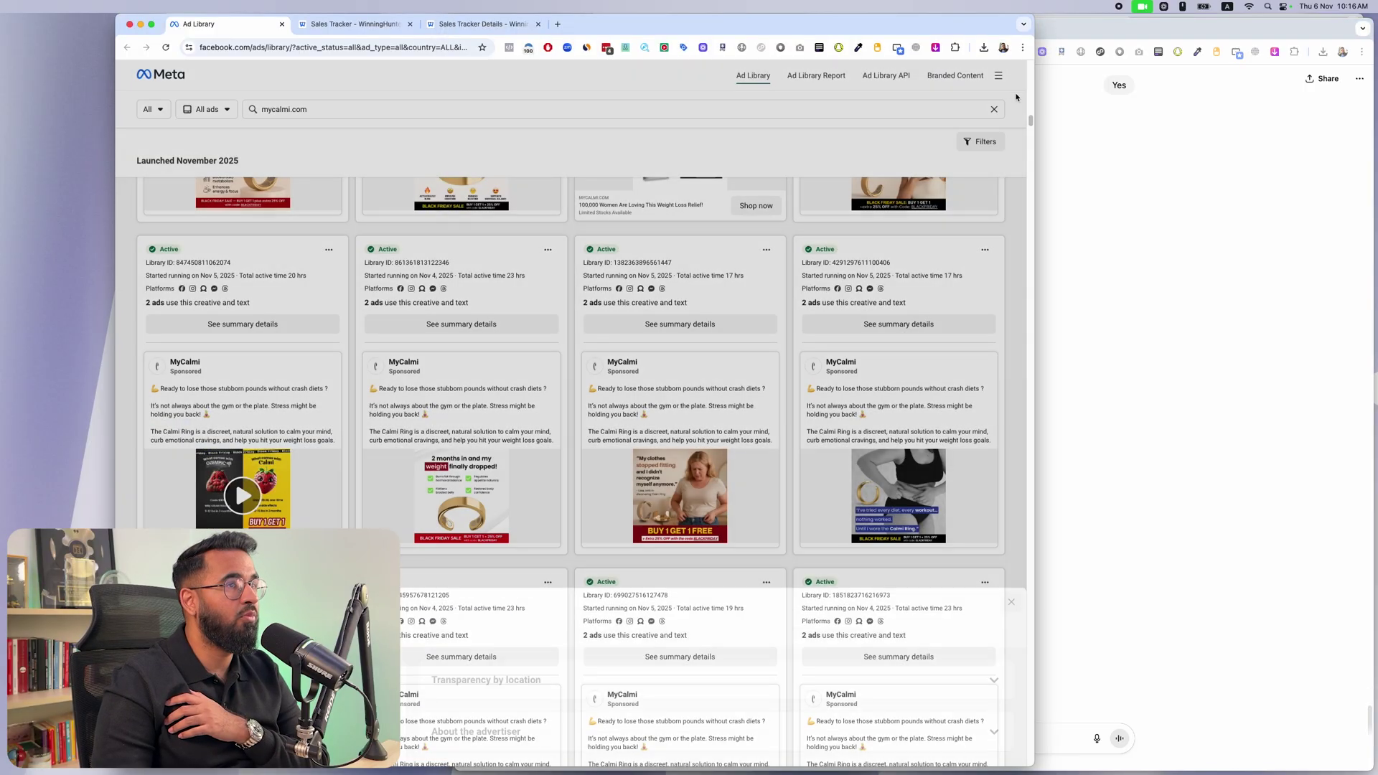
{"action": "scroll", "coordinate": [844, 165], "scroll_direction": "down", "scroll_amount": 8}
{"action": "scroll", "coordinate": [845, 165], "scroll_direction": "down", "scroll_amount": 5}
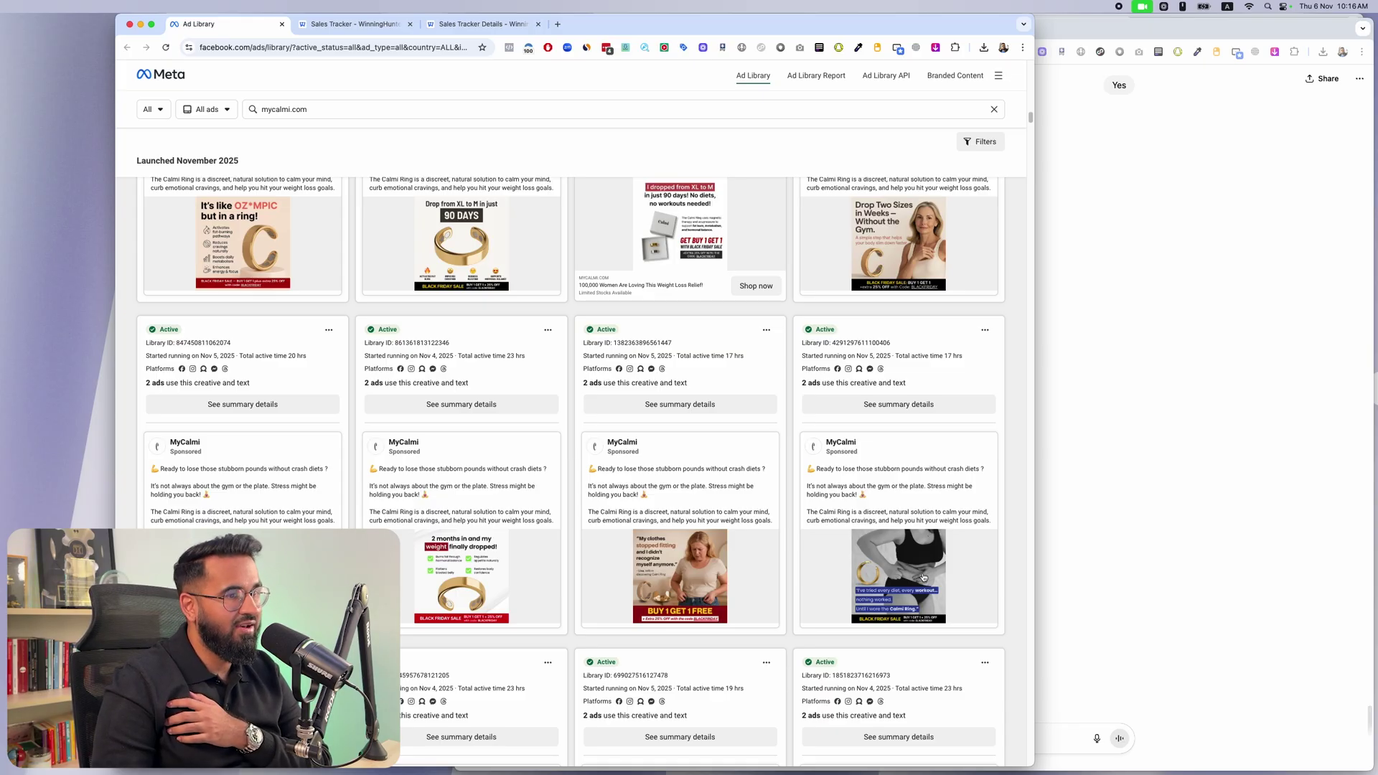
{"action": "scroll", "coordinate": [924, 577], "scroll_direction": "up", "scroll_amount": 5}
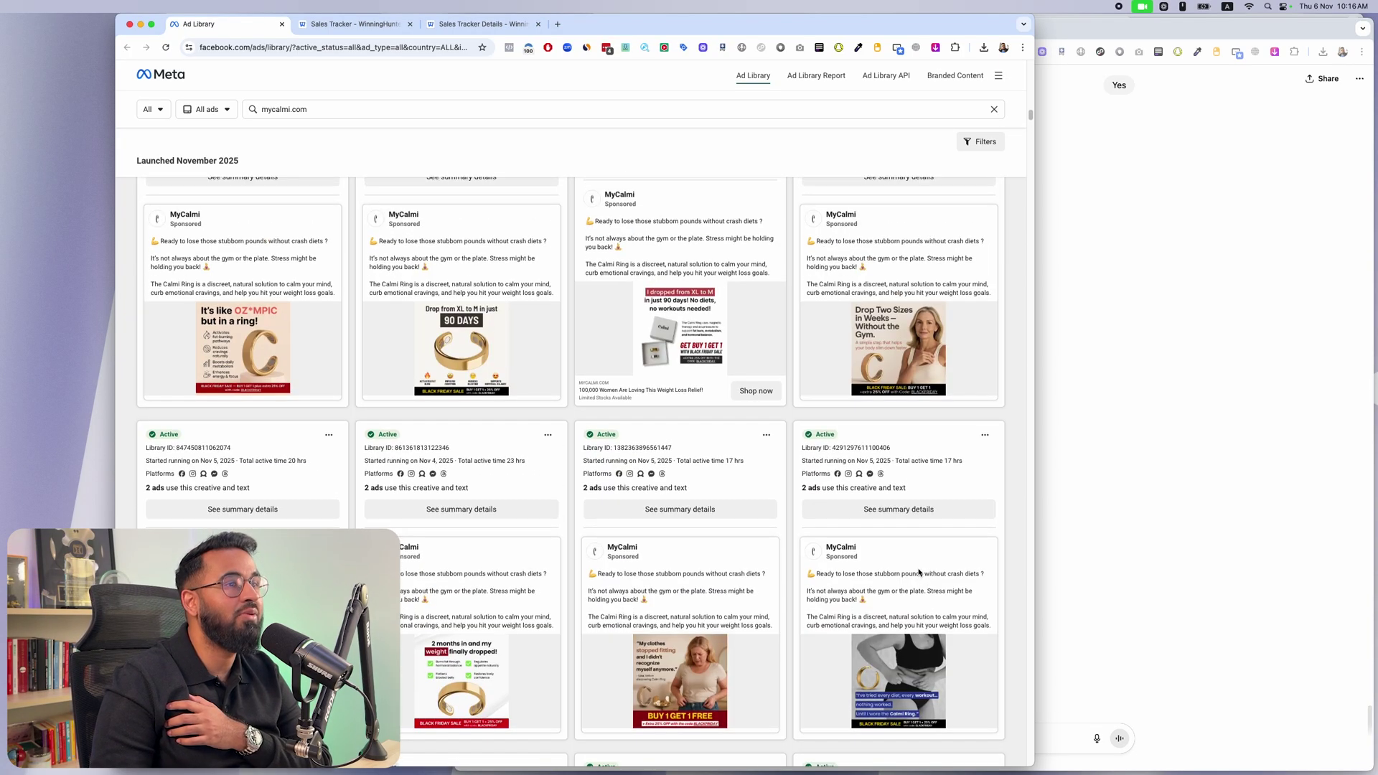
{"action": "scroll", "coordinate": [920, 572], "scroll_direction": "down", "scroll_amount": 4}
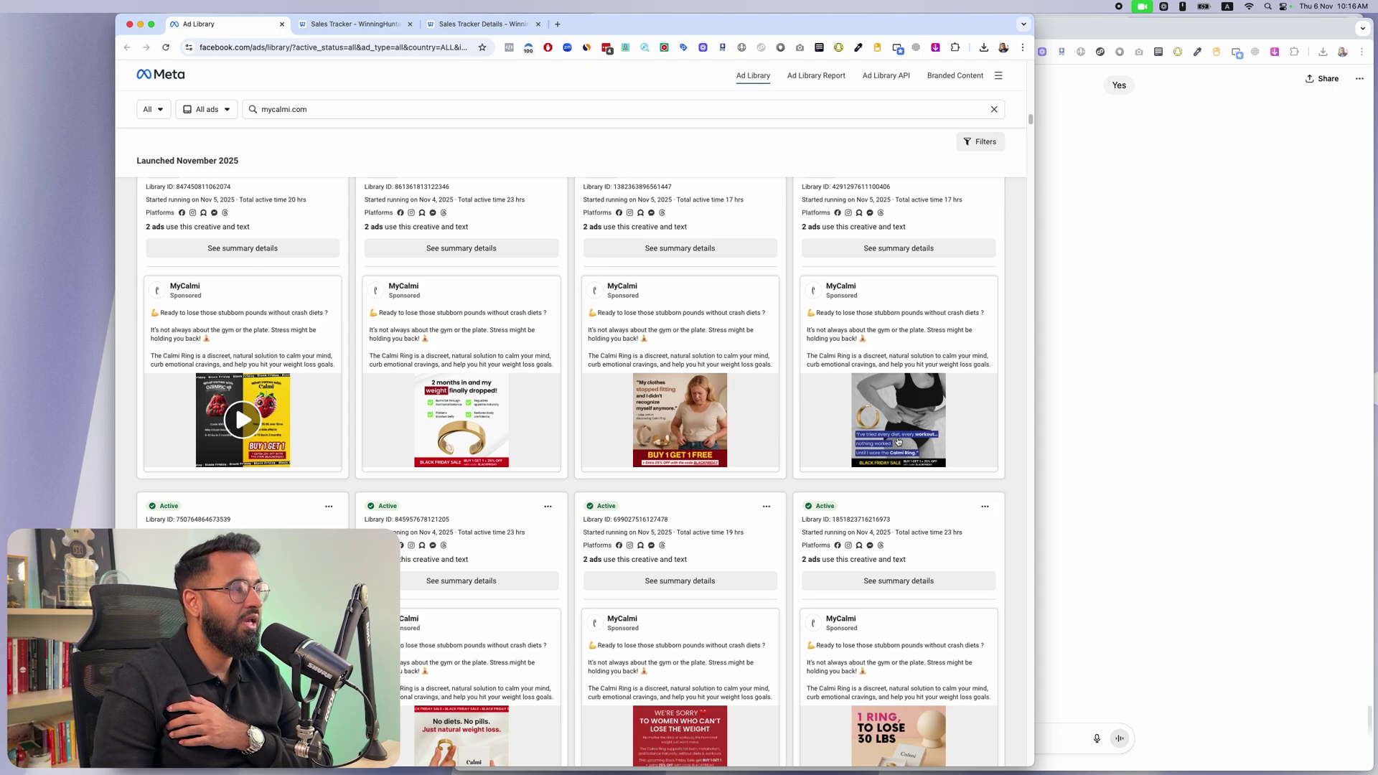
{"action": "scroll", "coordinate": [898, 441], "scroll_direction": "down", "scroll_amount": 8}
{"action": "scroll", "coordinate": [897, 450], "scroll_direction": "down", "scroll_amount": 15}
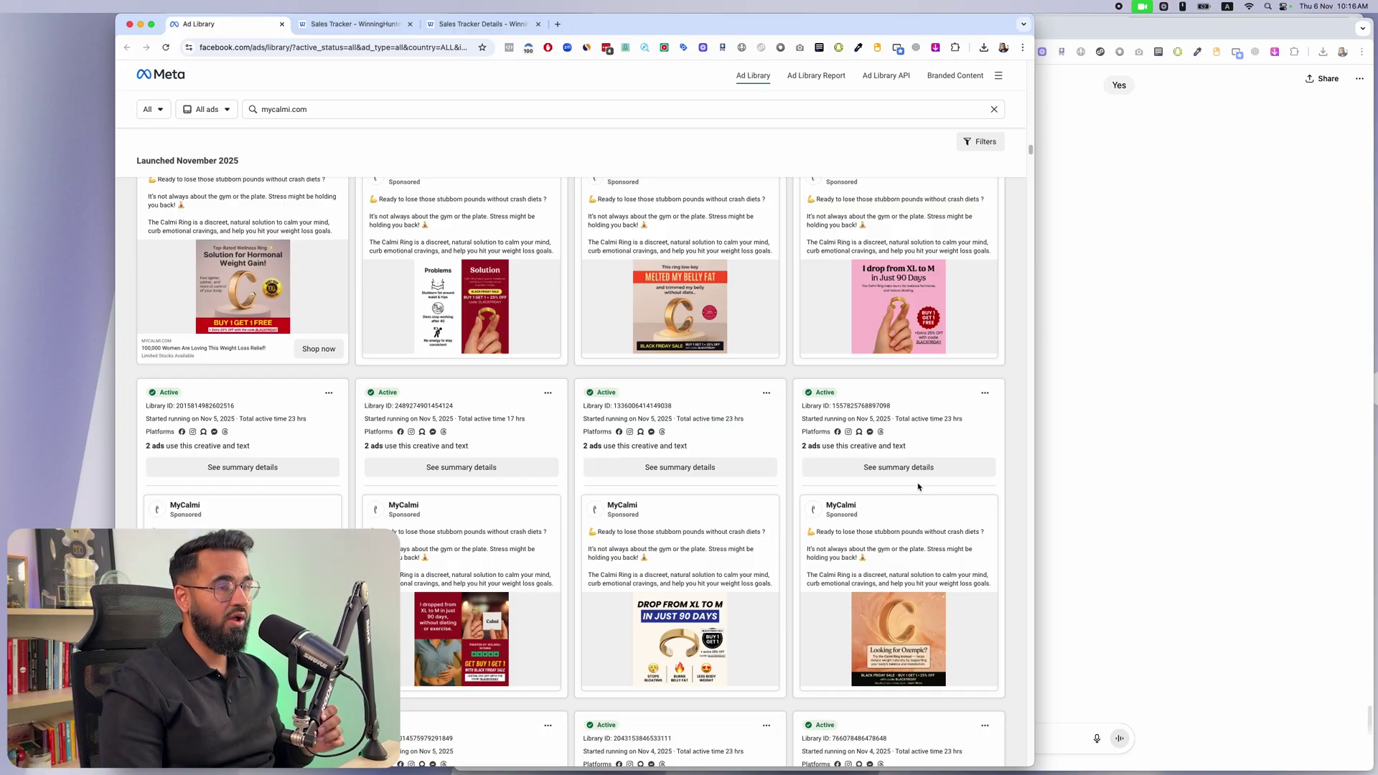
- Open the ad details of the MyCalmi "Looking for Ozempic?" ad and save its image to Downloads
{"action": "left_click", "coordinate": [894, 465]}
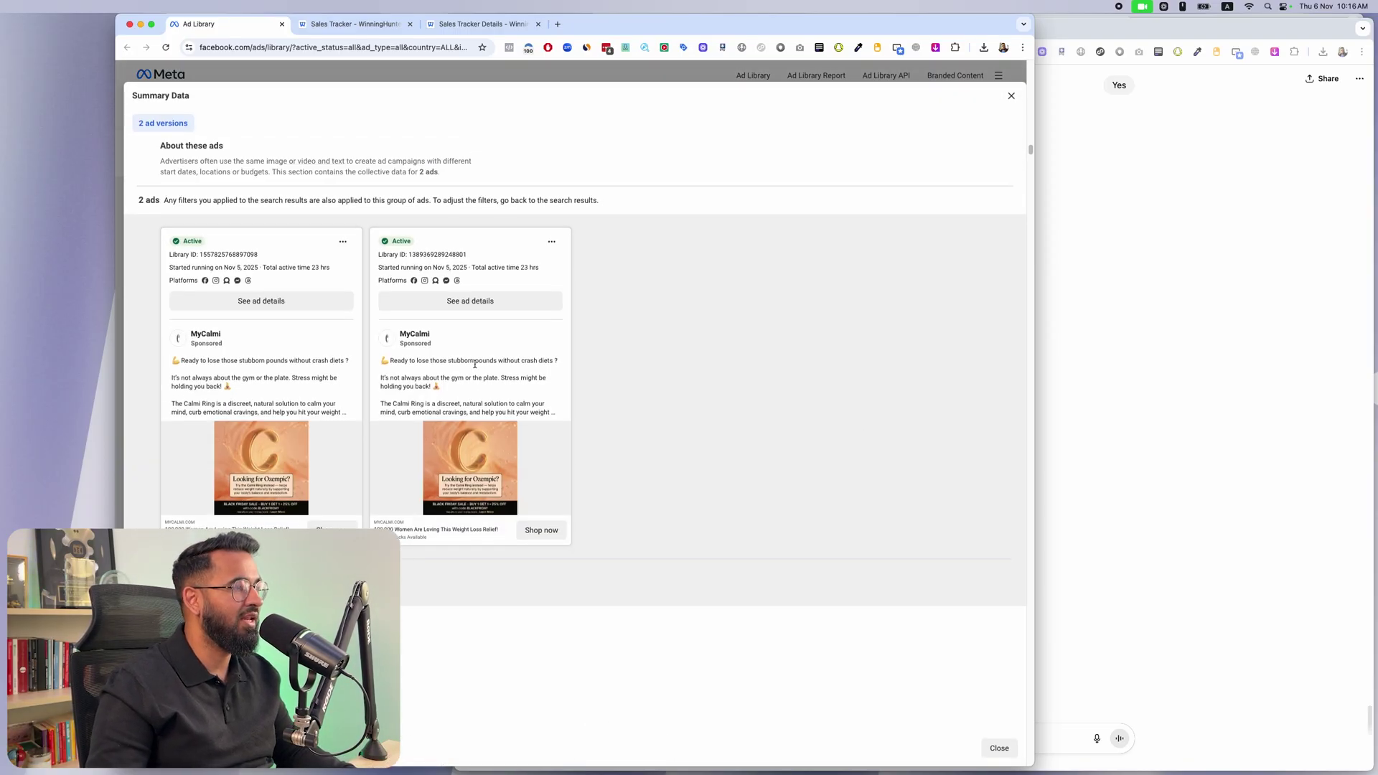
{"action": "left_click", "coordinate": [271, 300]}
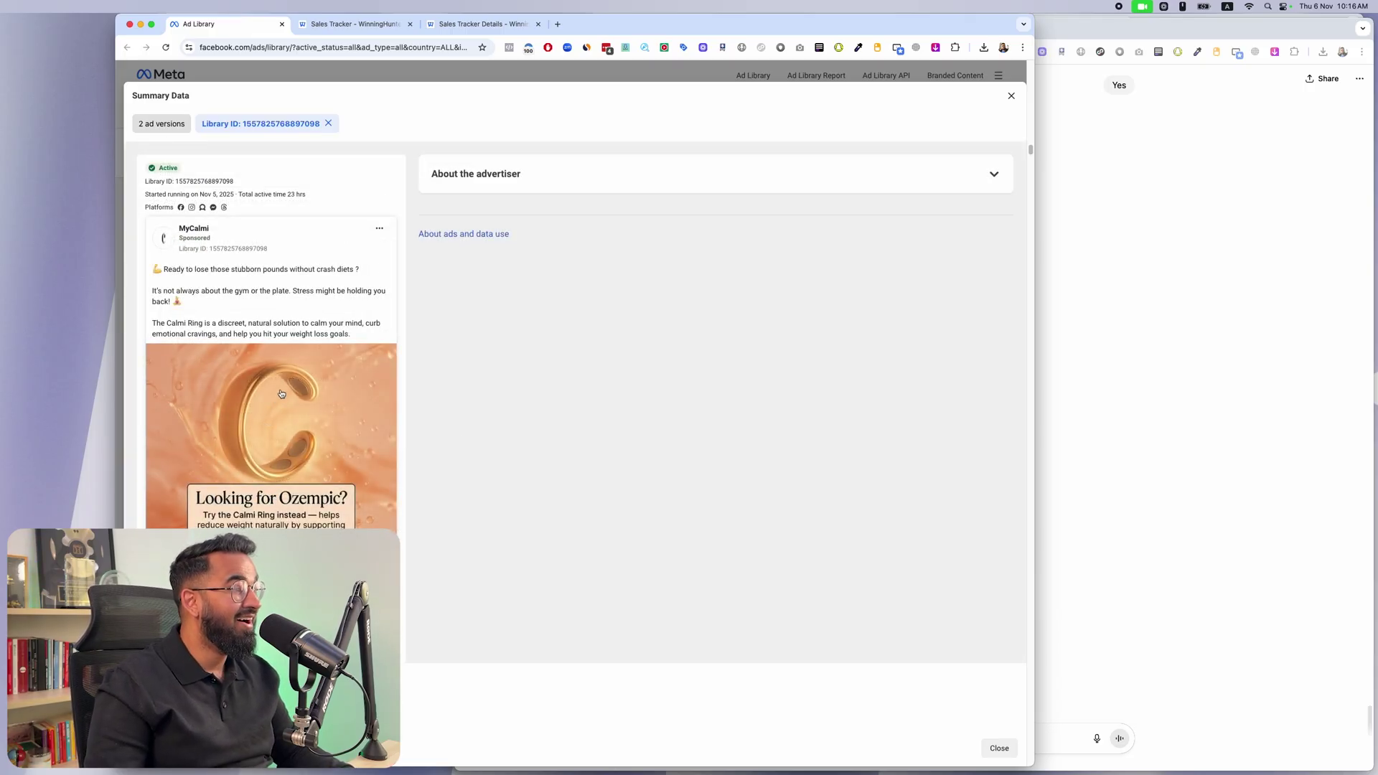
{"action": "right_click", "coordinate": [315, 446]}
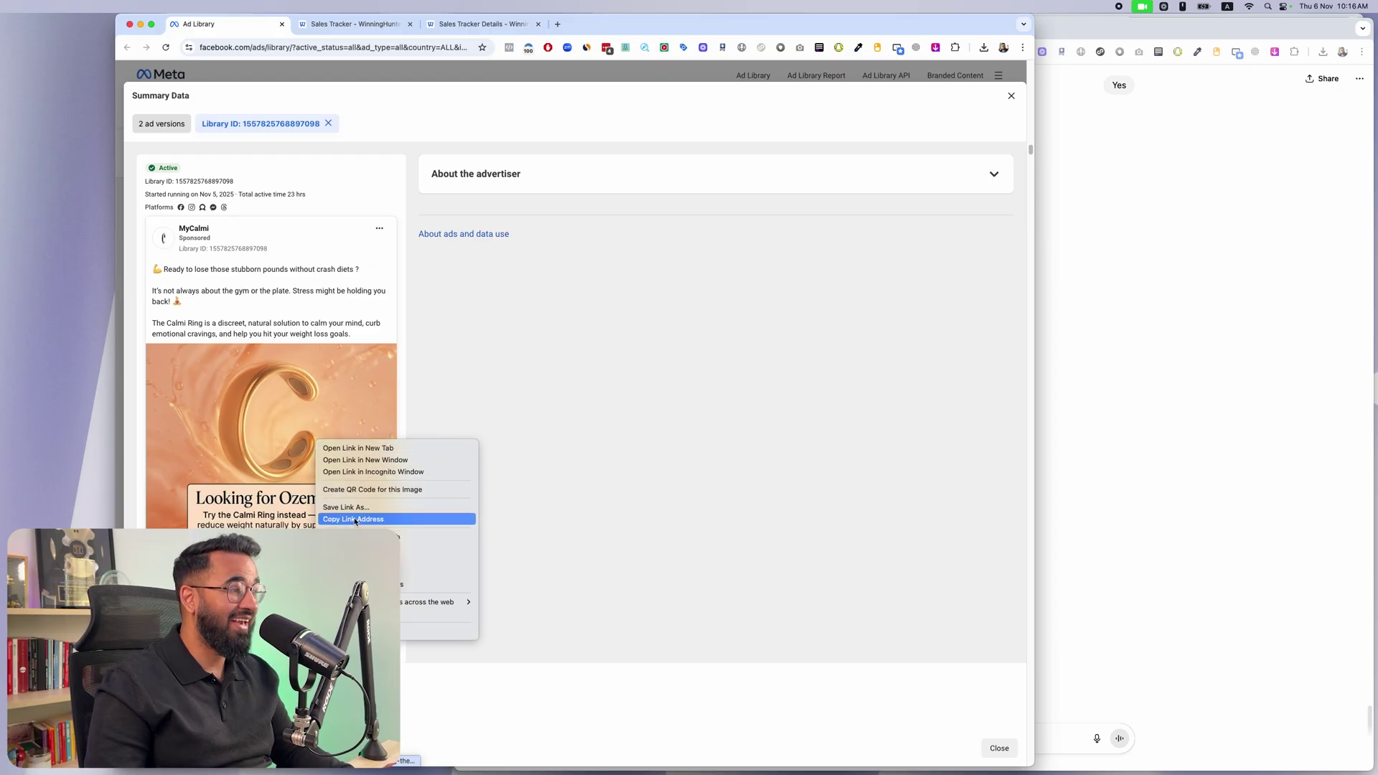
{"action": "left_click", "coordinate": [393, 548]}
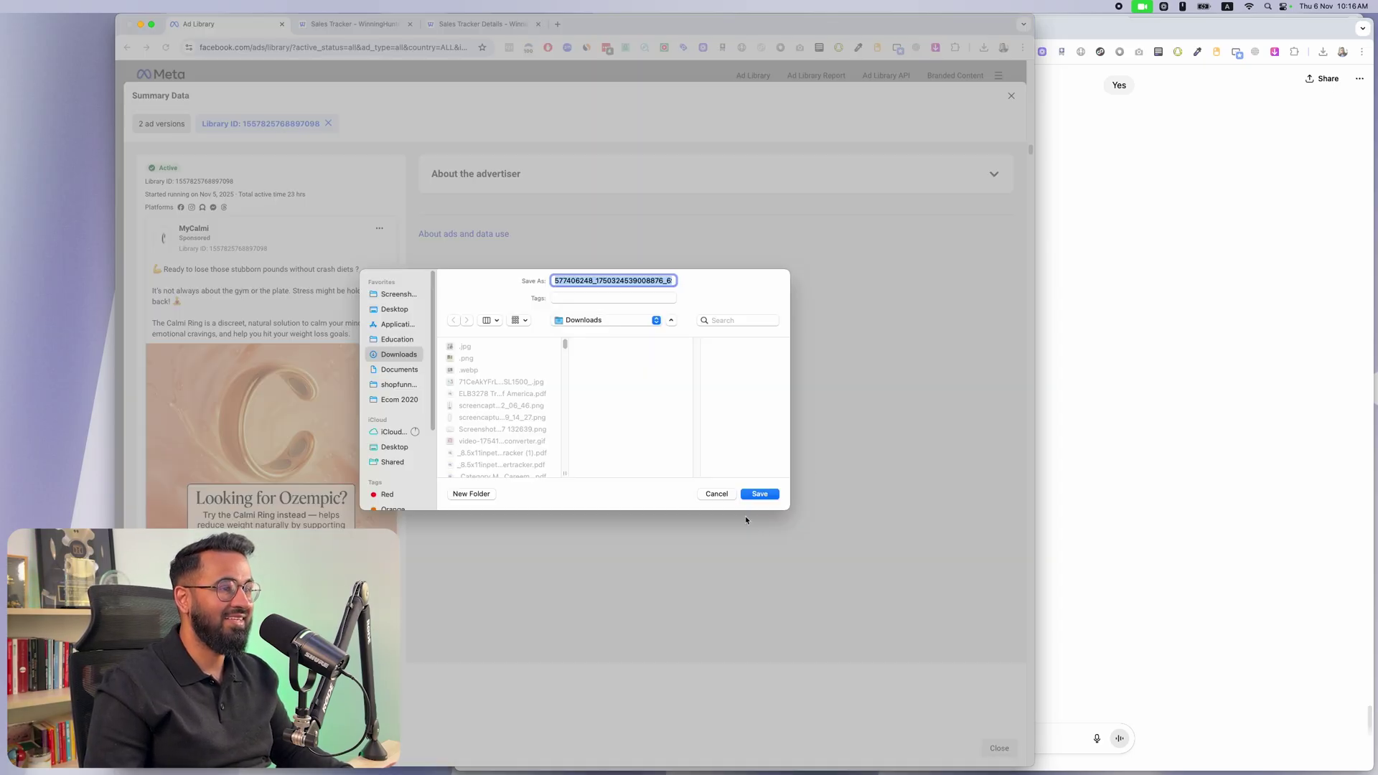
{"action": "left_click", "coordinate": [759, 494]}
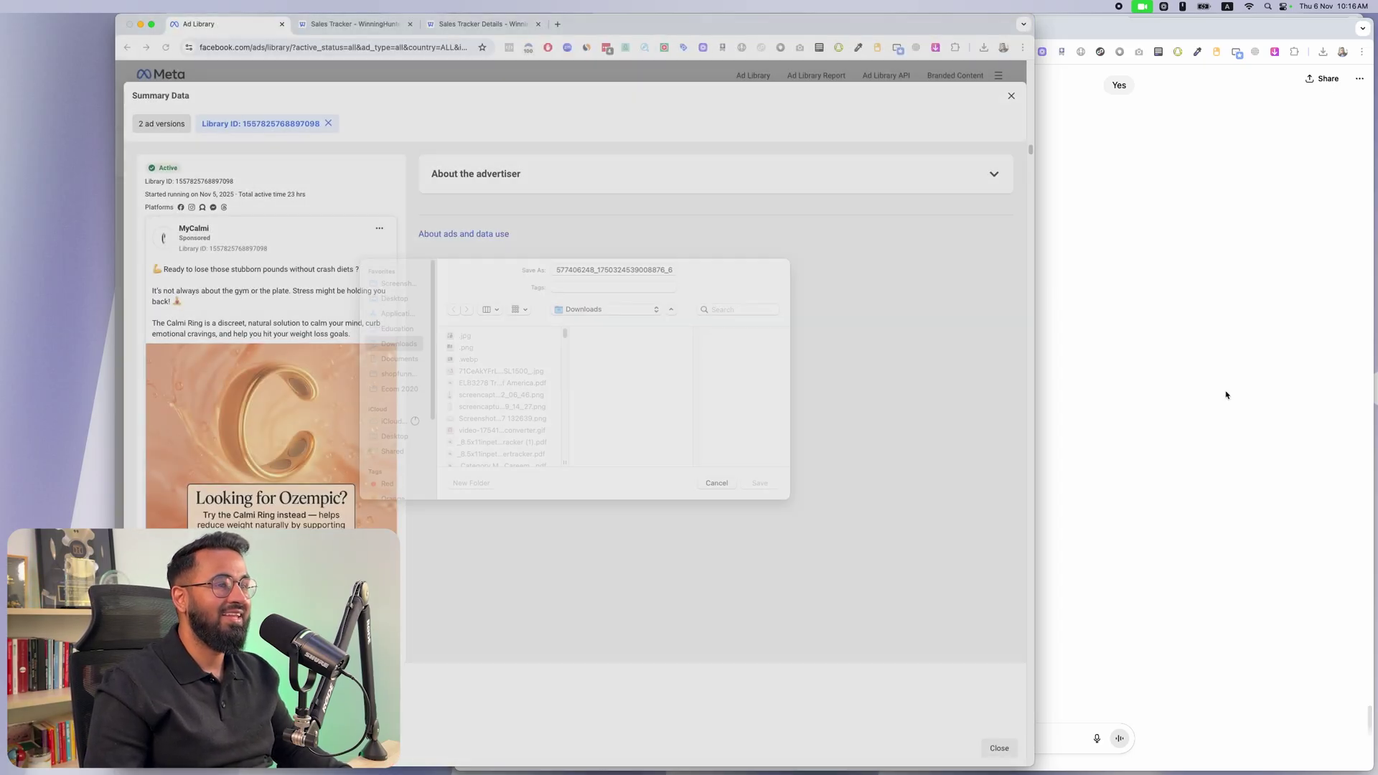
- Switch to the Ad Rebuilding Strategy chat in ChatGPT and send the downloaded "Looking for Ozempic?" image as an attachment
{"action": "left_click", "coordinate": [1287, 387]}
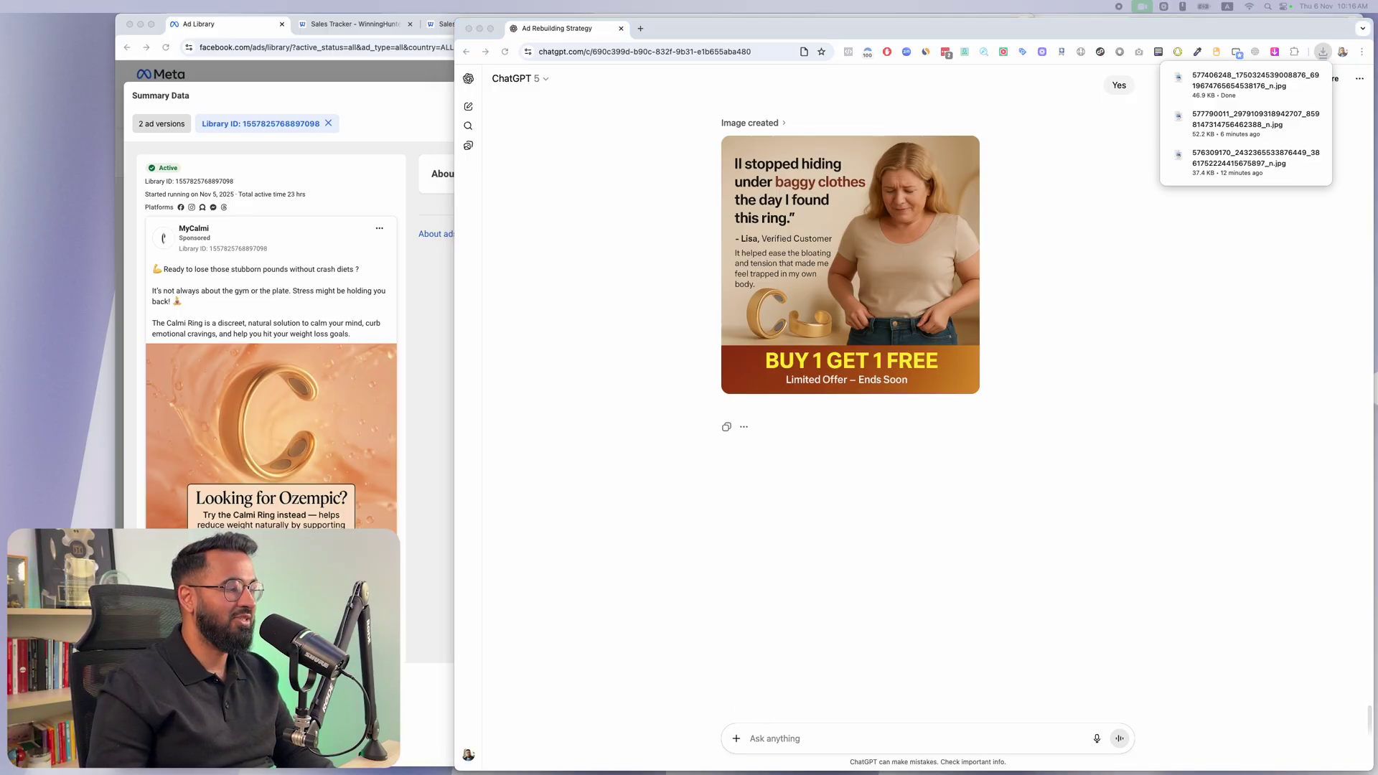
{"action": "left_click_drag", "start_coordinate": [1255, 85], "coordinate": [718, 527]}
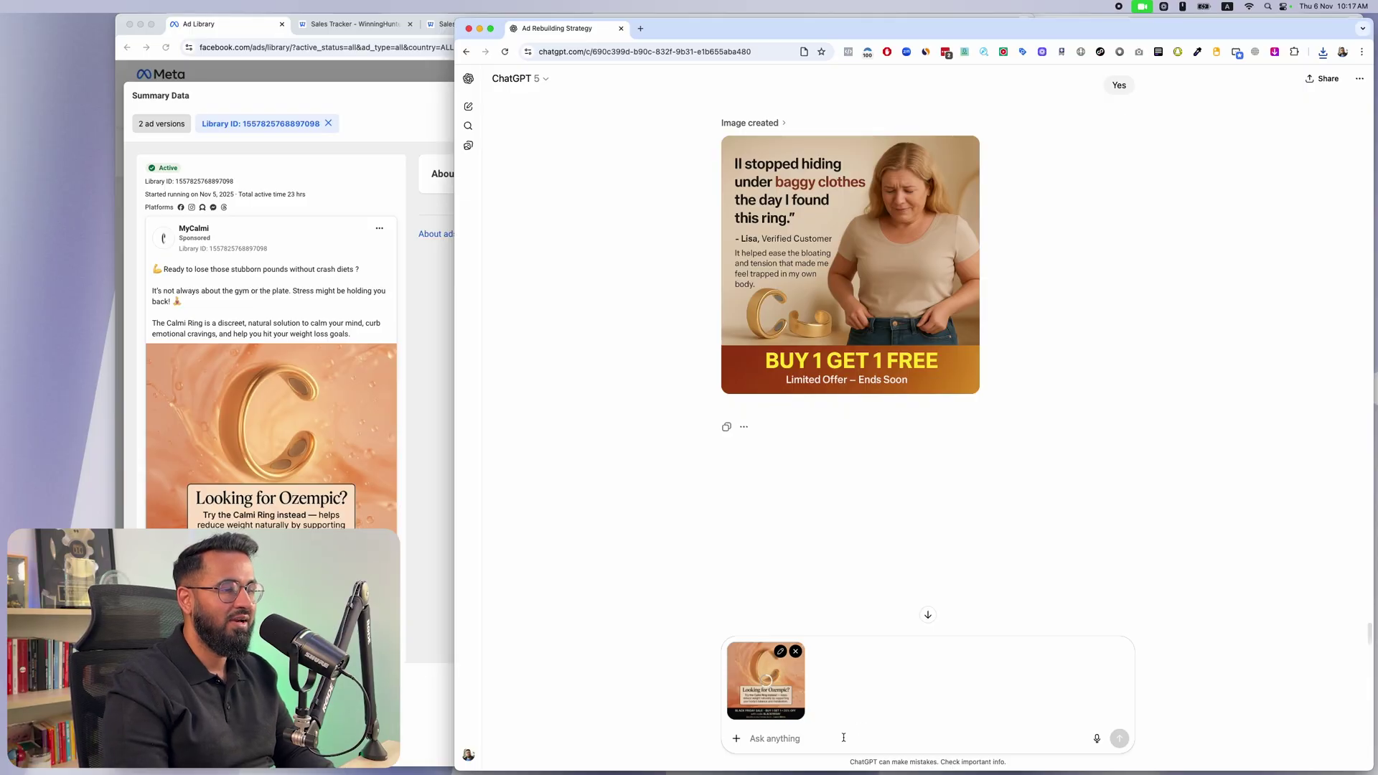
{"action": "key", "text": "Return"}
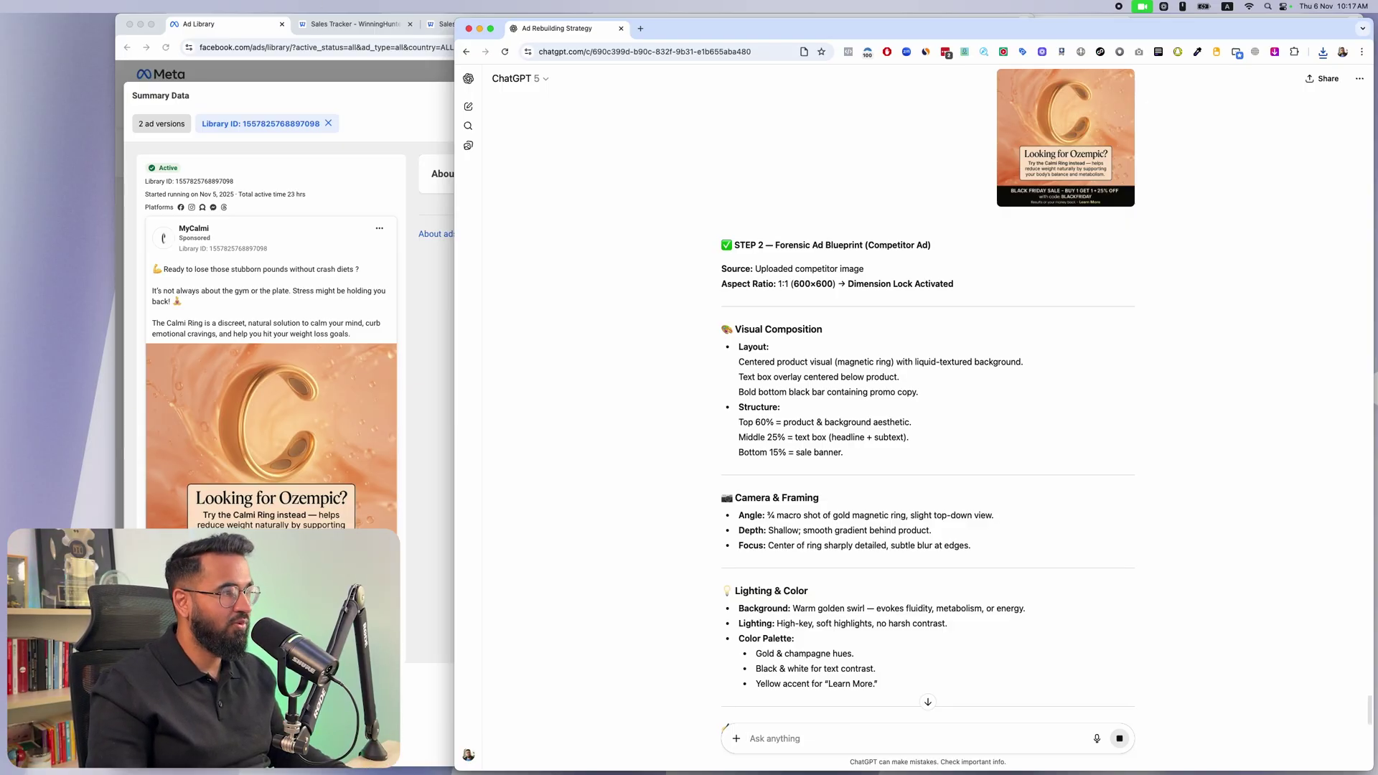
- Review the Forensic Ad Blueprint and its "Legally risky" weakness, and reply "Yes" to proceed to the Ad Reframing & Improvement Plan
{"action": "scroll", "coordinate": [737, 433], "scroll_direction": "down", "scroll_amount": 10}
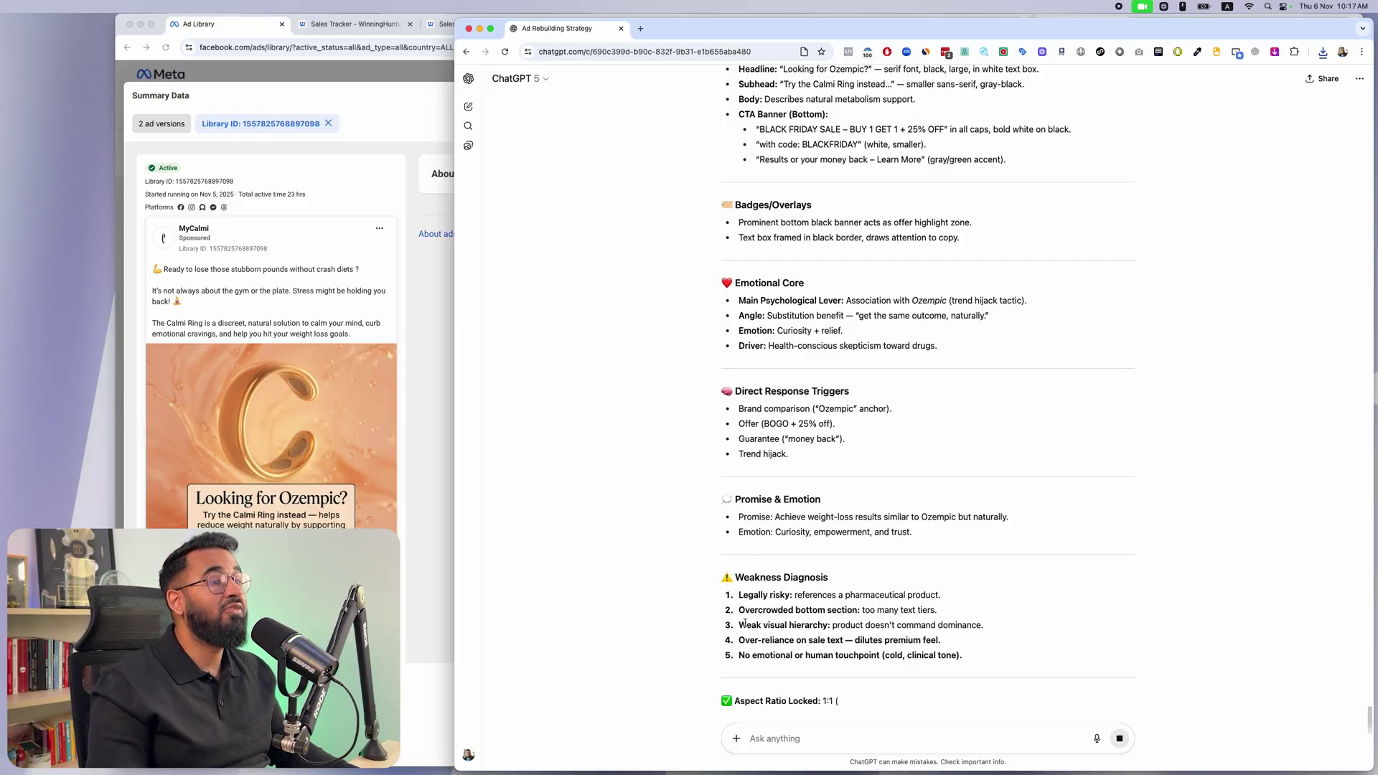
{"action": "left_click_drag", "start_coordinate": [973, 598], "coordinate": [737, 595]}
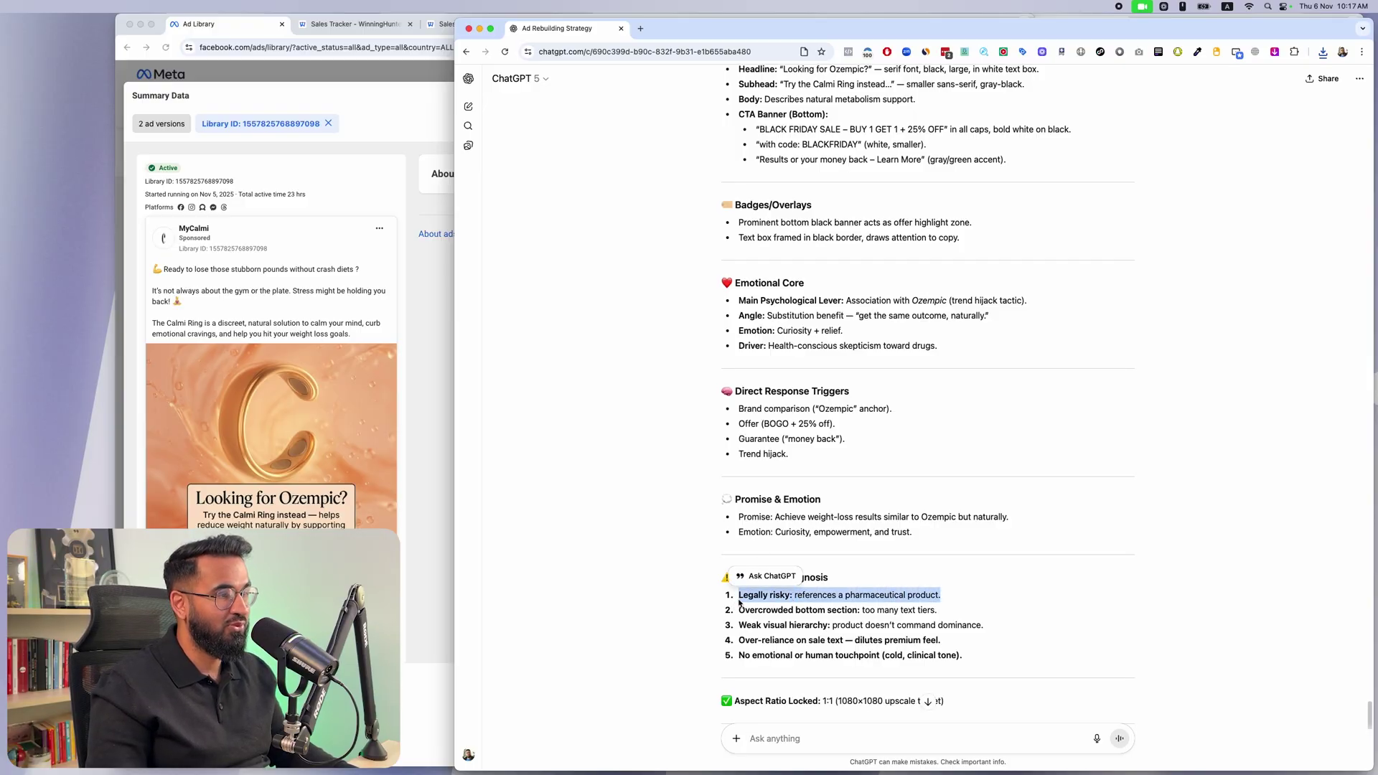
{"action": "scroll", "coordinate": [1066, 560], "scroll_direction": "down", "scroll_amount": 2}
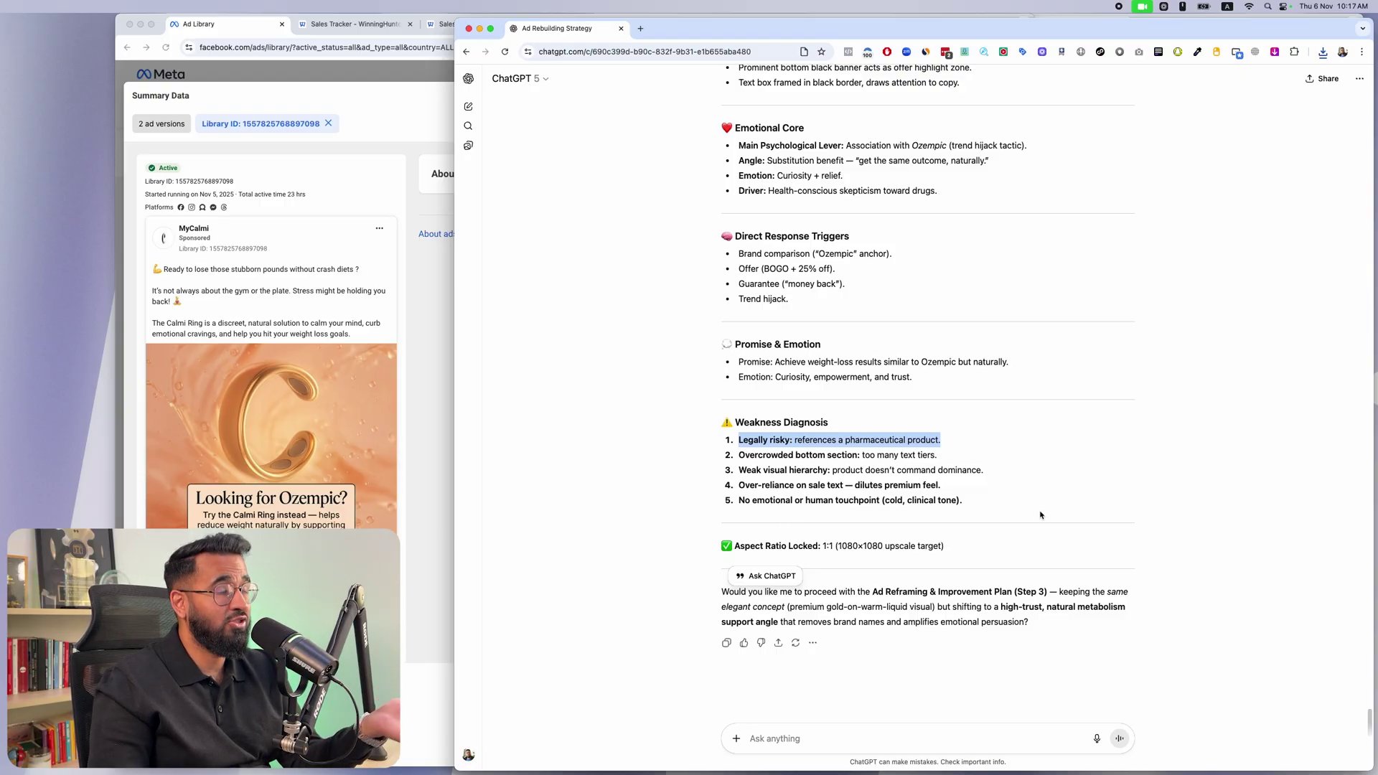
{"action": "left_click", "coordinate": [865, 517]}
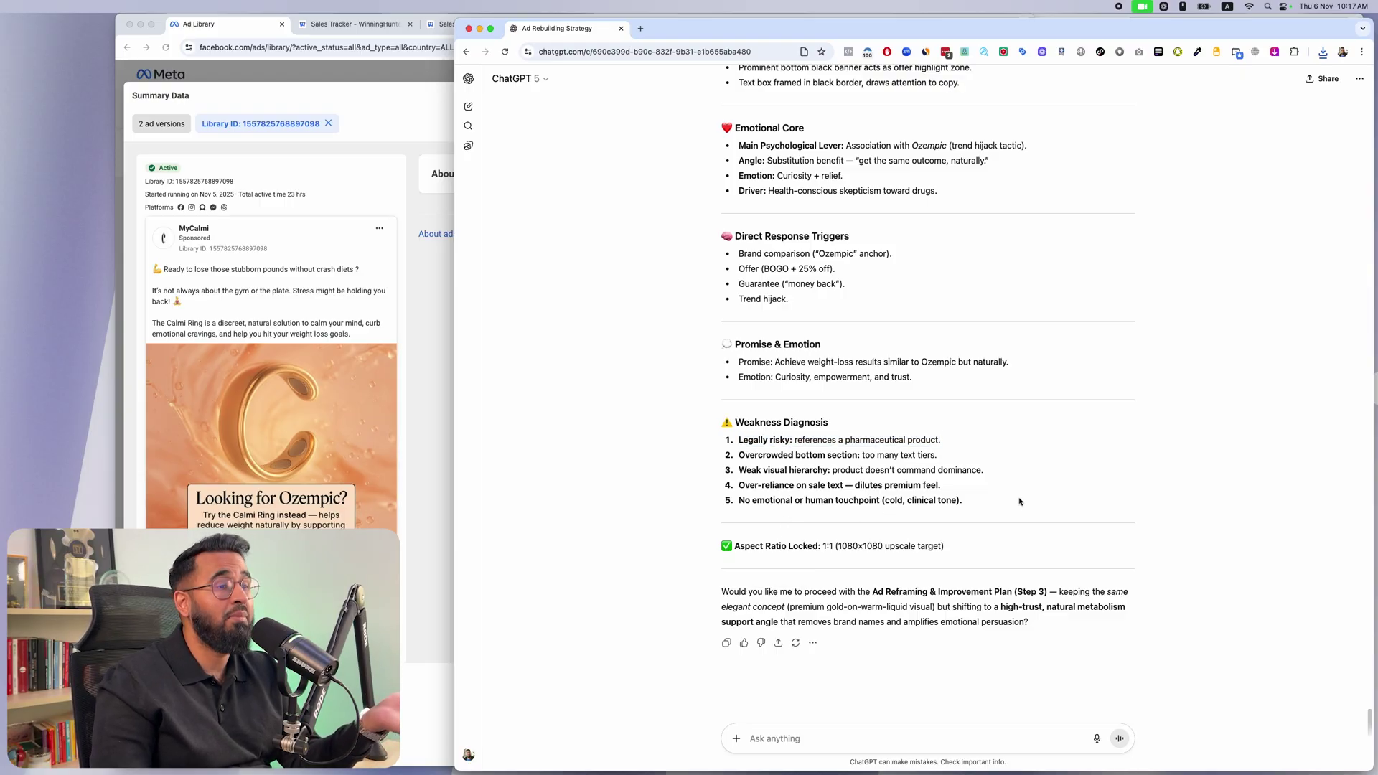
{"action": "left_click", "coordinate": [852, 749]}
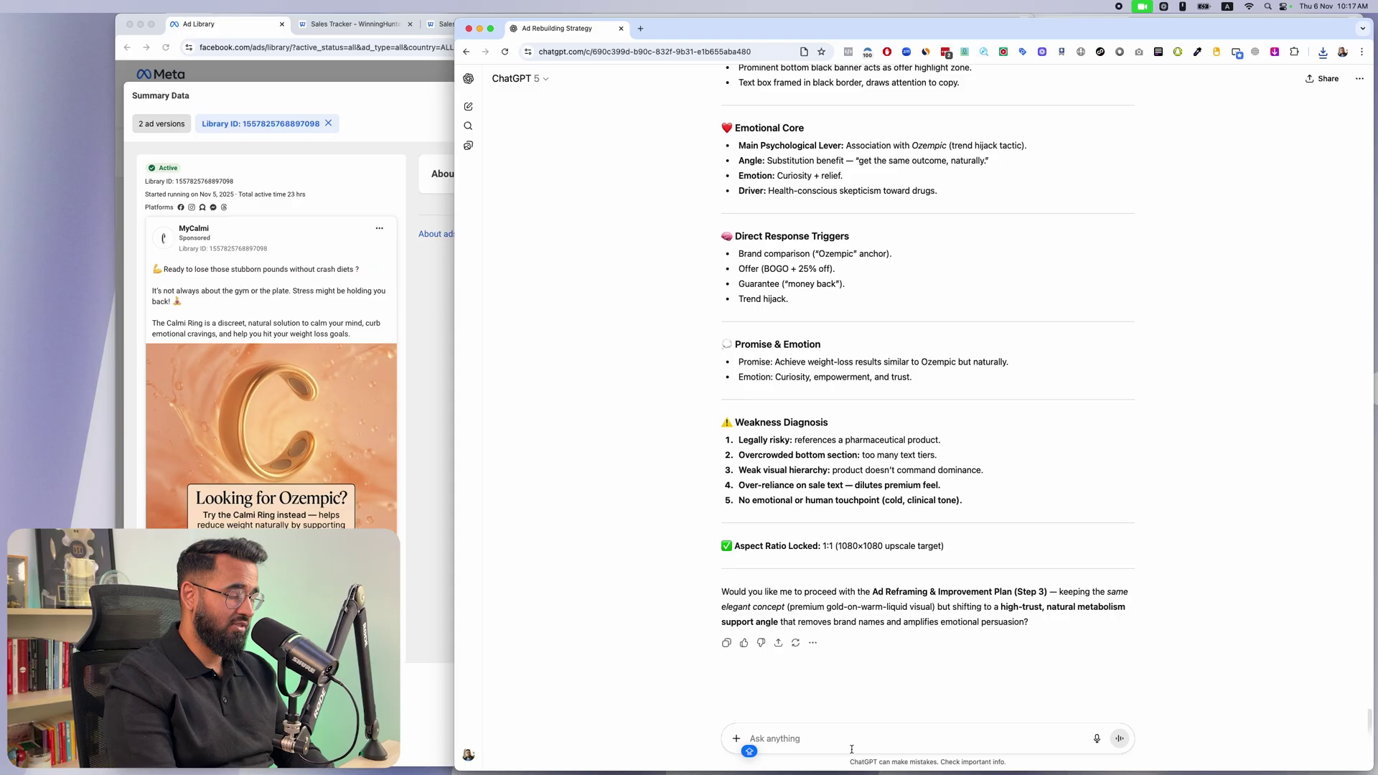
{"action": "type", "text": "Yes"}
{"action": "key", "text": "Return"}
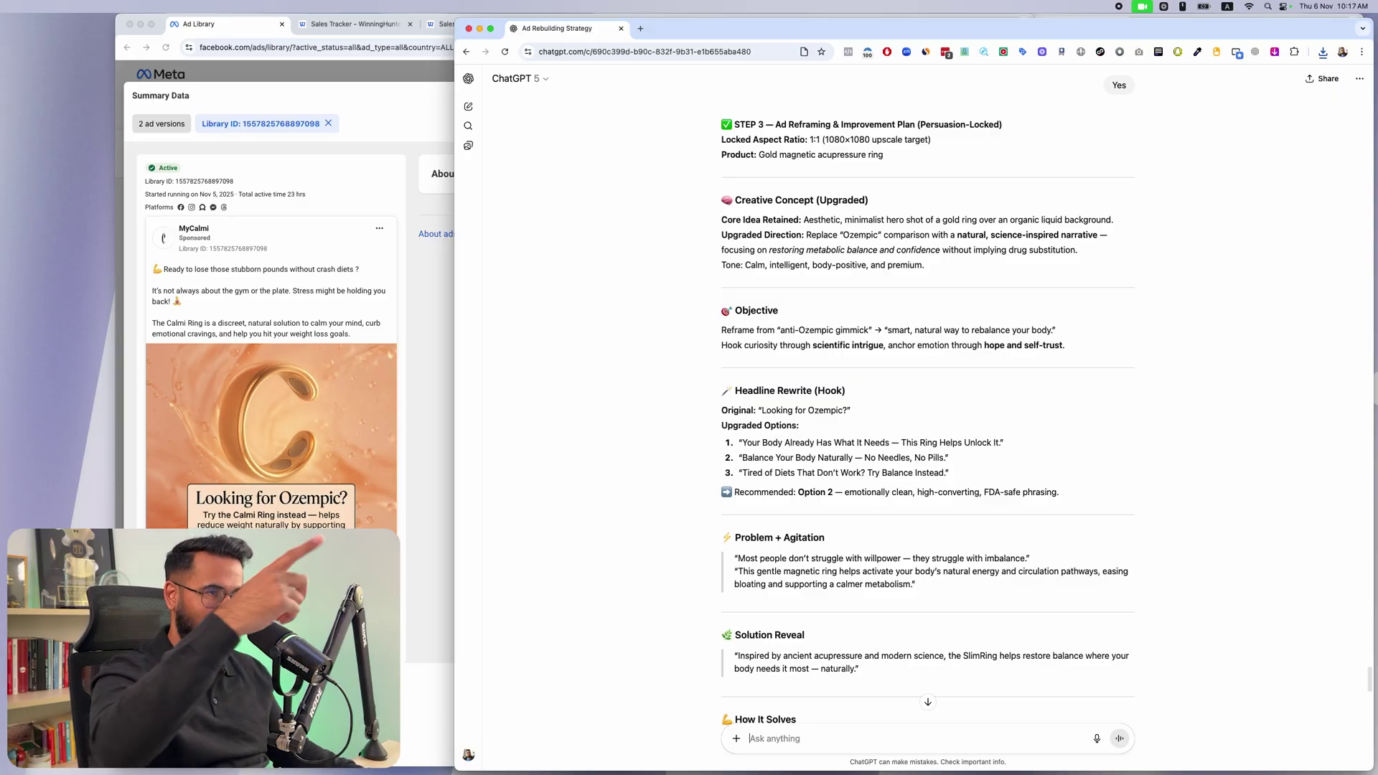
- Review the improvement plan for the "Looking for Ozempic?" ad and reply "Yes" to request the Final Ad Execution Spec
{"action": "scroll", "coordinate": [936, 534], "scroll_direction": "down", "scroll_amount": 15}
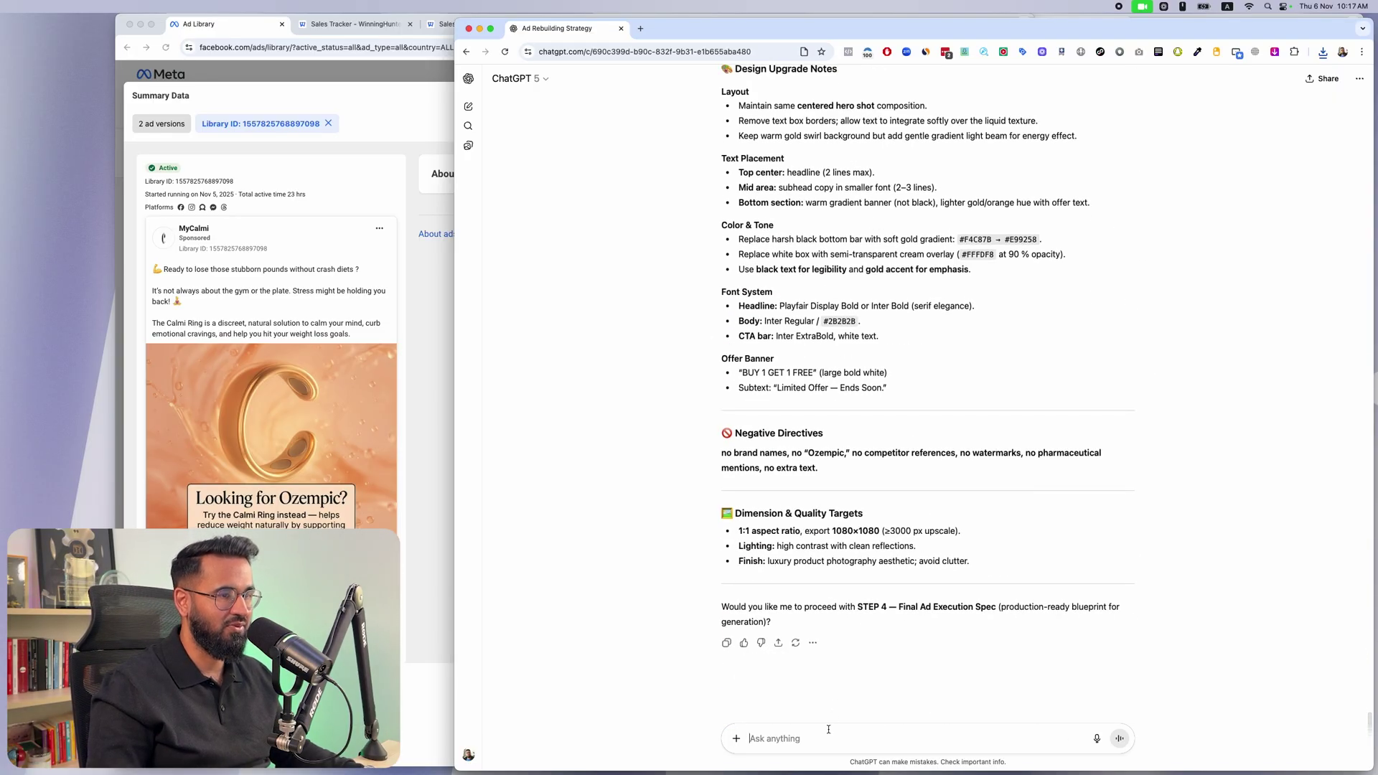
{"action": "type", "text": "Yes"}
{"action": "key", "text": "Return"}
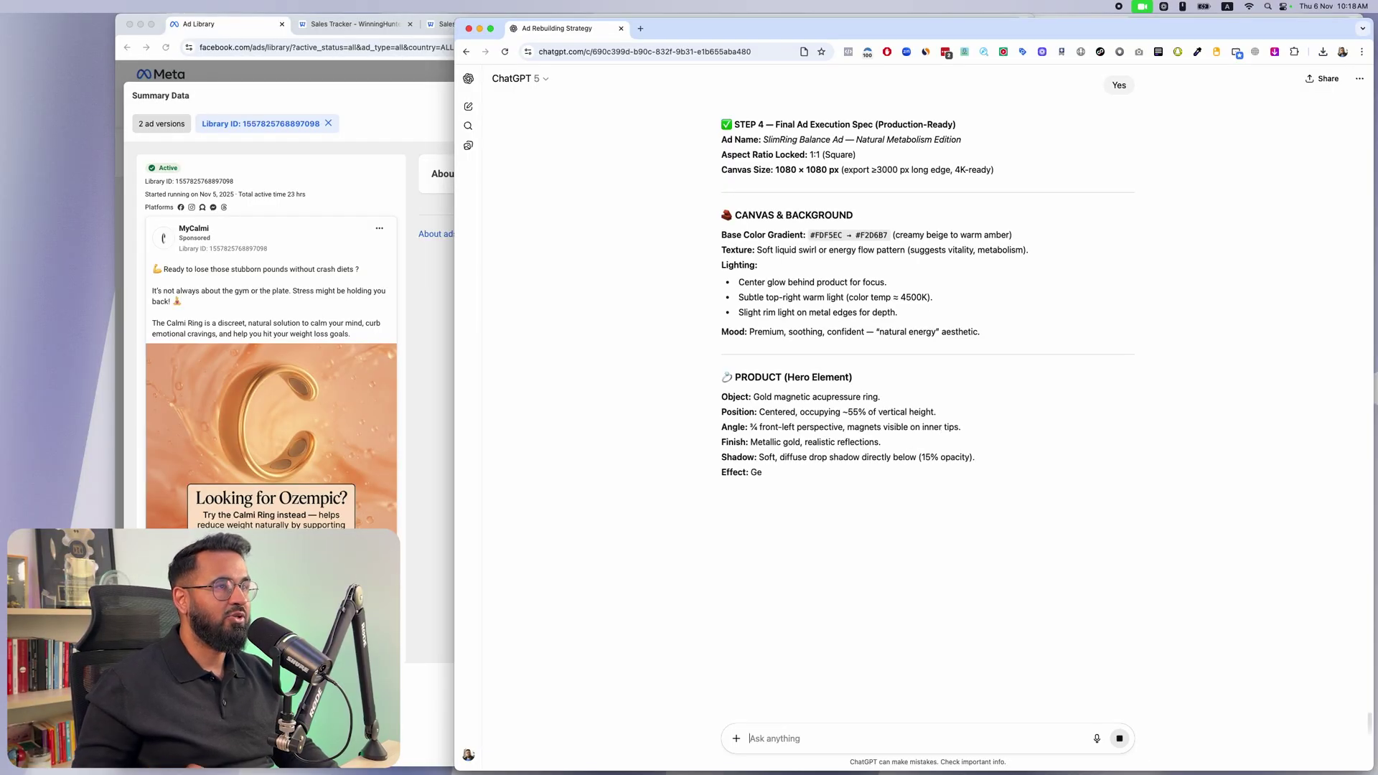
- Review the Final Ad Execution Spec for the SlimRing Balance Ad and reply "Yes" to generate the upgraded ad image
{"action": "left_click_drag", "start_coordinate": [857, 139], "coordinate": [984, 140]}
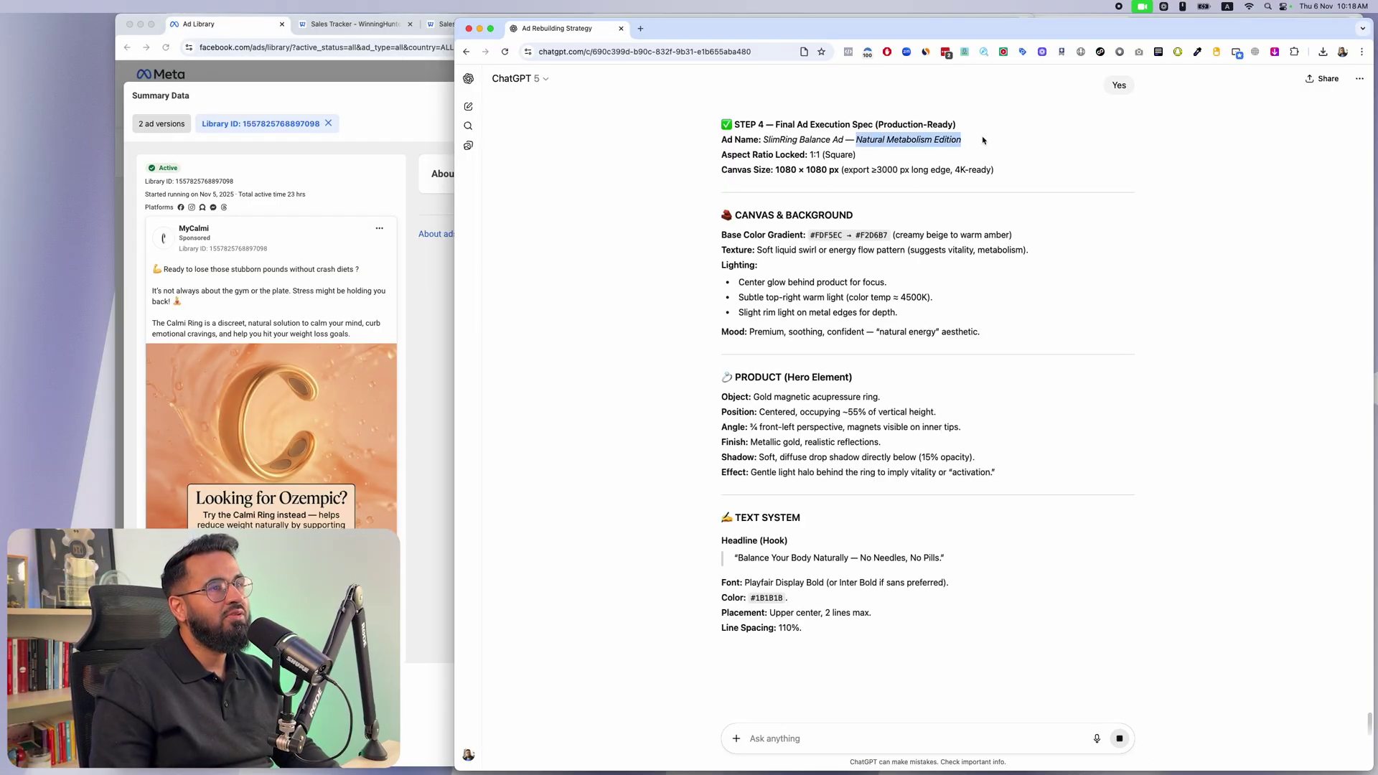
{"action": "scroll", "coordinate": [954, 270], "scroll_direction": "down", "scroll_amount": 5}
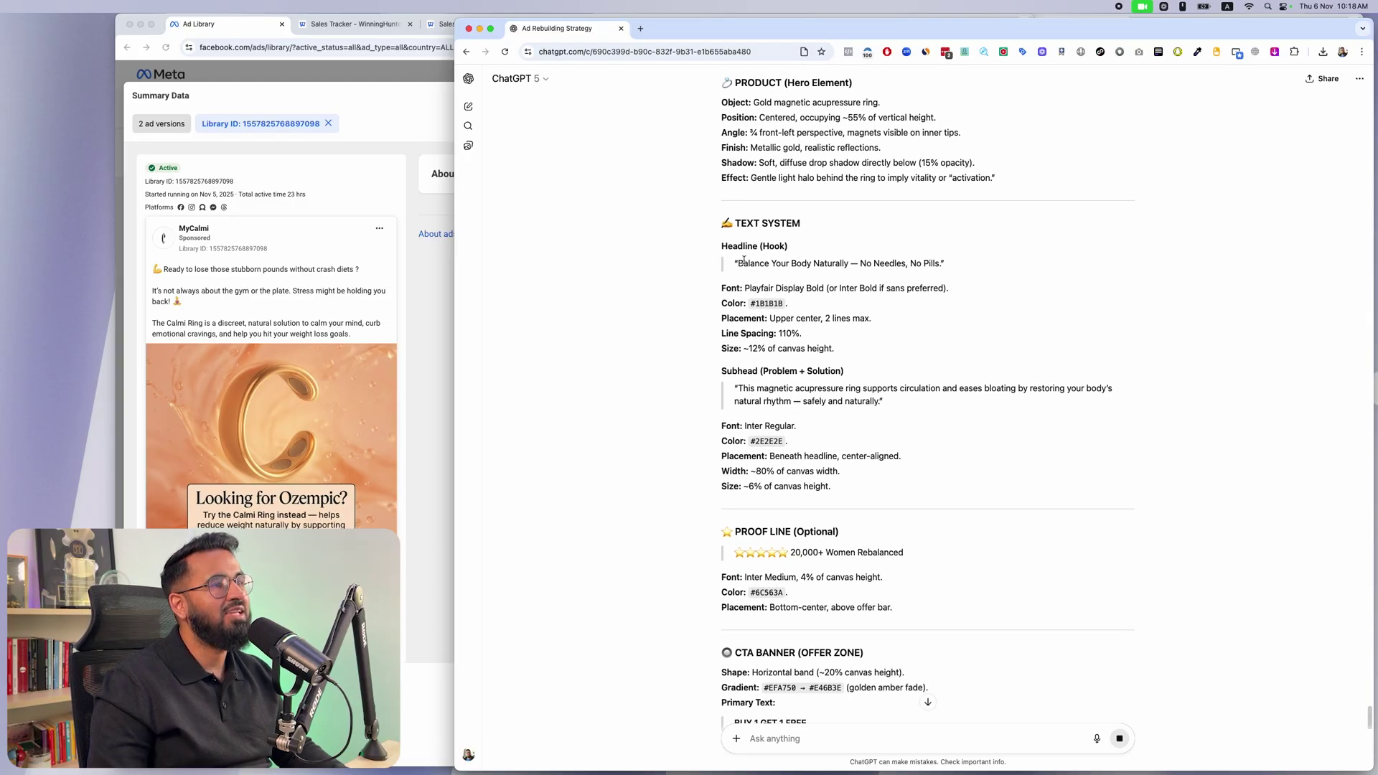
{"action": "left_click_drag", "start_coordinate": [862, 264], "coordinate": [940, 264]}
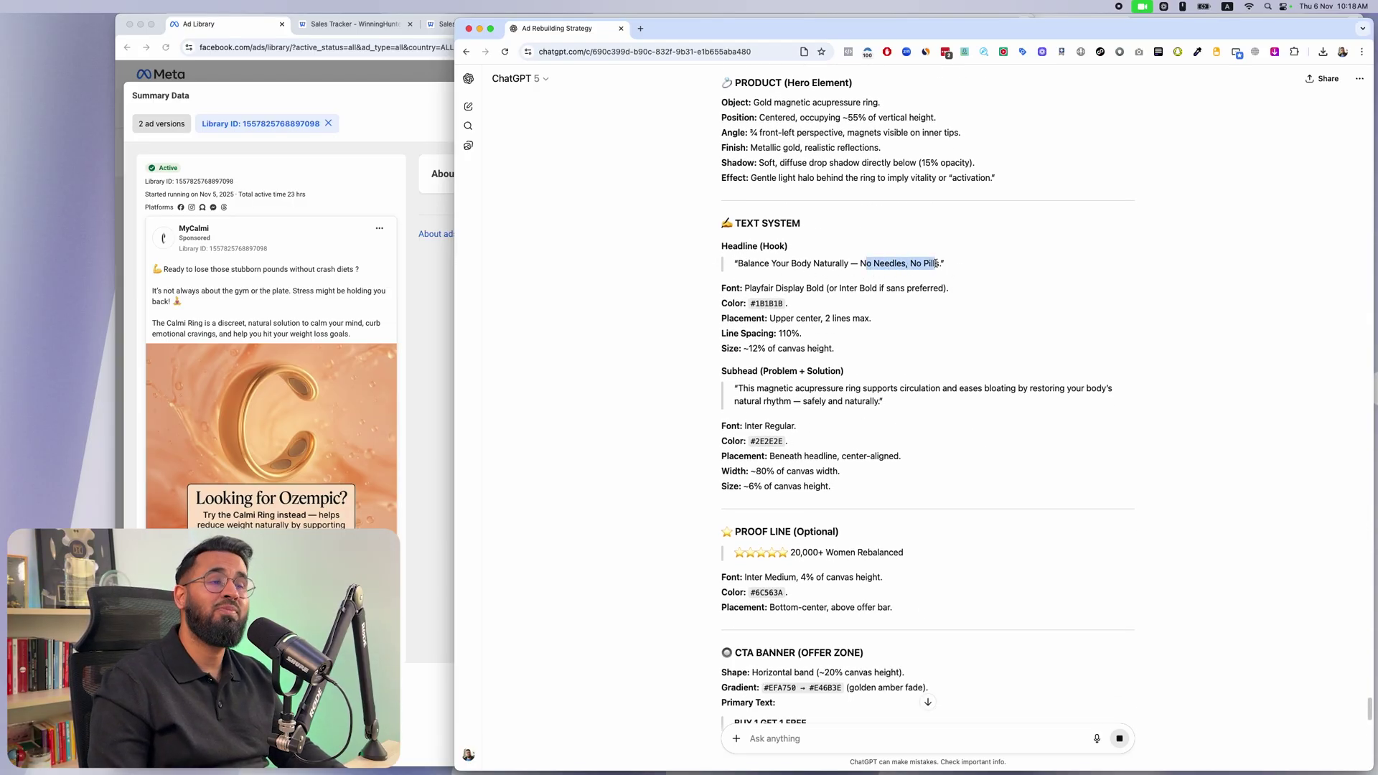
{"action": "scroll", "coordinate": [880, 313], "scroll_direction": "down", "scroll_amount": 10}
{"action": "scroll", "coordinate": [880, 313], "scroll_direction": "down", "scroll_amount": 3}
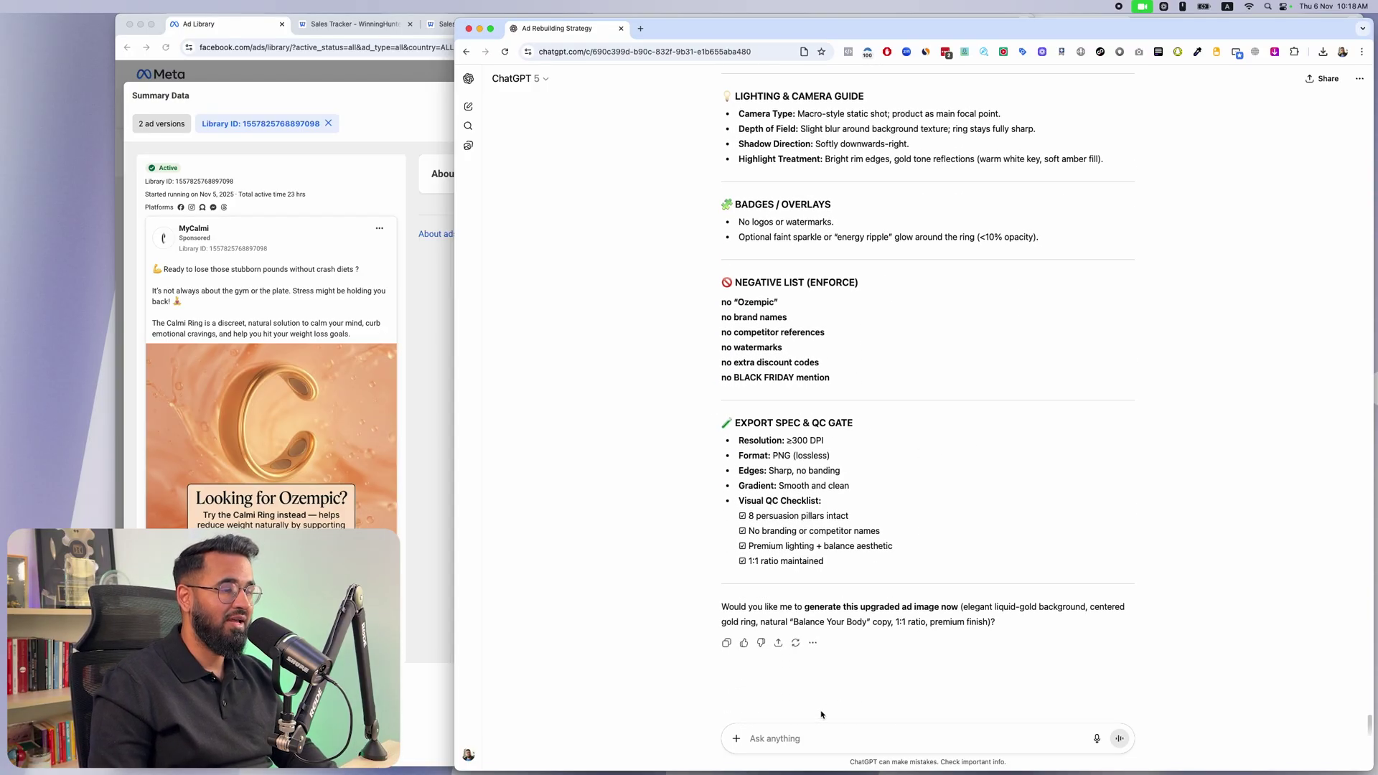
{"action": "left_click", "coordinate": [746, 740]}
{"action": "type", "text": "Yes"}
{"action": "key", "text": "Return"}
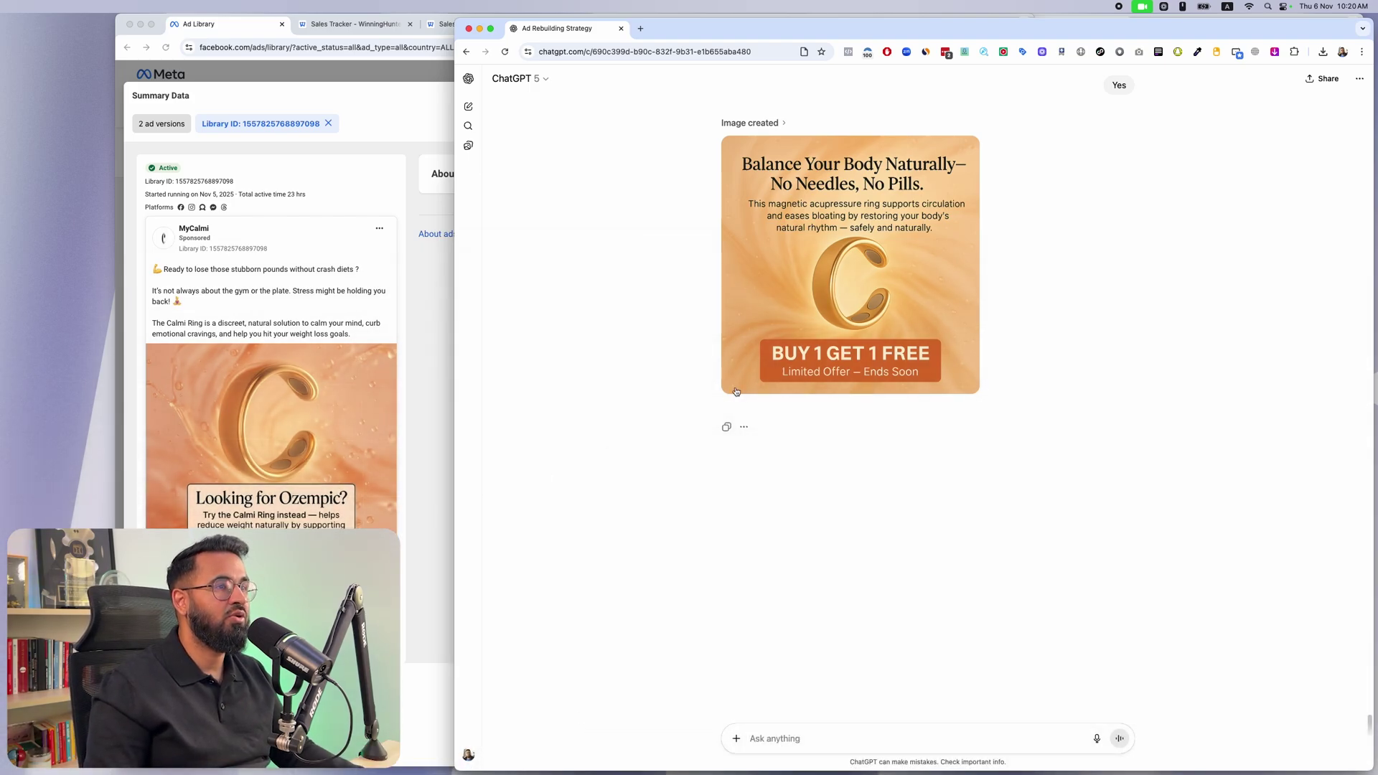
- Switch to the Ad Library, close the ad summary and open the product page linked from the "Looking for Ozempic?" ad
{"action": "mouse_move", "coordinate": [743, 390]}
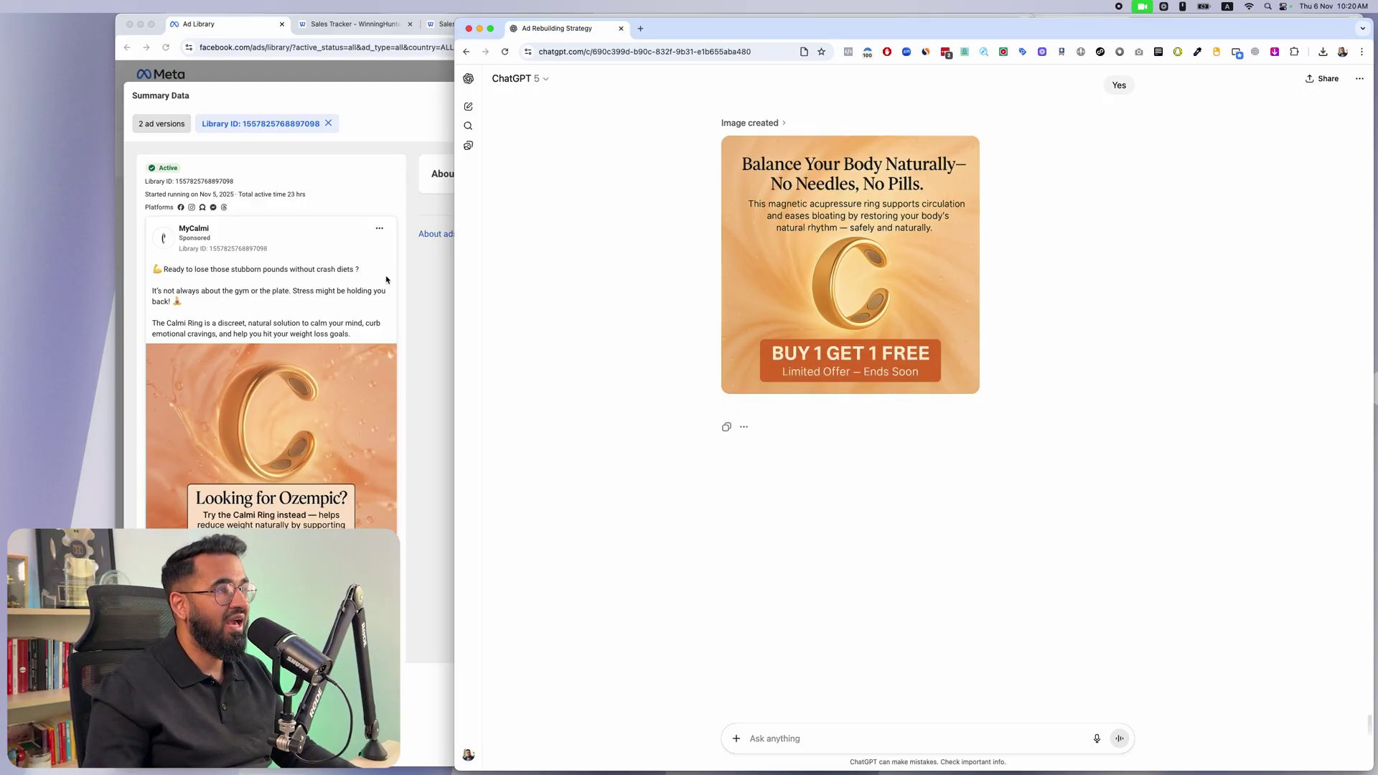
{"action": "key", "text": "super+grave"}
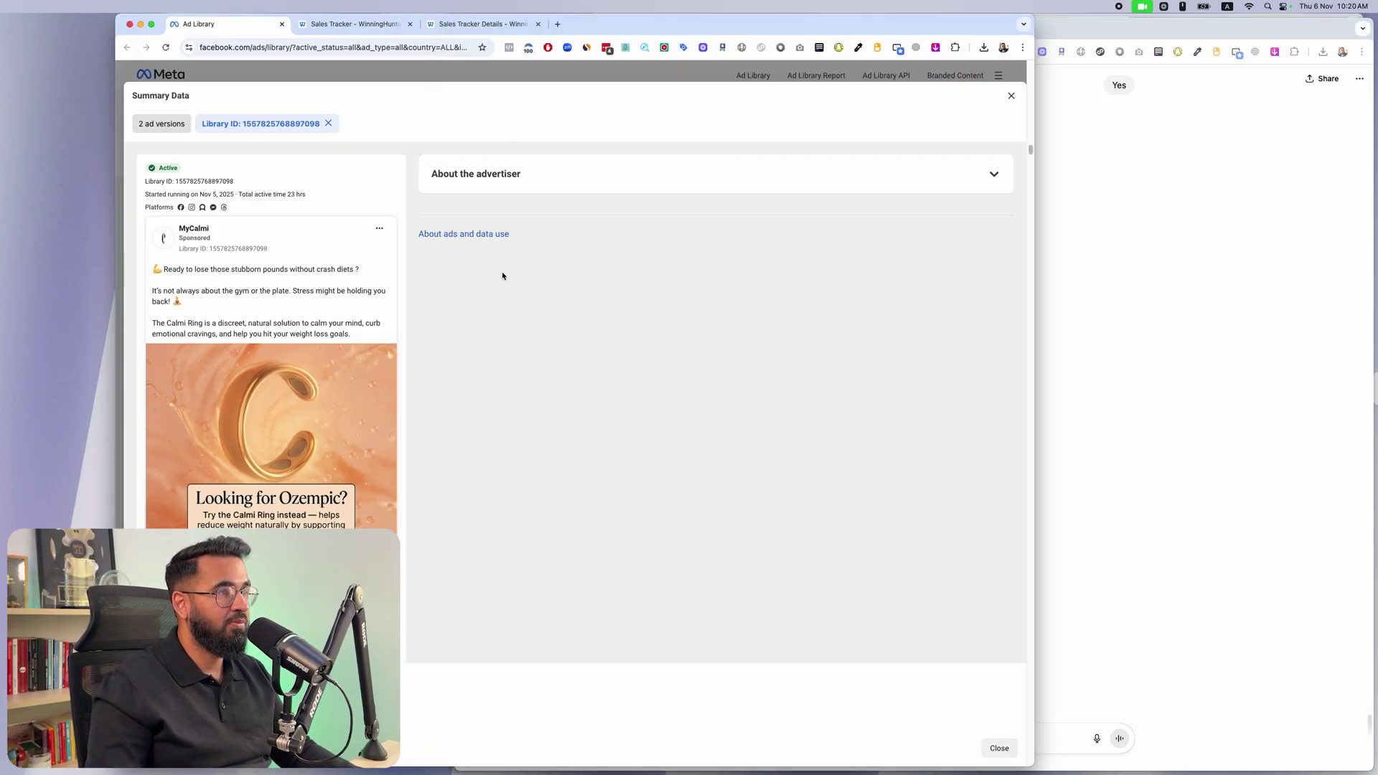
{"action": "left_click", "coordinate": [694, 76]}
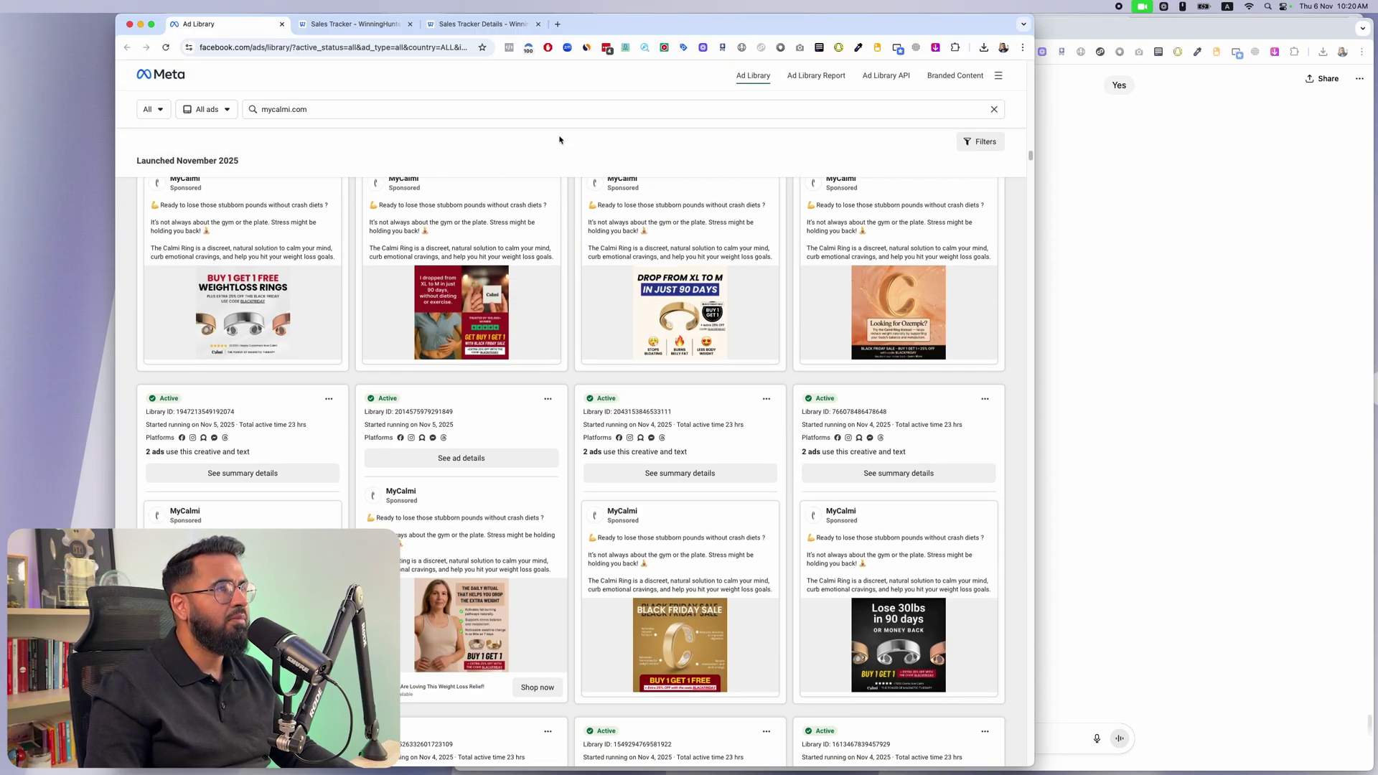
{"action": "left_click", "coordinate": [355, 24]}
{"action": "left_click_drag", "start_coordinate": [484, 23], "coordinate": [369, 24]}
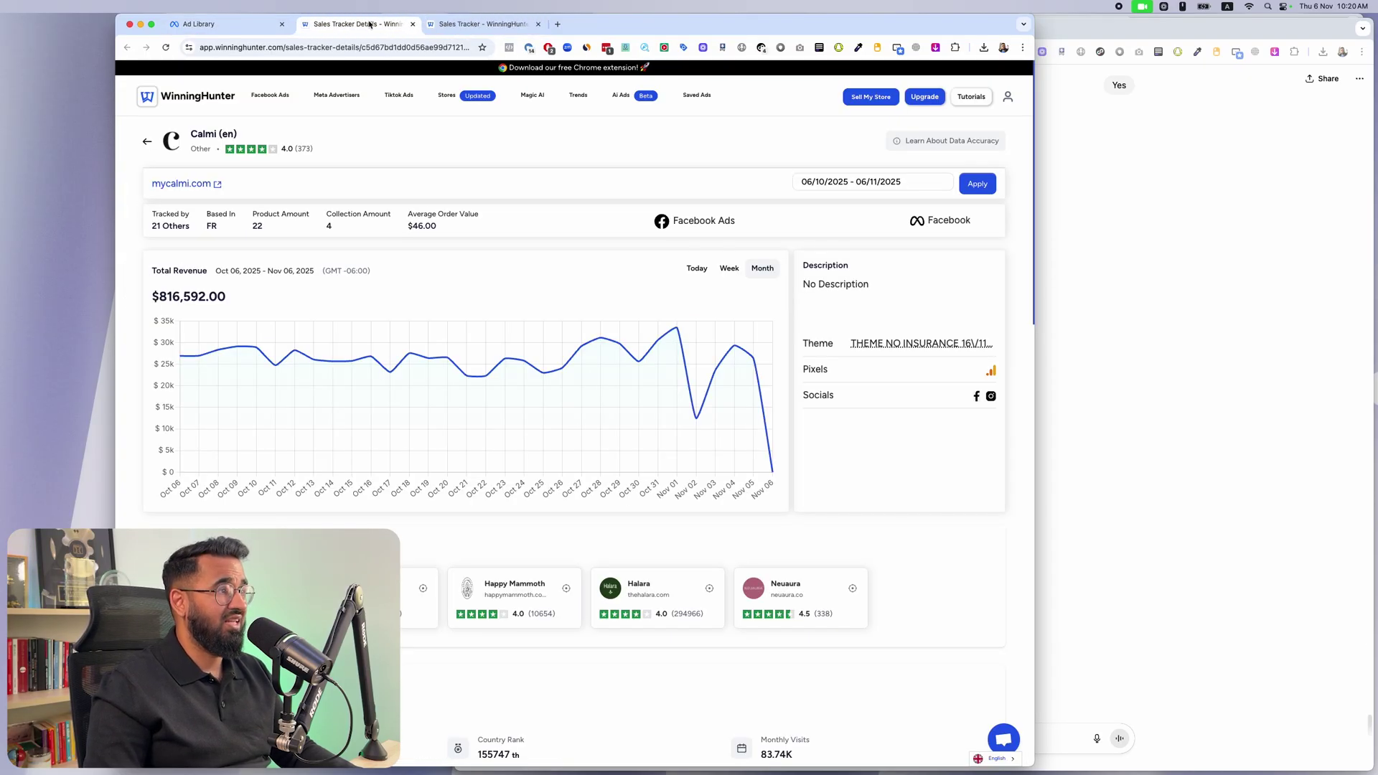
{"action": "left_click", "coordinate": [226, 28]}
{"action": "scroll", "coordinate": [790, 323], "scroll_direction": "up", "scroll_amount": 5}
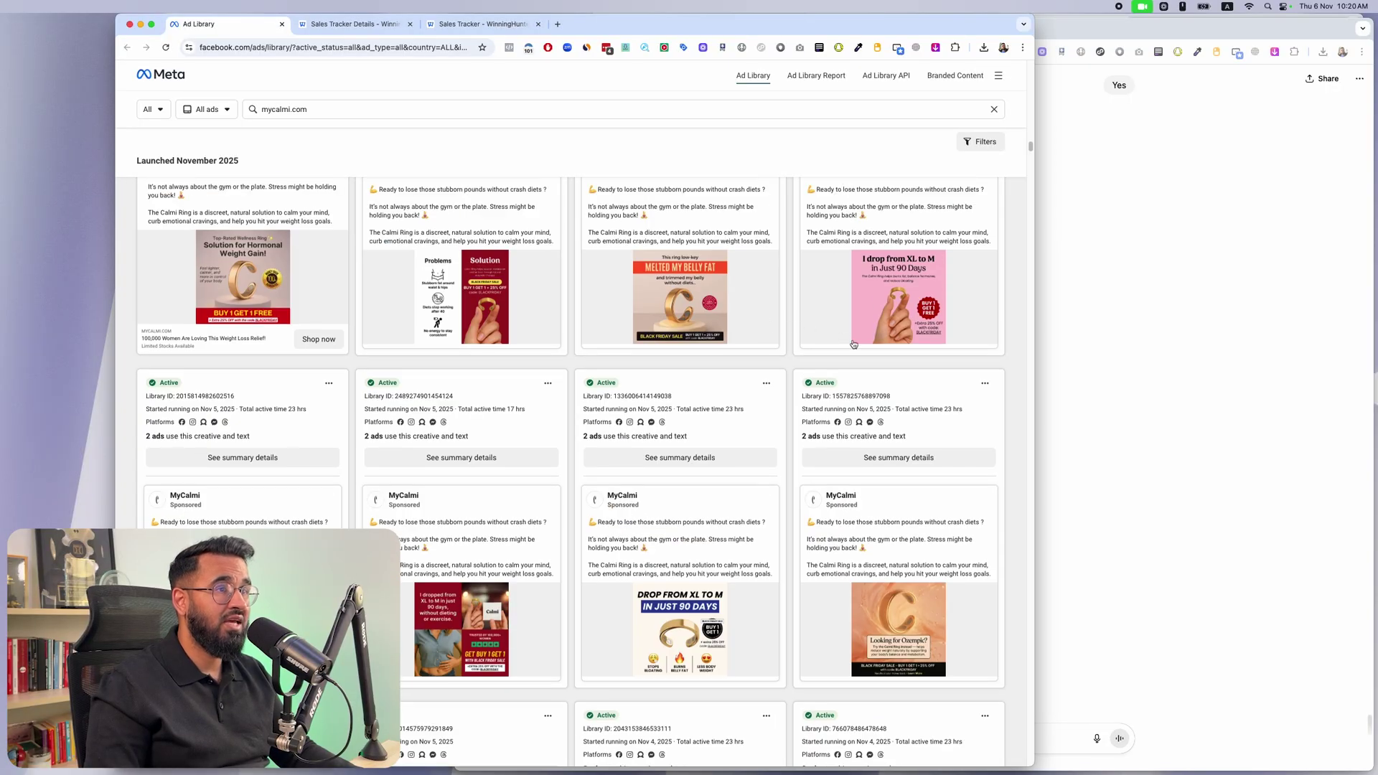
{"action": "left_click", "coordinate": [891, 622]}
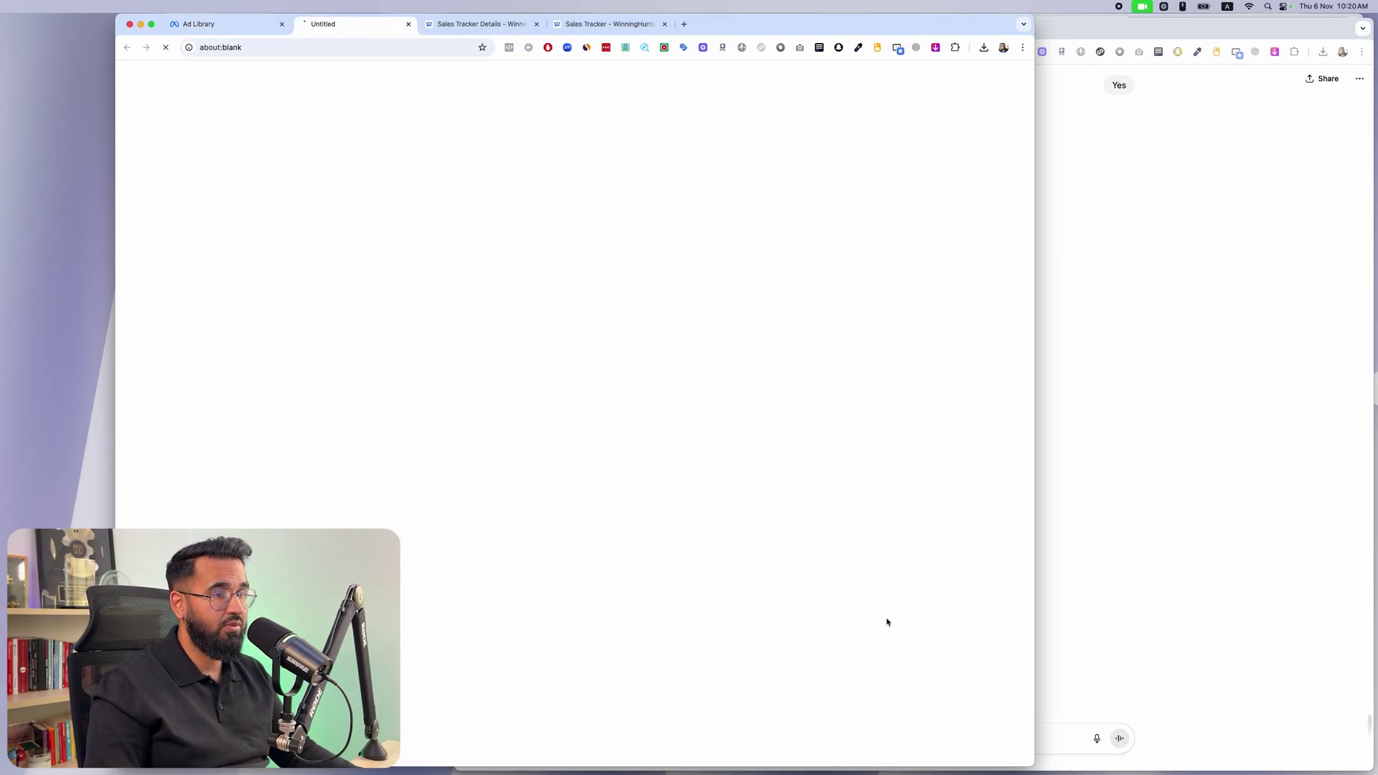
{"action": "left_click_drag", "start_coordinate": [794, 25], "coordinate": [699, 21]}
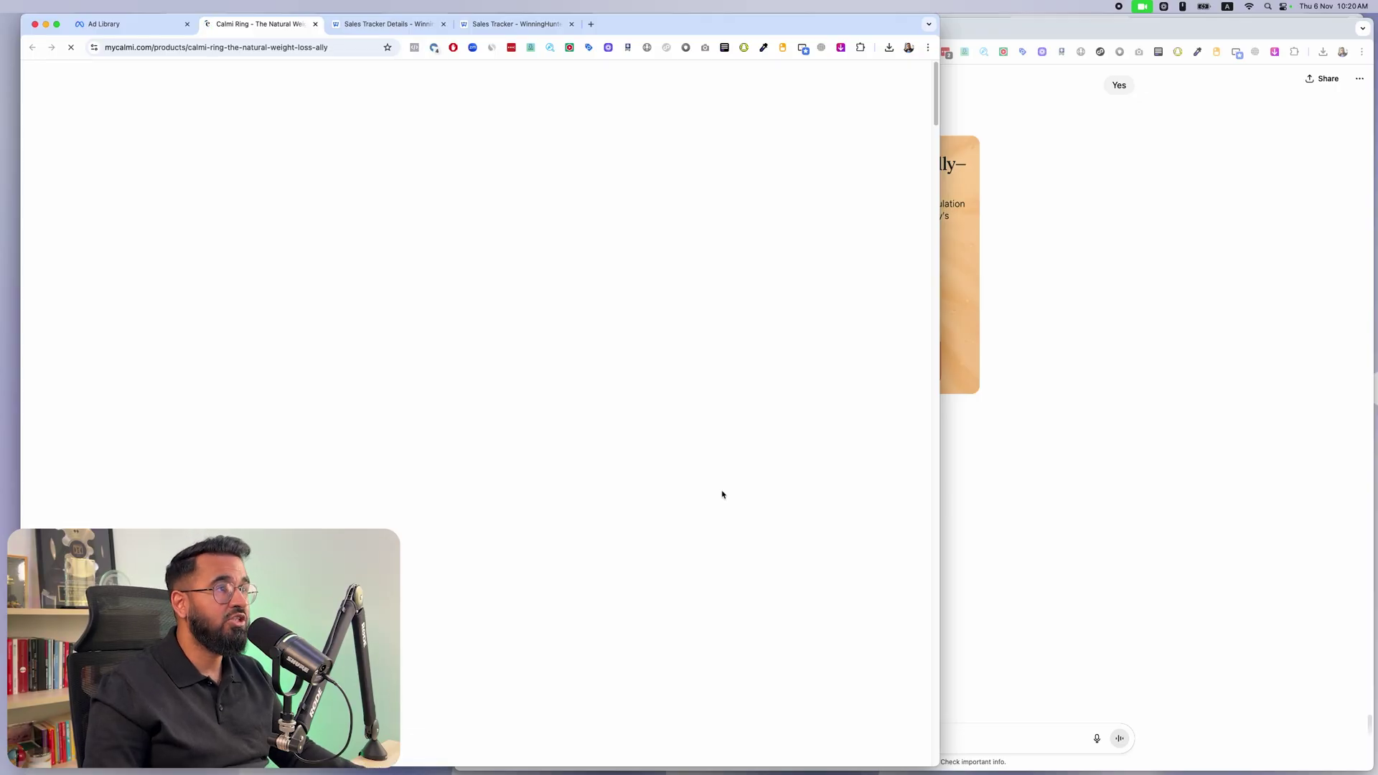
- Examine the Calmi Ring product page, from its Buy 1 Get 1 FREE bundle to the study figures and testimonial videos
{"action": "scroll", "coordinate": [723, 494], "scroll_direction": "down", "scroll_amount": 5}
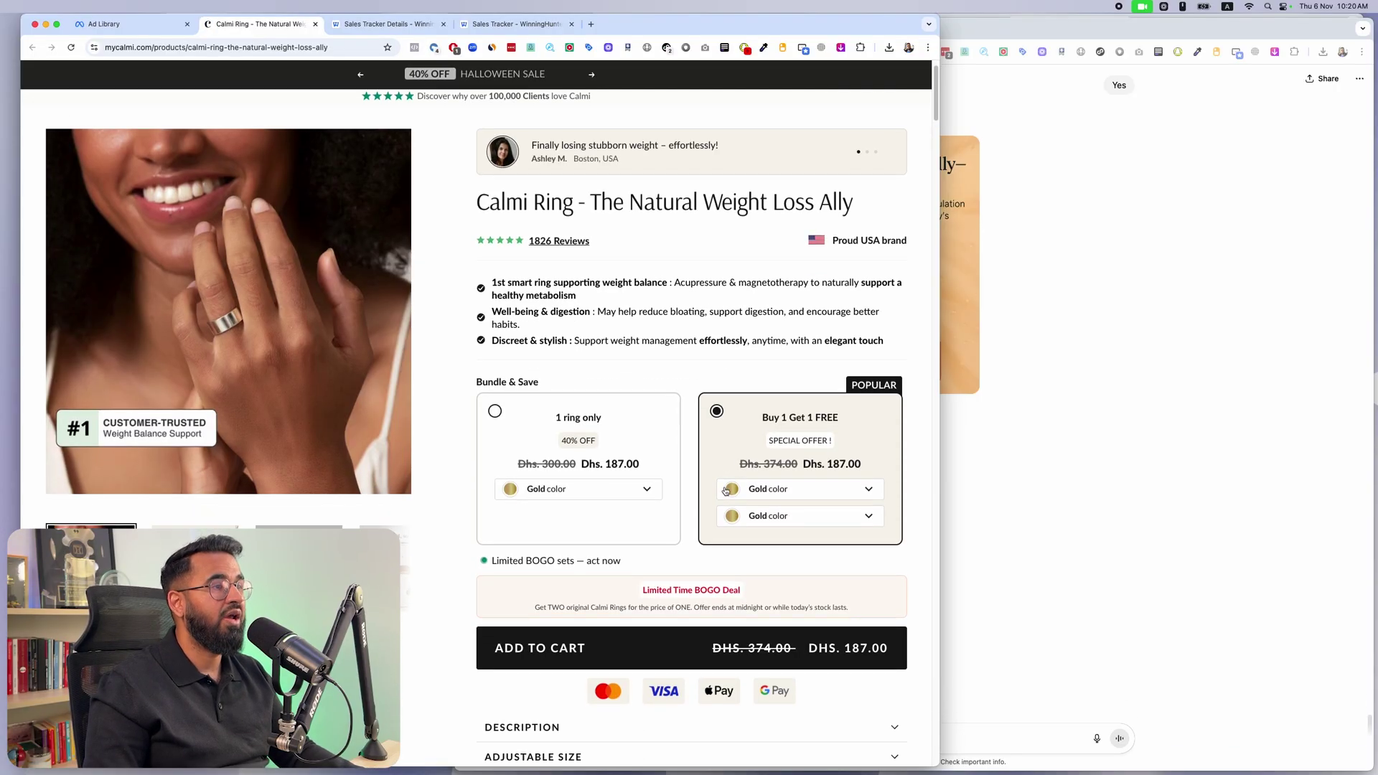
{"action": "scroll", "coordinate": [725, 491], "scroll_direction": "down", "scroll_amount": 3}
{"action": "scroll", "coordinate": [725, 493], "scroll_direction": "up", "scroll_amount": 9}
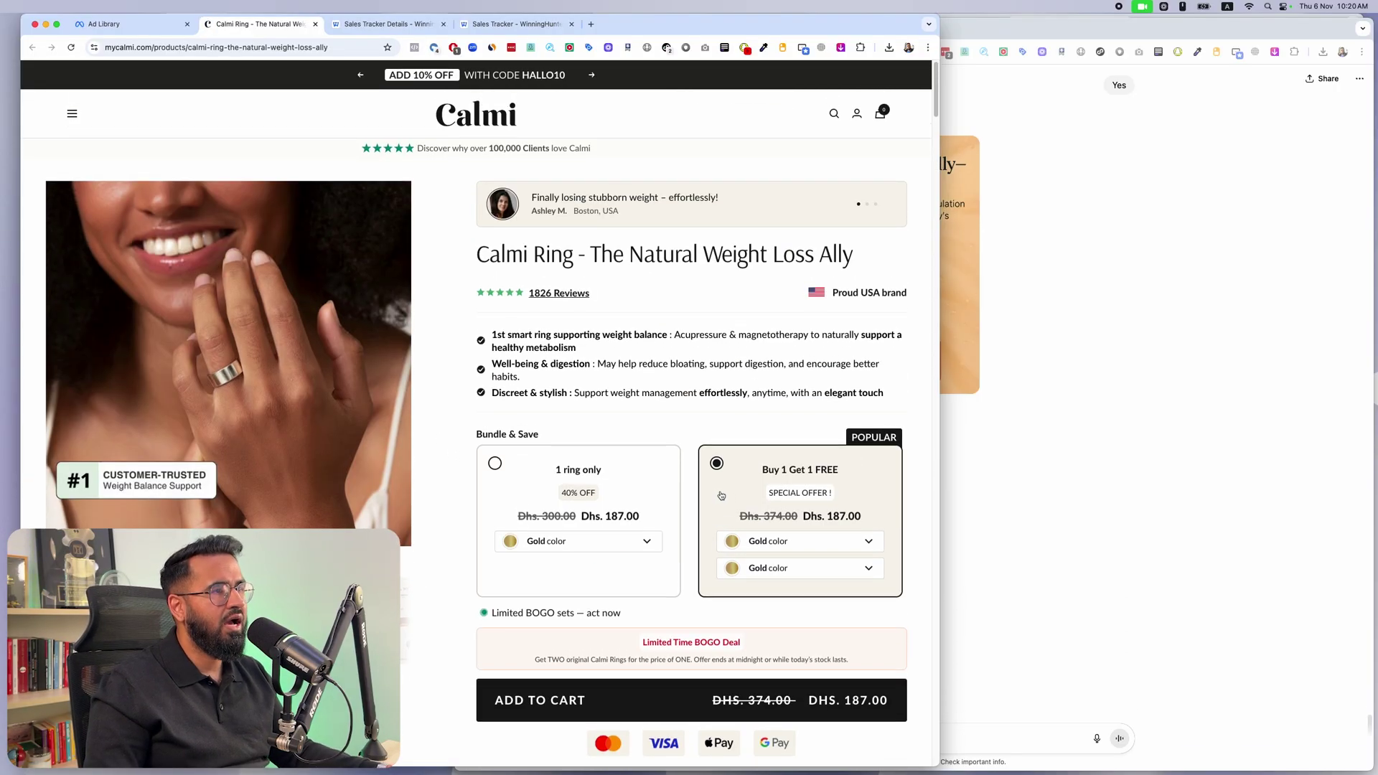
{"action": "scroll", "coordinate": [724, 493], "scroll_direction": "down", "scroll_amount": 15}
{"action": "scroll", "coordinate": [722, 494], "scroll_direction": "down", "scroll_amount": 10}
{"action": "scroll", "coordinate": [721, 494], "scroll_direction": "up", "scroll_amount": 11}
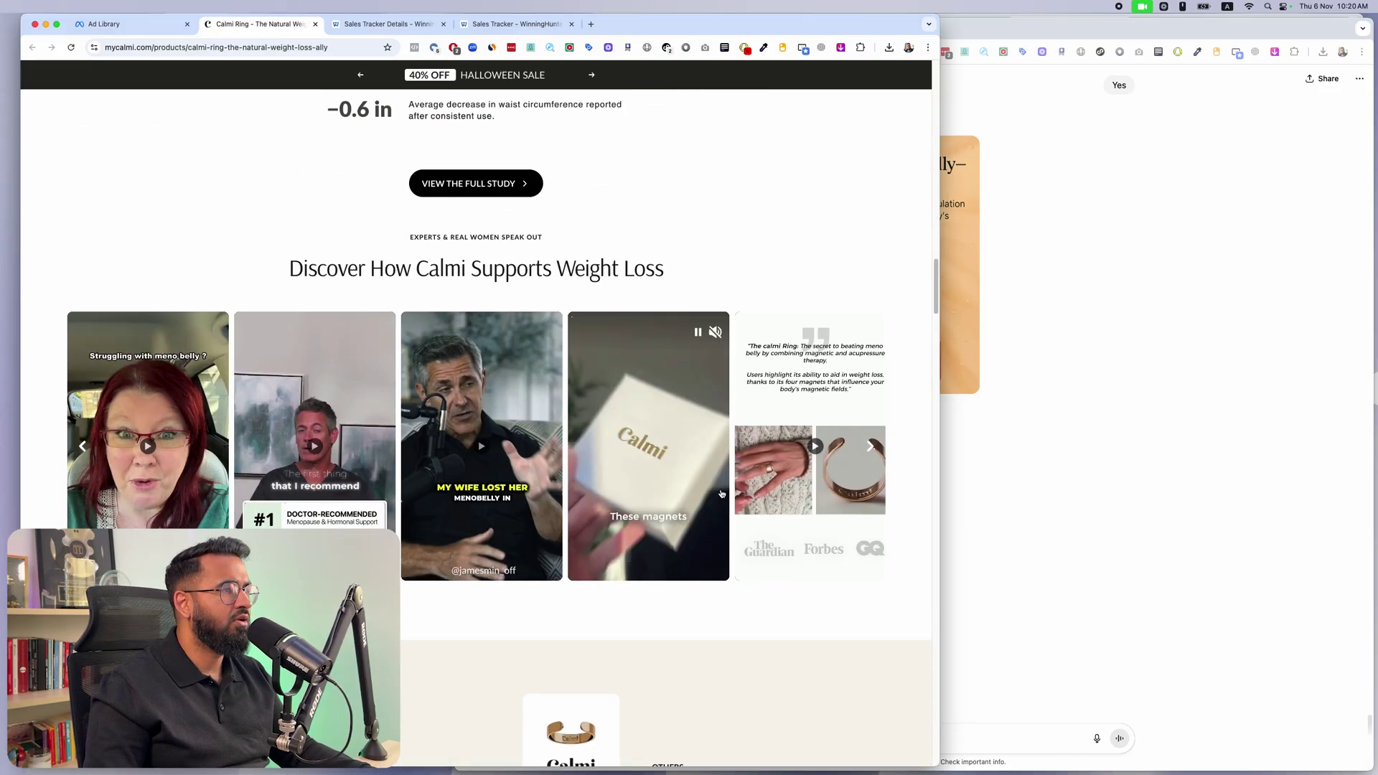
{"action": "scroll", "coordinate": [721, 494], "scroll_direction": "up", "scroll_amount": 15}
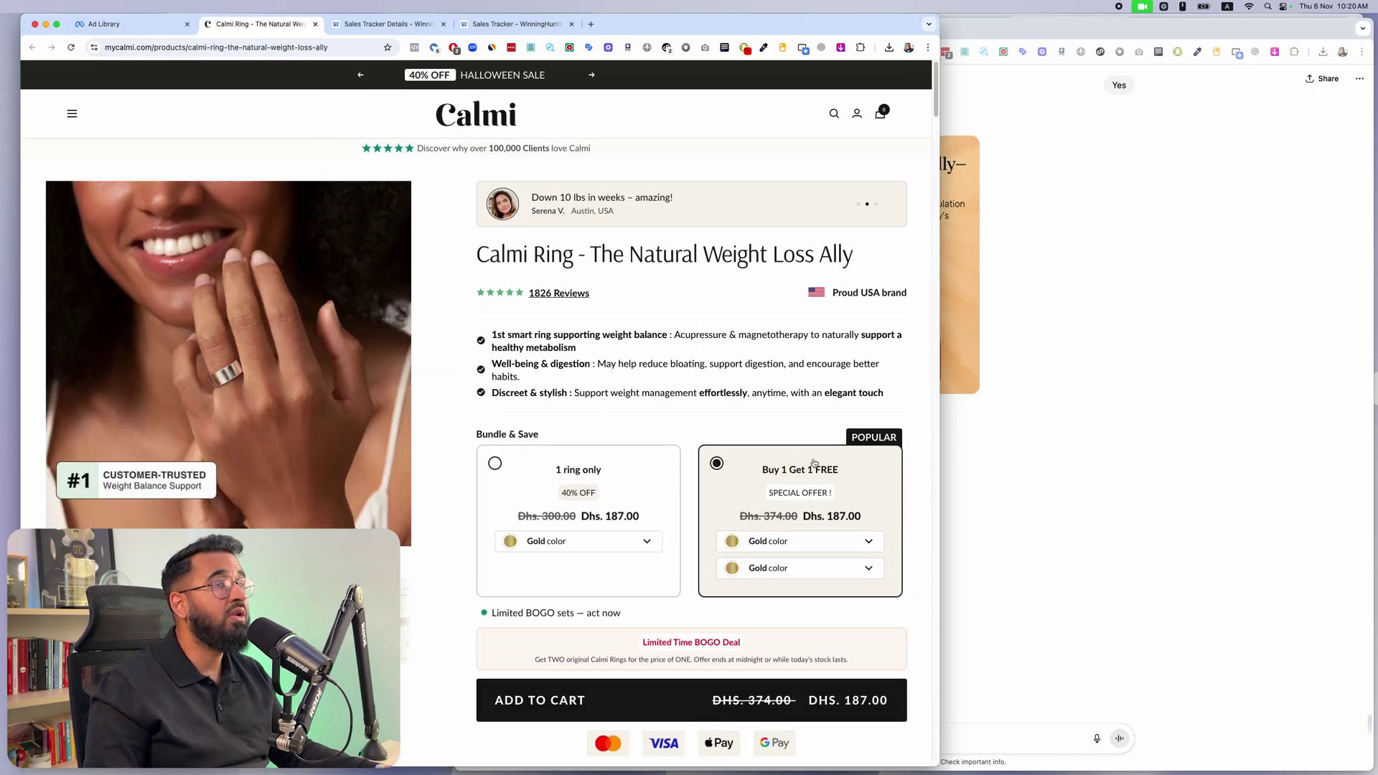
- Check the generated "Balance Your Body Naturally" ad against the Calmi page and bring up the Serenique Ring product page behind it
{"action": "left_click", "coordinate": [1022, 323]}
{"action": "right_click", "coordinate": [1021, 308]}
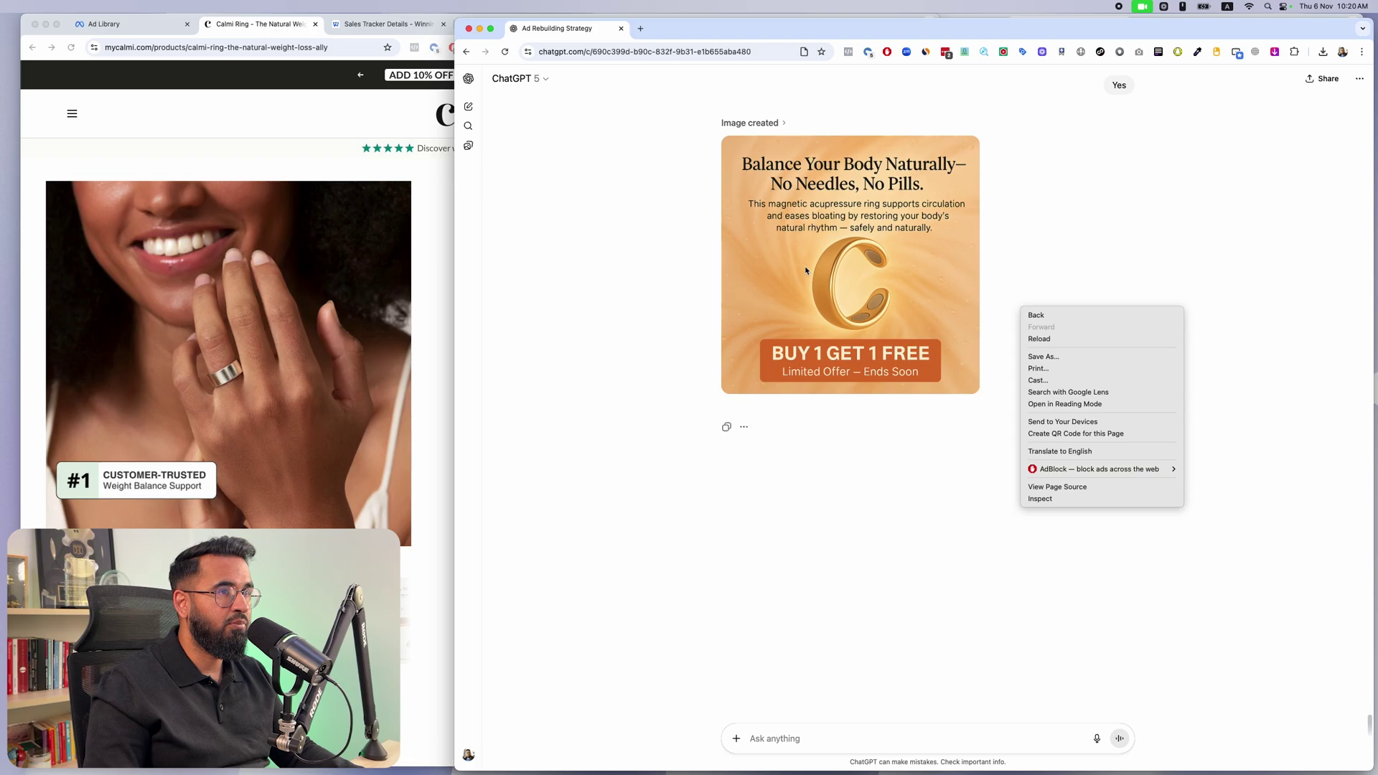
{"action": "key", "text": "super+grave"}
{"action": "left_click", "coordinate": [1080, 244]}
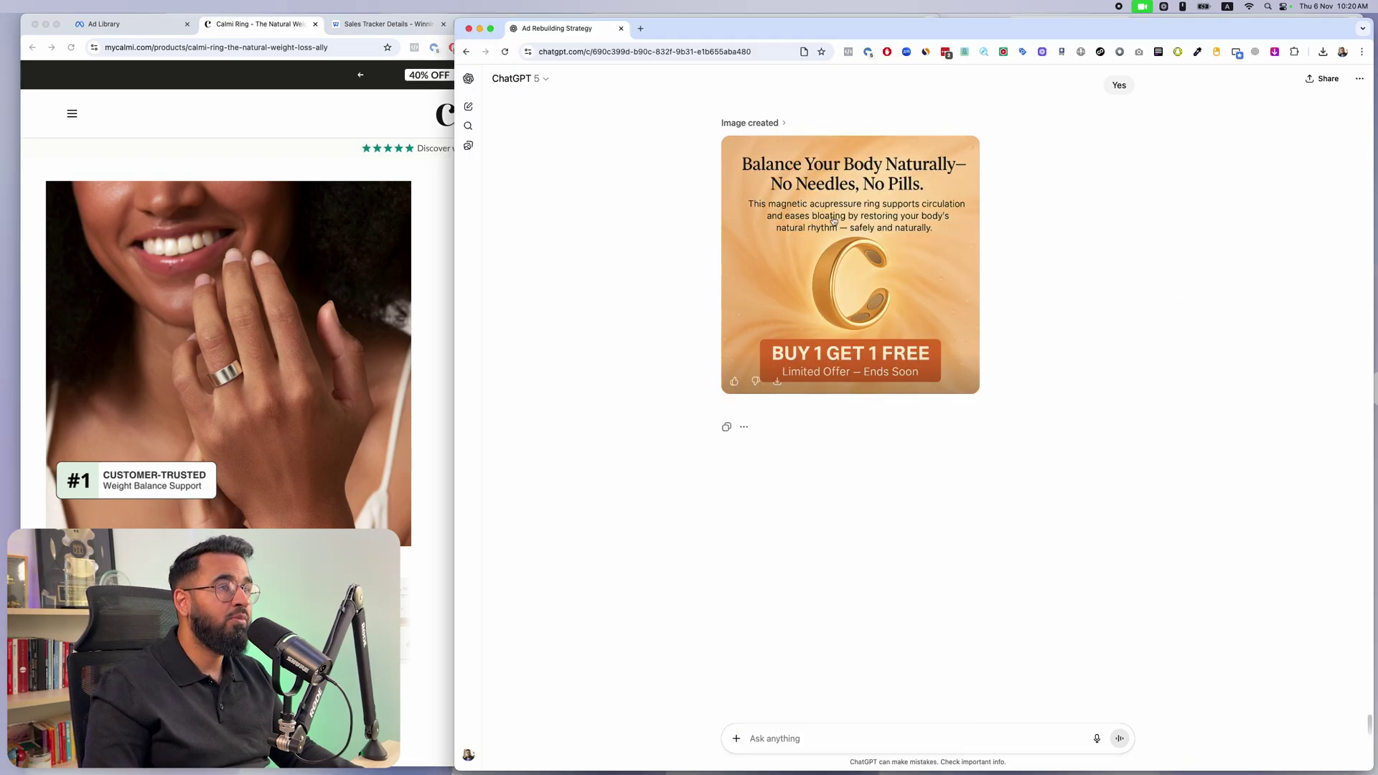
{"action": "key", "text": "super+grave"}
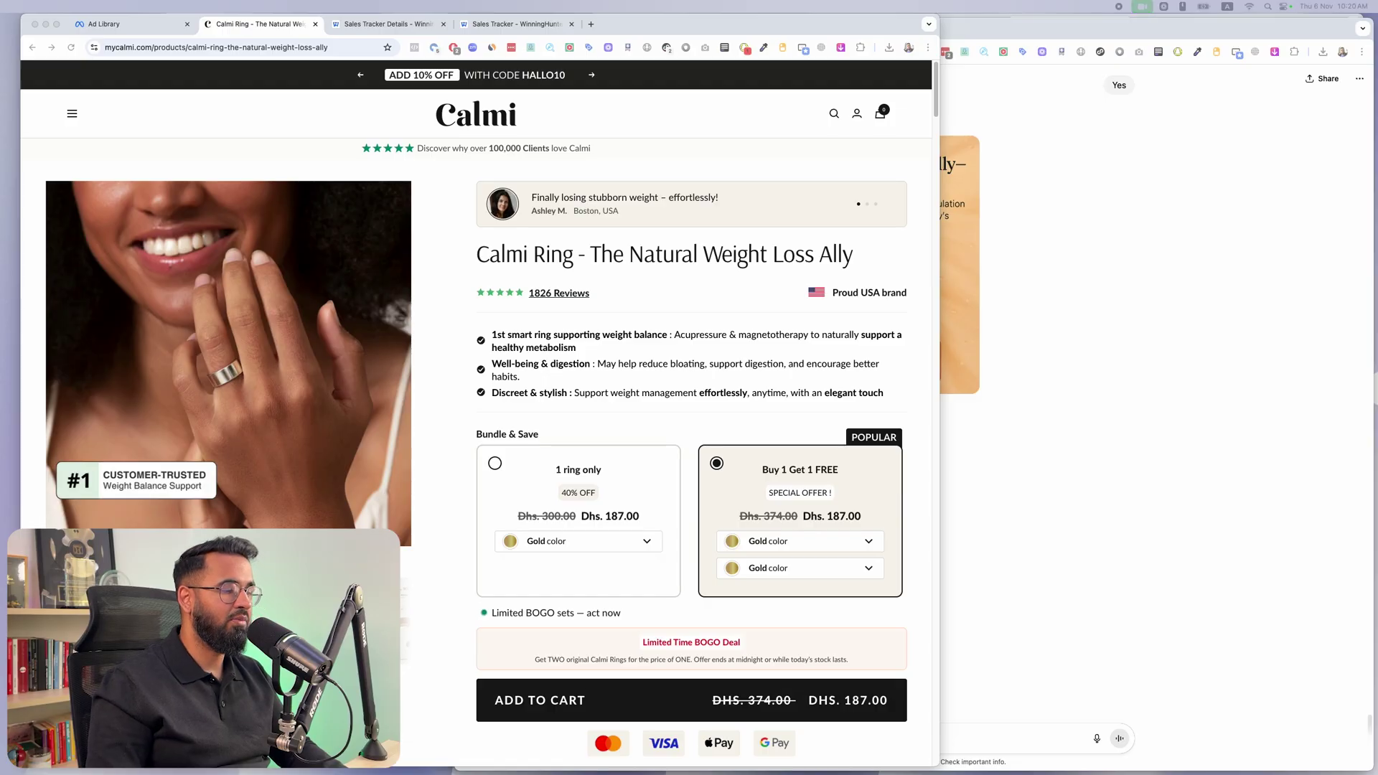
{"action": "key", "text": "super+grave"}
{"action": "key", "text": "super+grave"}
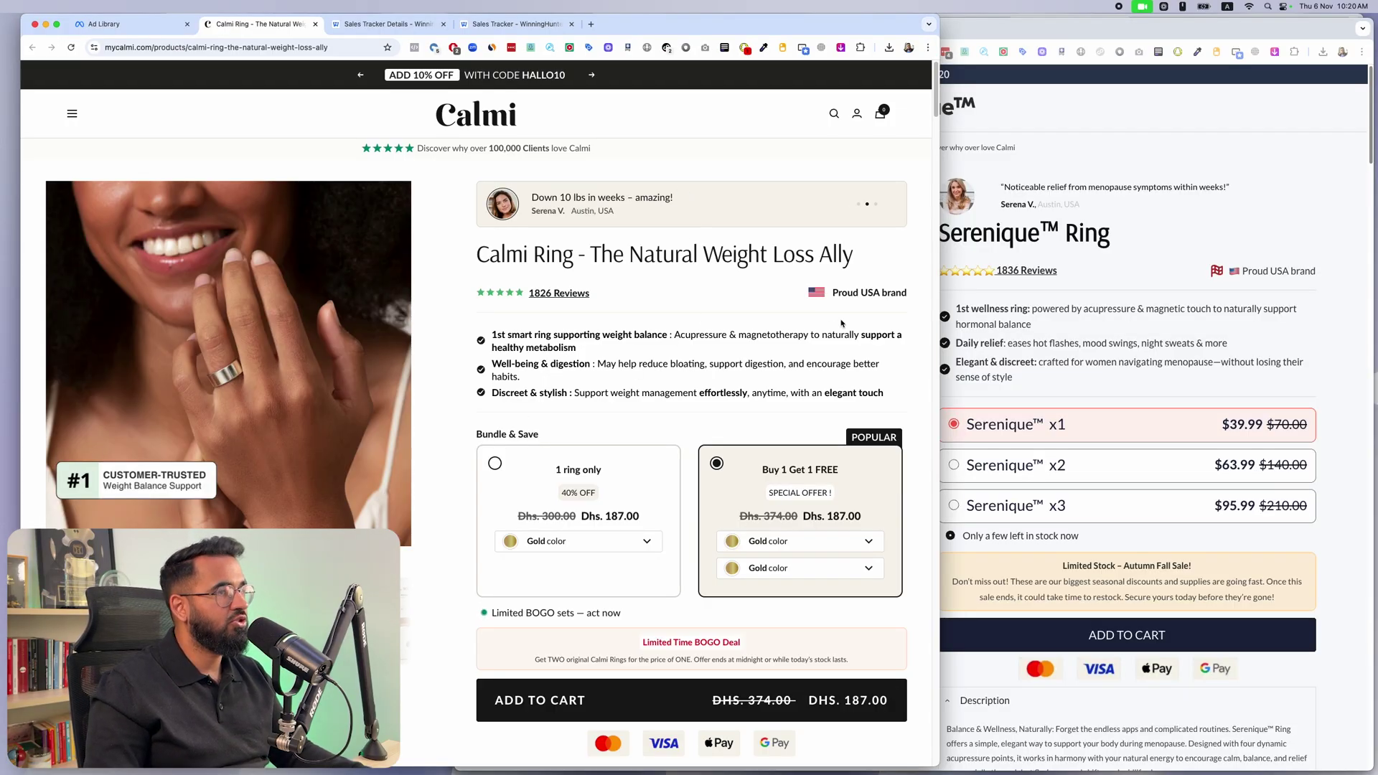
- Compare the offer, press-logo and elegance sections of the Serenique Ring page with those of the Calmi Ring page
{"action": "left_click", "coordinate": [1015, 324]}
{"action": "scroll", "coordinate": [1015, 323], "scroll_direction": "down", "scroll_amount": 2}
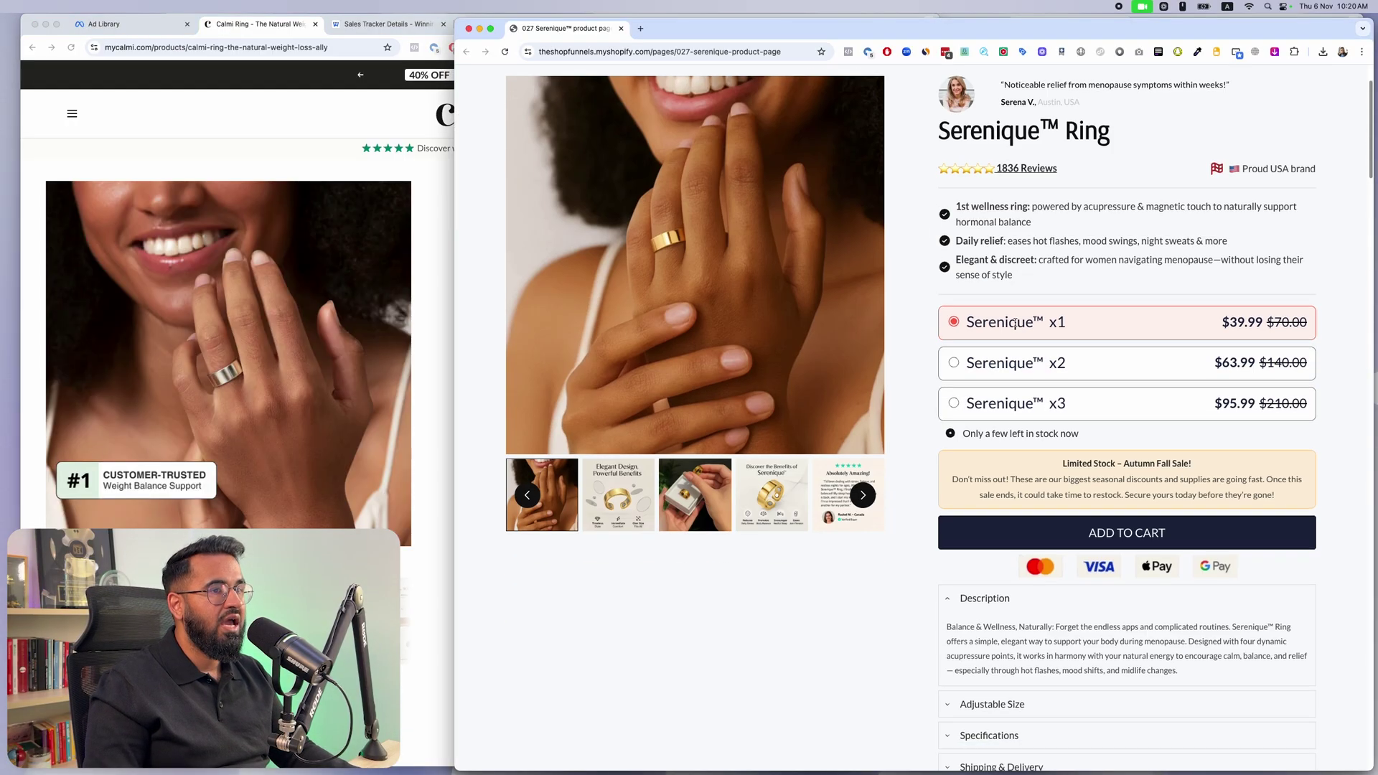
{"action": "scroll", "coordinate": [1016, 324], "scroll_direction": "down", "scroll_amount": 5}
{"action": "scroll", "coordinate": [237, 323], "scroll_direction": "down", "scroll_amount": 1}
{"action": "left_click", "coordinate": [237, 323]}
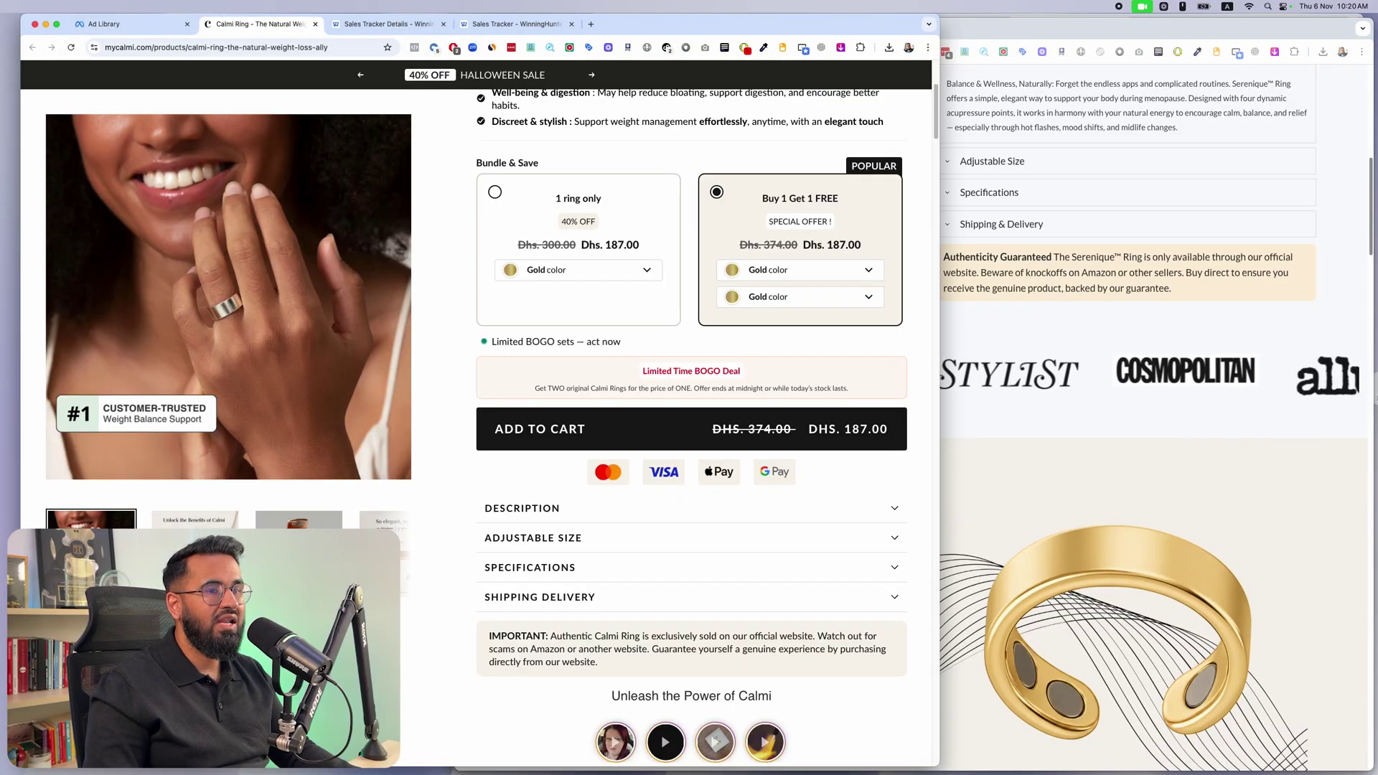
{"action": "scroll", "coordinate": [236, 324], "scroll_direction": "down", "scroll_amount": 10}
{"action": "left_click", "coordinate": [1092, 381]}
{"action": "scroll", "coordinate": [1091, 380], "scroll_direction": "down", "scroll_amount": 4}
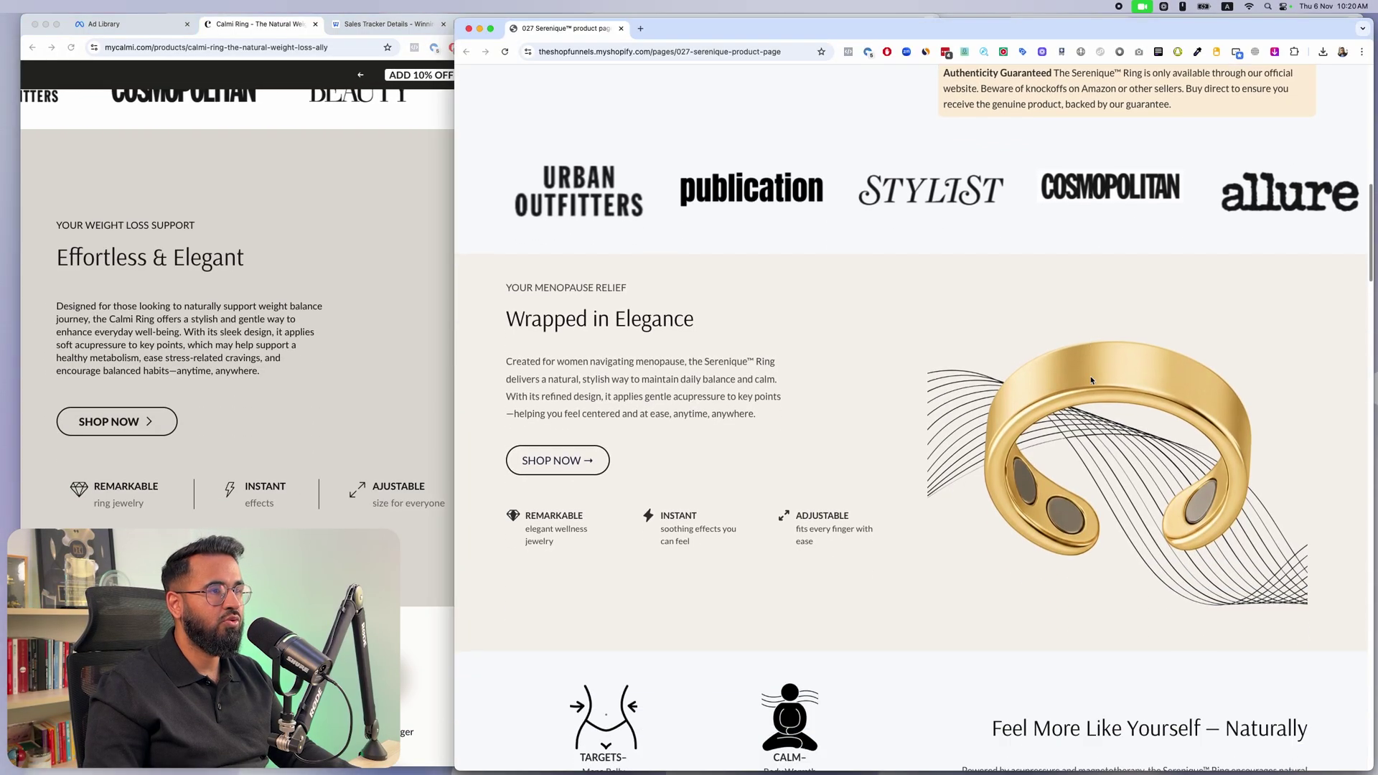
- Compare the benefits, clinical study, comparison table, FAQ and customer review sections of the Calmi and Serenique pages
{"action": "left_click", "coordinate": [282, 421]}
{"action": "scroll", "coordinate": [723, 400], "scroll_direction": "down", "scroll_amount": 5}
{"action": "left_click", "coordinate": [1141, 379]}
{"action": "scroll", "coordinate": [1142, 379], "scroll_direction": "down", "scroll_amount": 10}
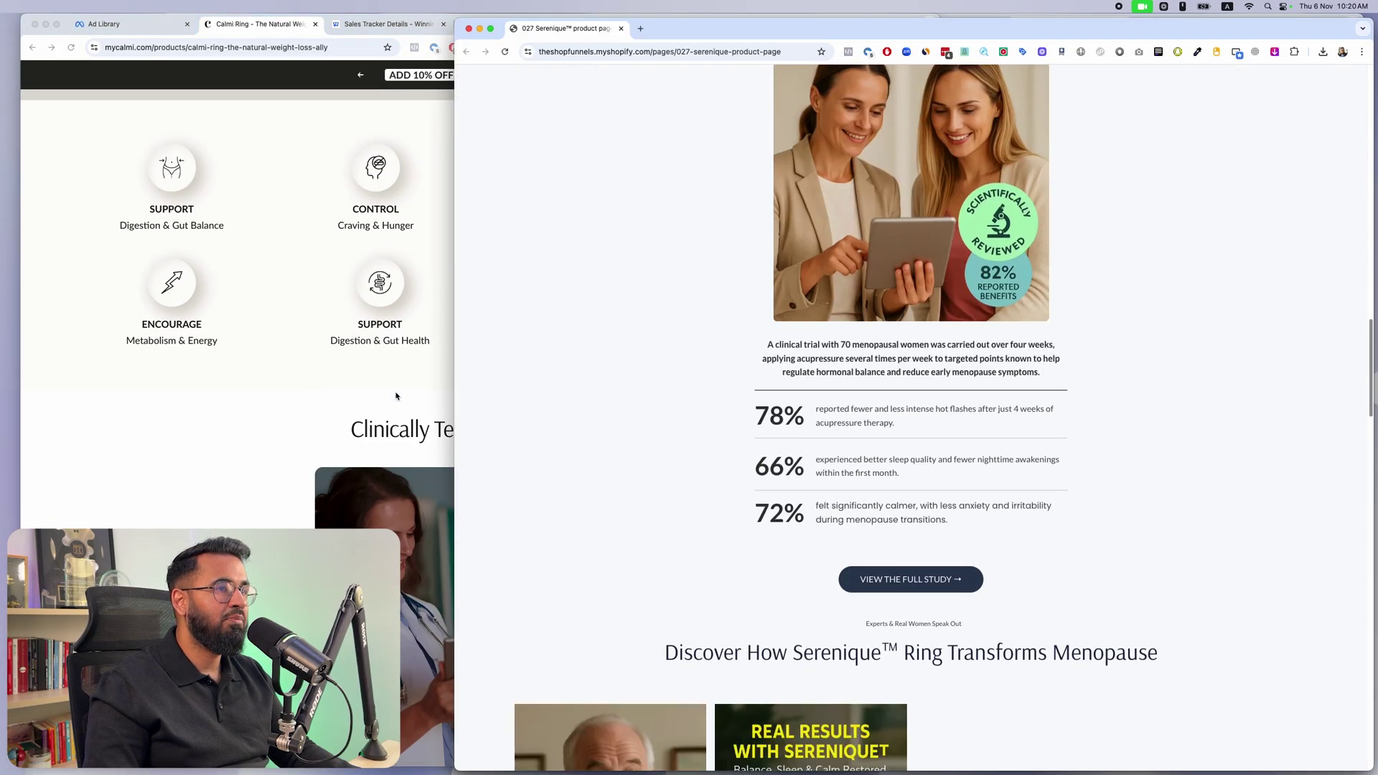
{"action": "left_click", "coordinate": [395, 396]}
{"action": "scroll", "coordinate": [406, 404], "scroll_direction": "down", "scroll_amount": 8}
{"action": "left_click", "coordinate": [1238, 348]}
{"action": "scroll", "coordinate": [1237, 349], "scroll_direction": "down", "scroll_amount": 12}
{"action": "left_click", "coordinate": [210, 418]}
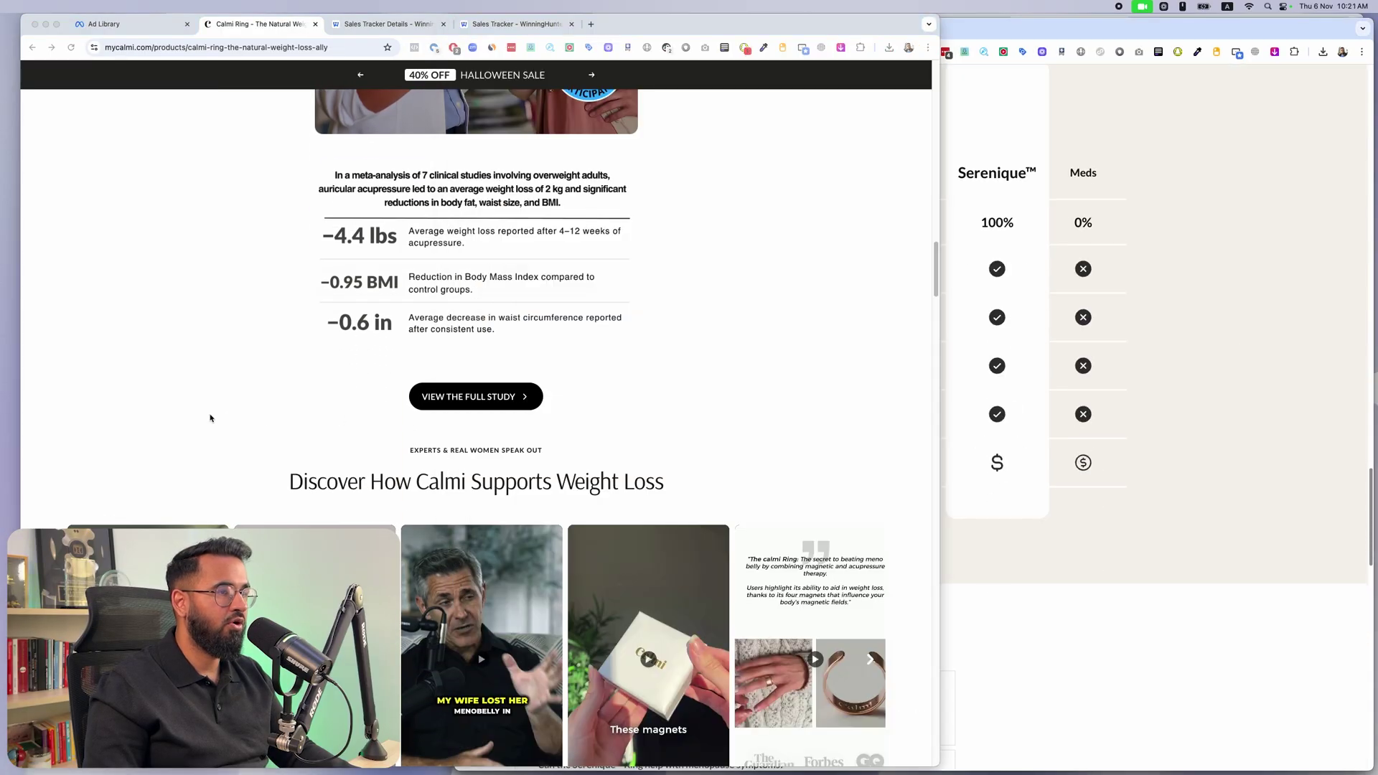
{"action": "scroll", "coordinate": [210, 418], "scroll_direction": "down", "scroll_amount": 10}
{"action": "left_click", "coordinate": [1173, 354]}
{"action": "scroll", "coordinate": [1172, 354], "scroll_direction": "down", "scroll_amount": 10}
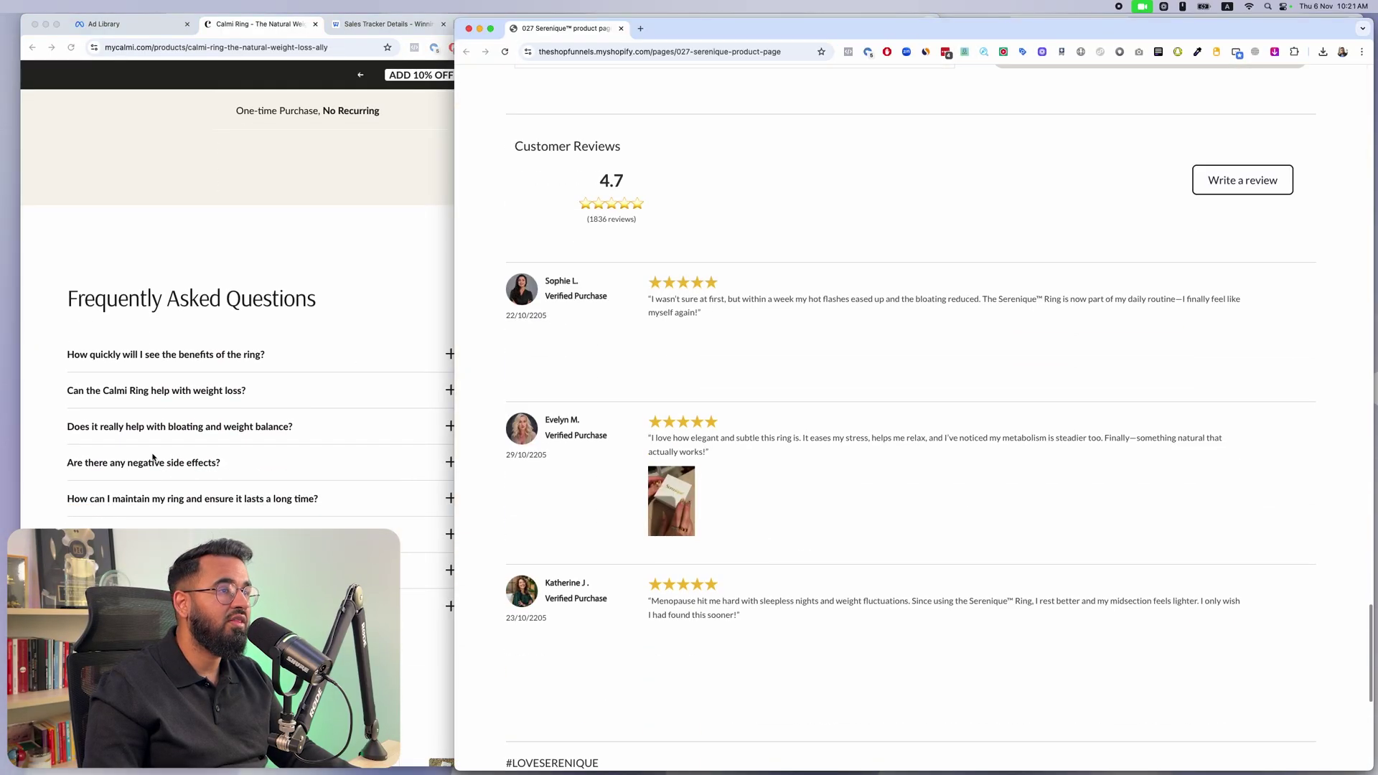
- Return both the Calmi and Serenique product pages to their top sections to view them side by side
{"action": "left_click", "coordinate": [153, 457]}
{"action": "scroll", "coordinate": [153, 457], "scroll_direction": "down", "scroll_amount": 15}
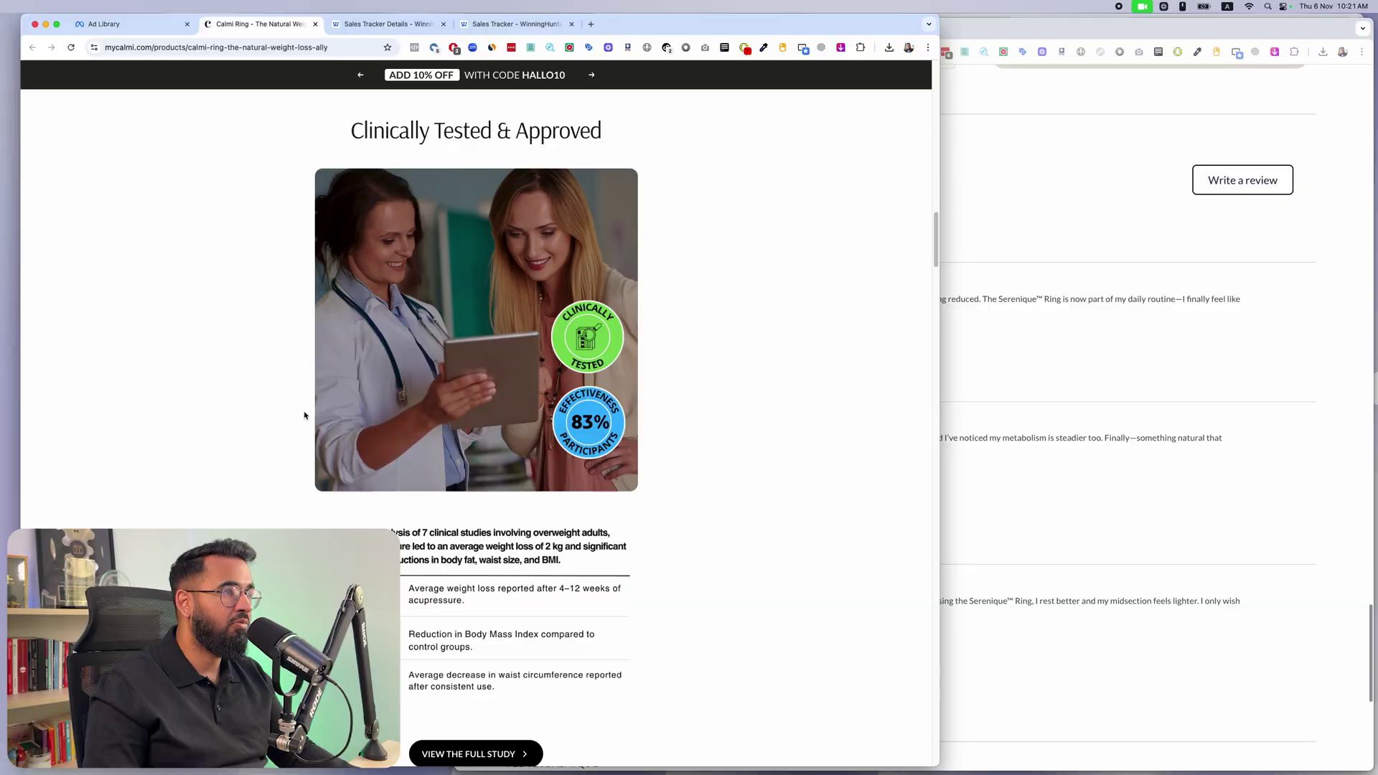
{"action": "scroll", "coordinate": [304, 416], "scroll_direction": "up", "scroll_amount": 15}
{"action": "left_click", "coordinate": [1031, 400]}
{"action": "scroll", "coordinate": [1031, 408], "scroll_direction": "down", "scroll_amount": 8}
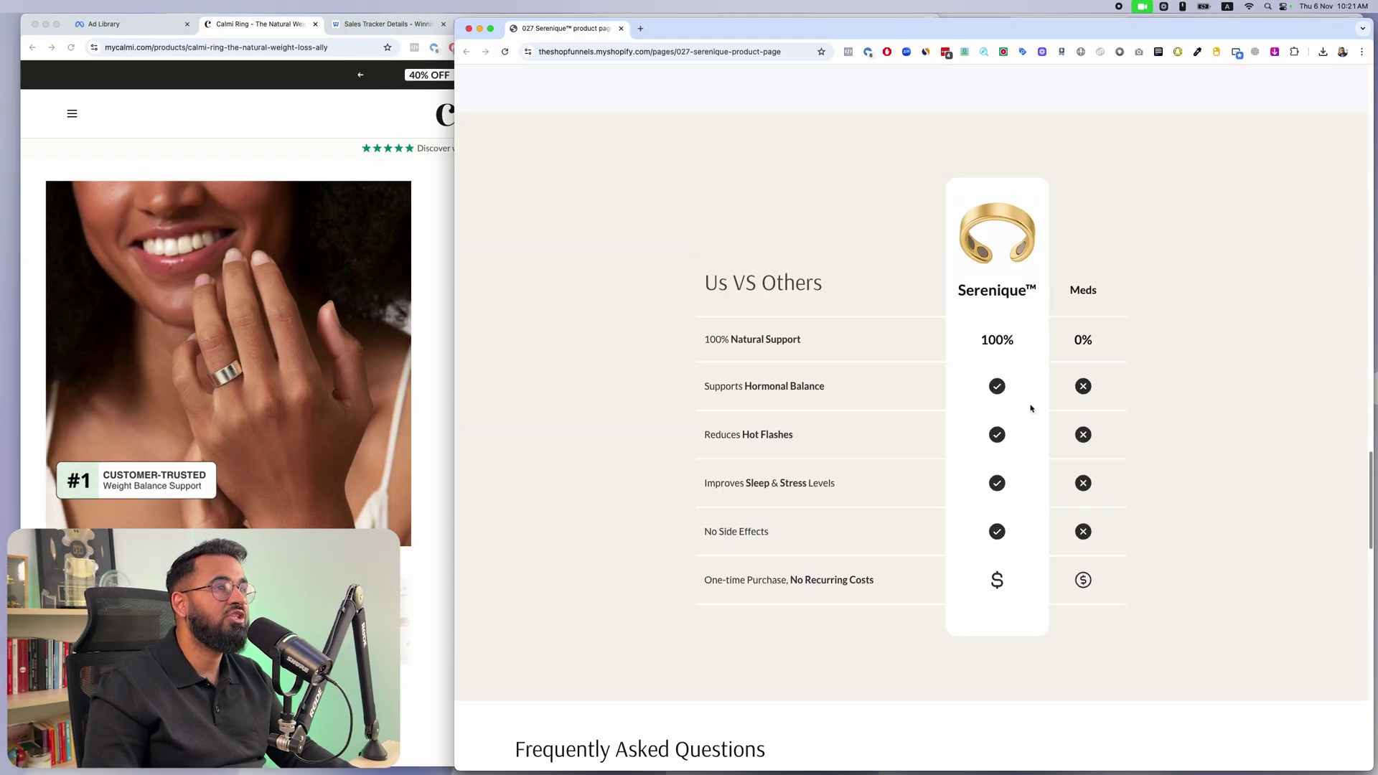
{"action": "scroll", "coordinate": [1031, 408], "scroll_direction": "up", "scroll_amount": 15}
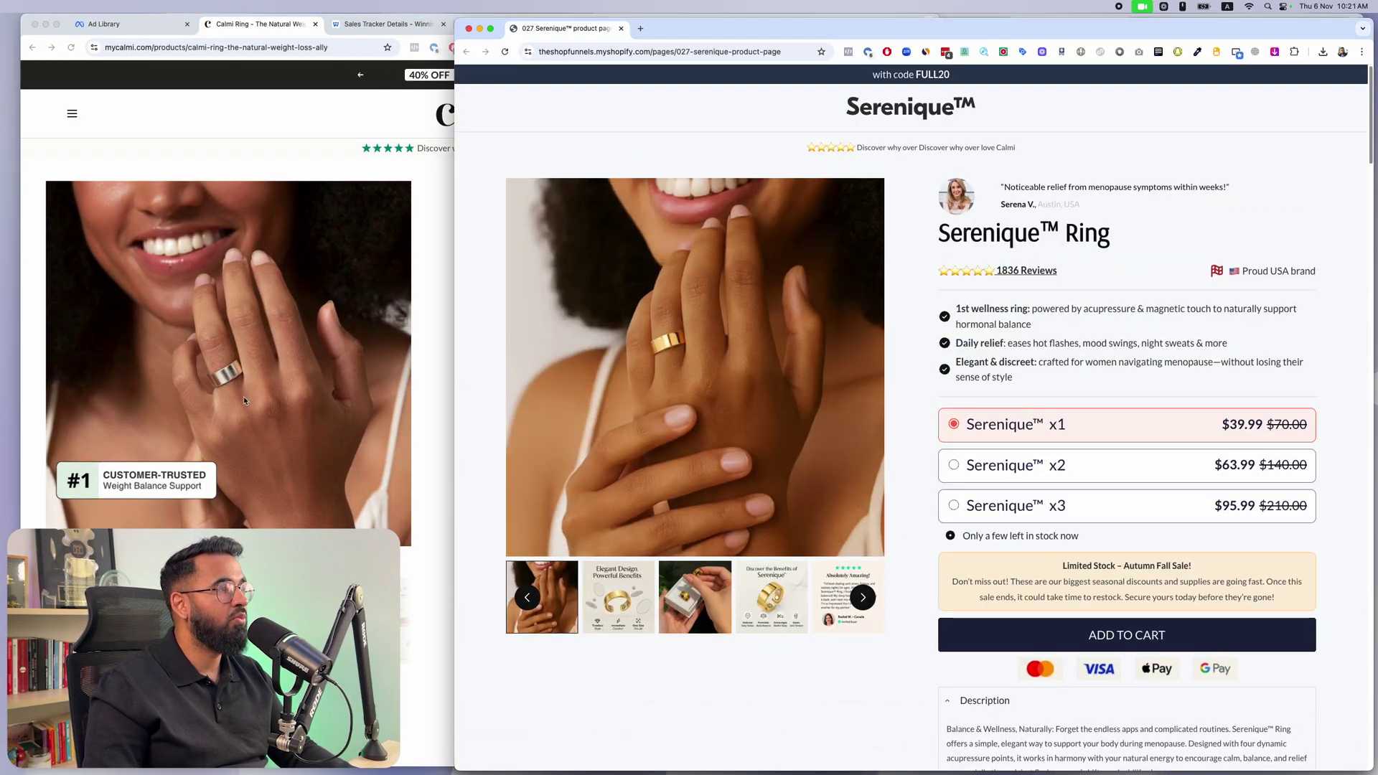
- Compare the hero hand photos of the two product pages and switch back to the ChatGPT chat with the generated ad
{"action": "left_click", "coordinate": [243, 396]}
{"action": "left_click", "coordinate": [991, 264]}
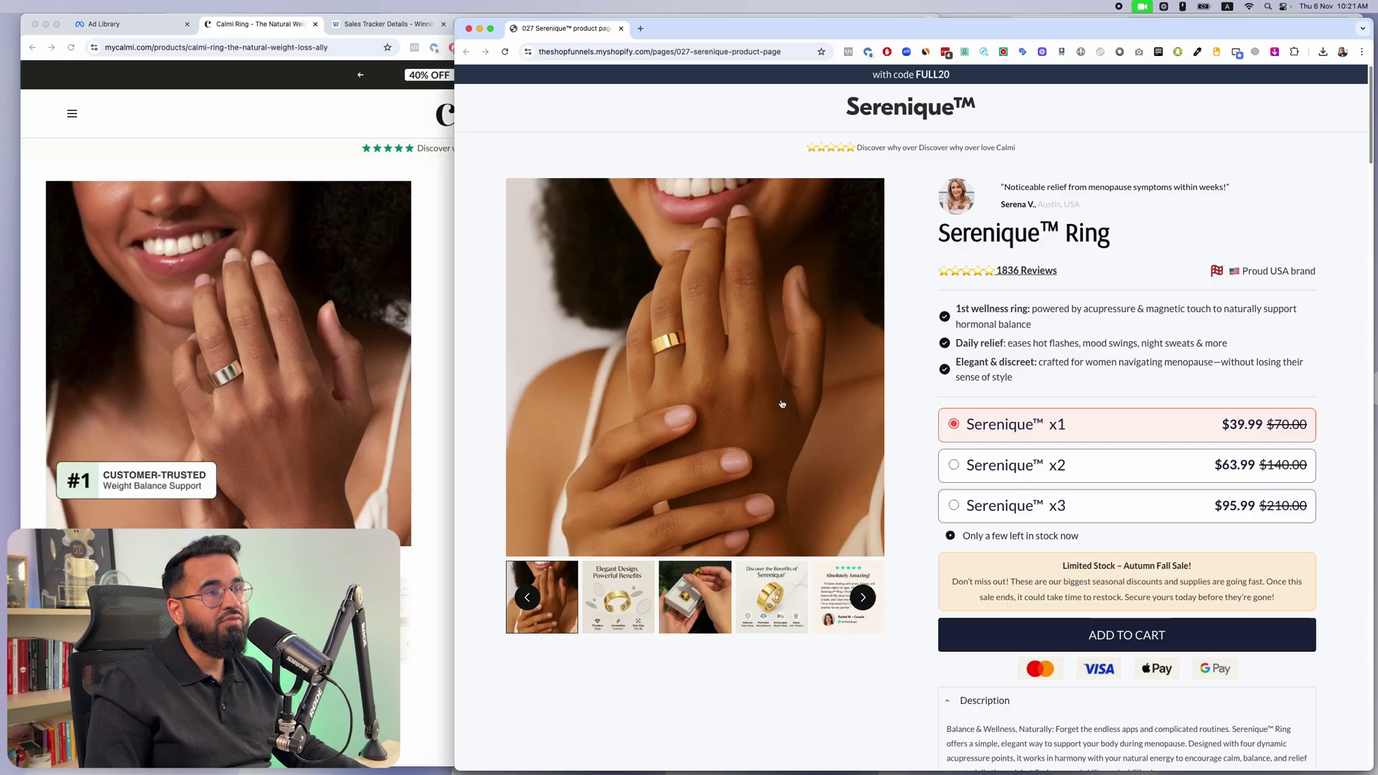
{"action": "left_click", "coordinate": [262, 297]}
{"action": "left_click", "coordinate": [894, 244]}
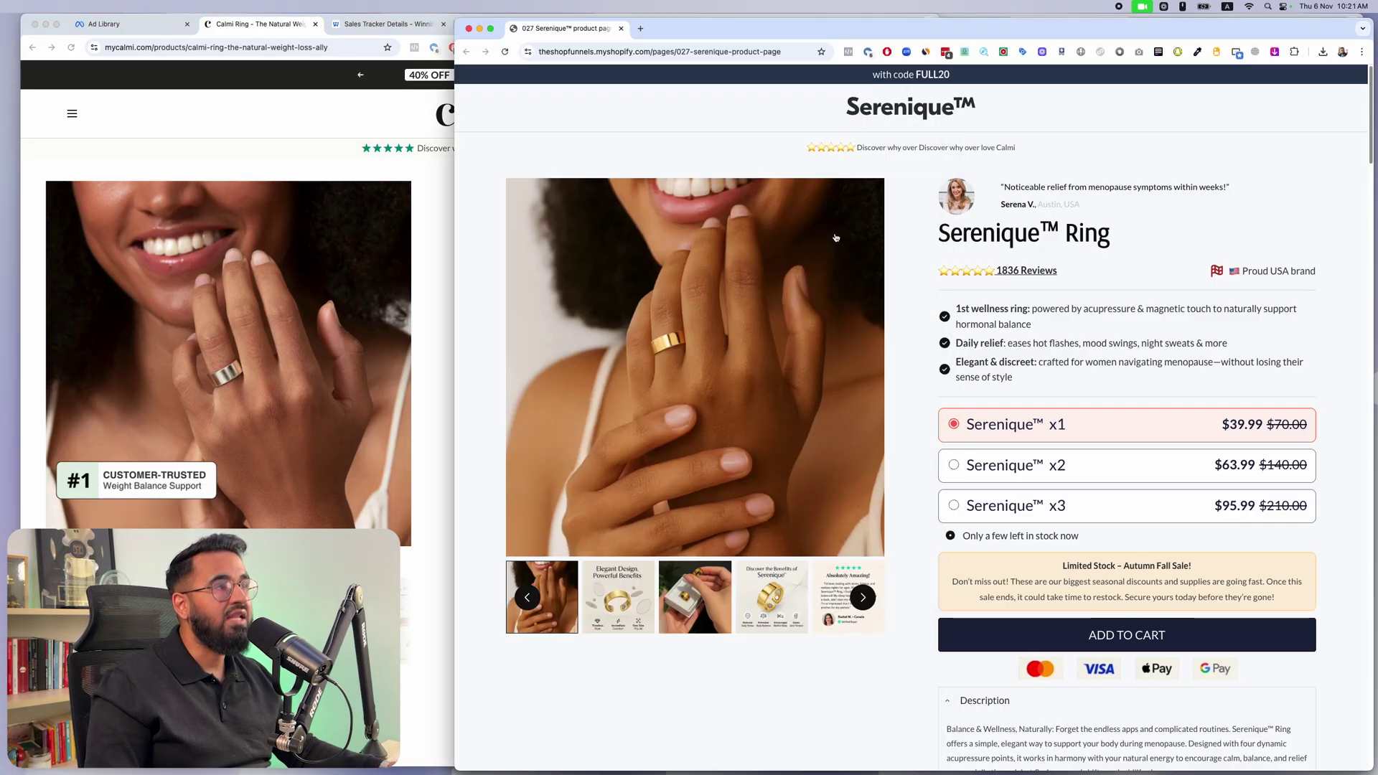
{"action": "key", "text": "ctrl+Up"}
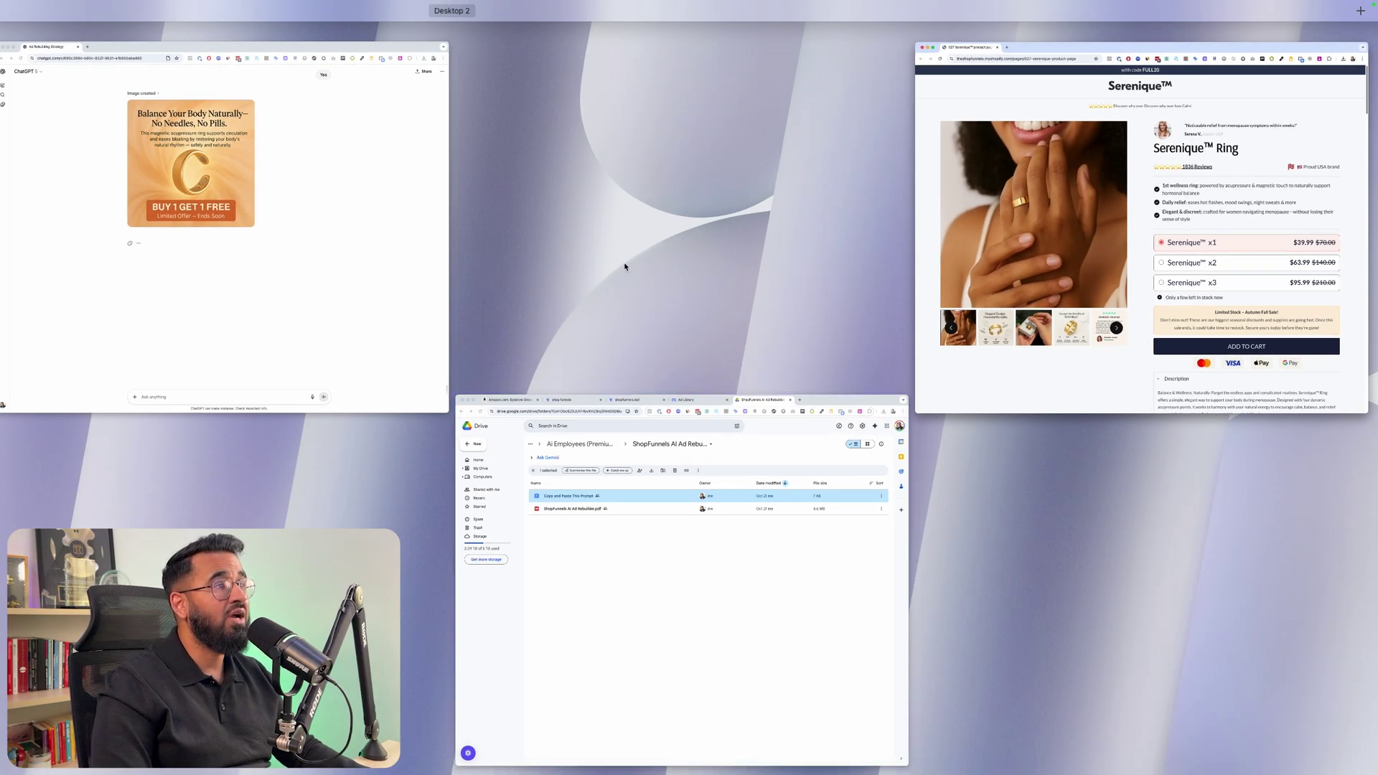
{"action": "left_click", "coordinate": [244, 312]}
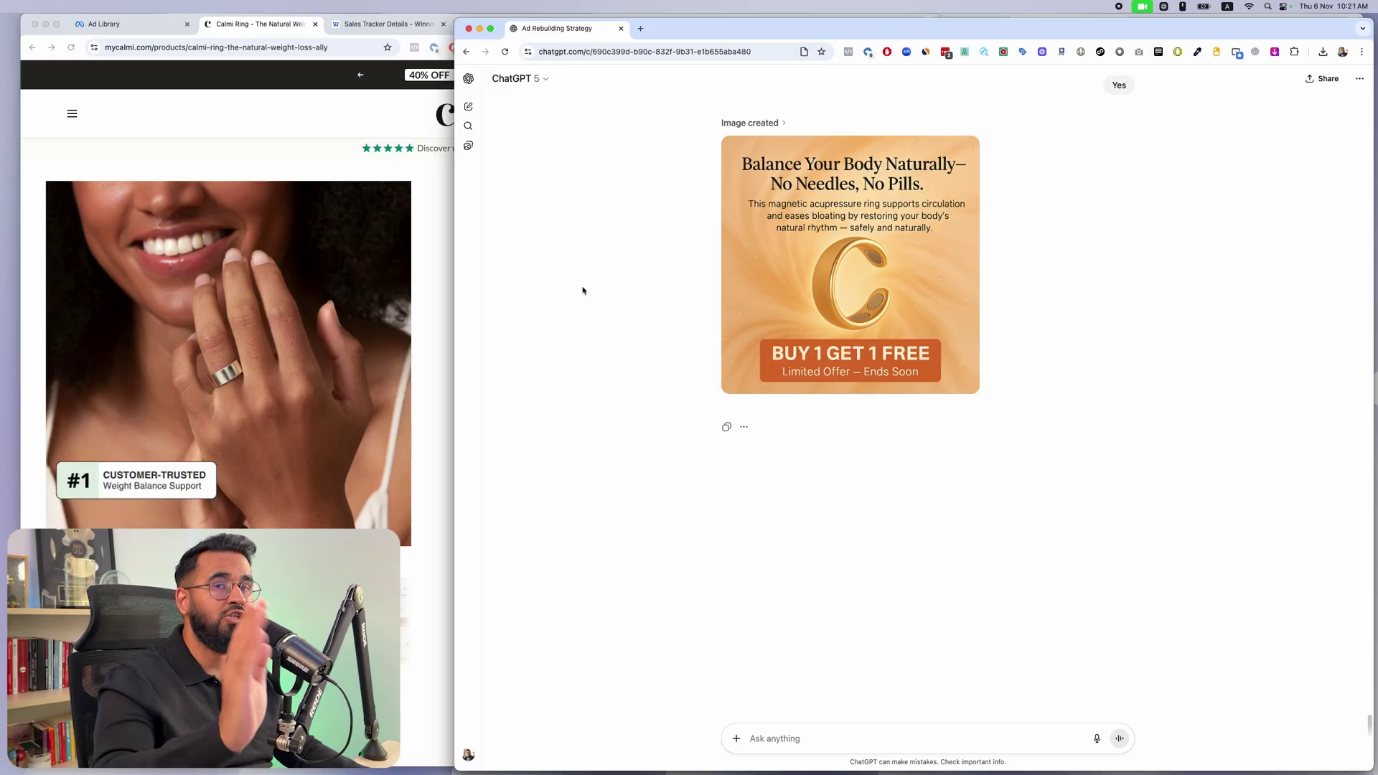